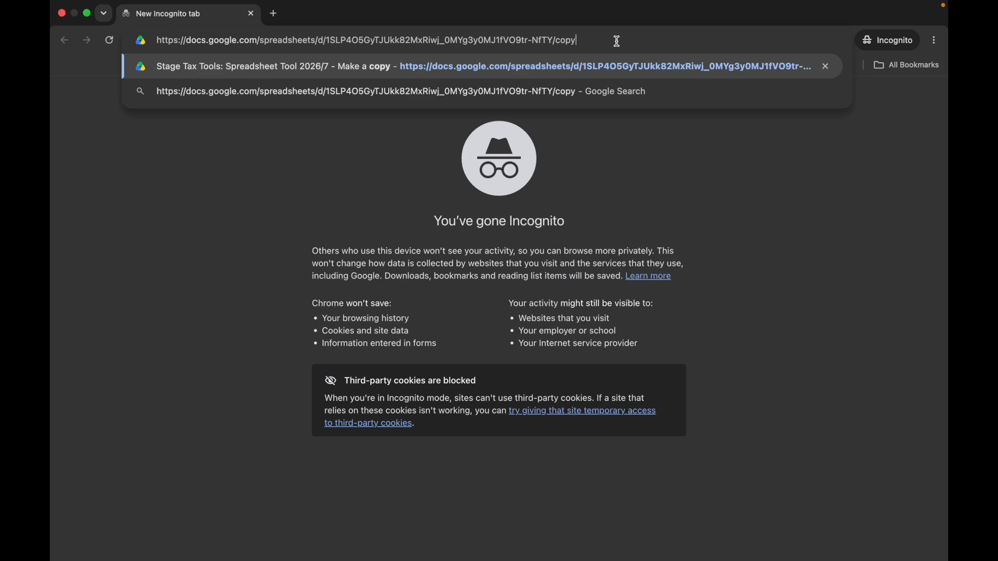
# Open the spreadsheet's copy link and make a copy of Stage Tax Tools: Spreadsheet Tool 2026/7
pyautogui.press('Return')
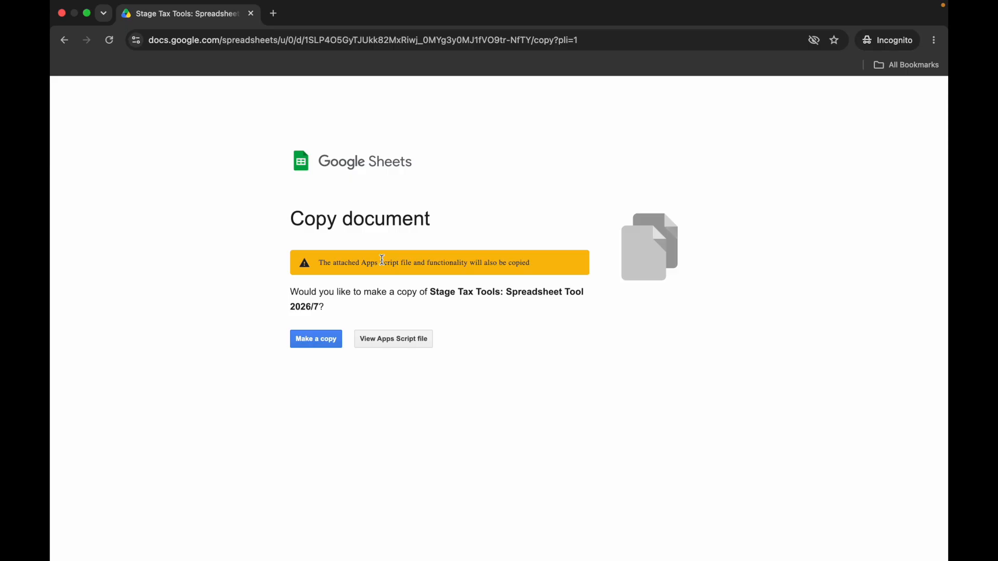
pyautogui.click(314, 343)
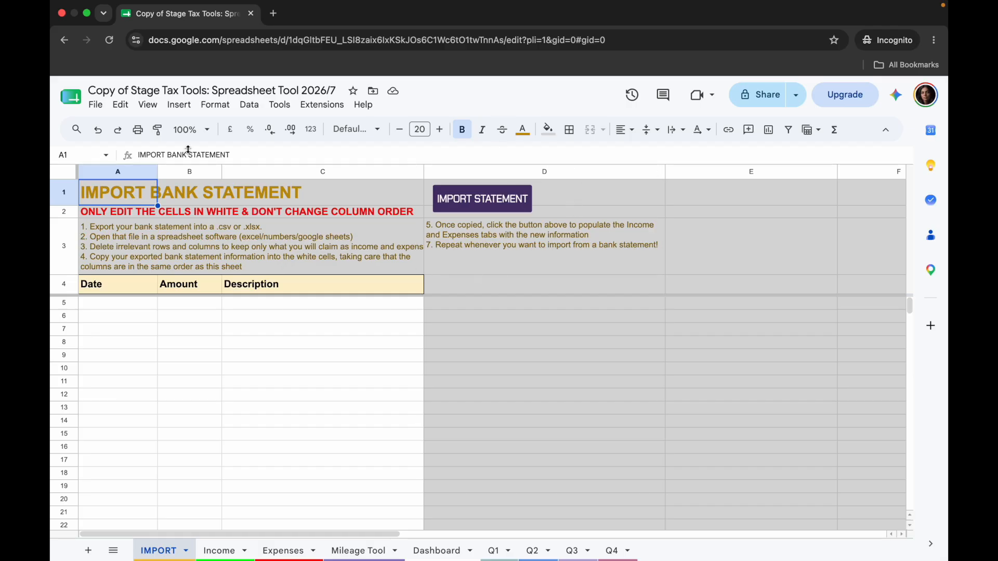
# Rename the copied spreadsheet by replacing "Copy of" in its title with the owner's first name in possessive form
pyautogui.click(94, 91)
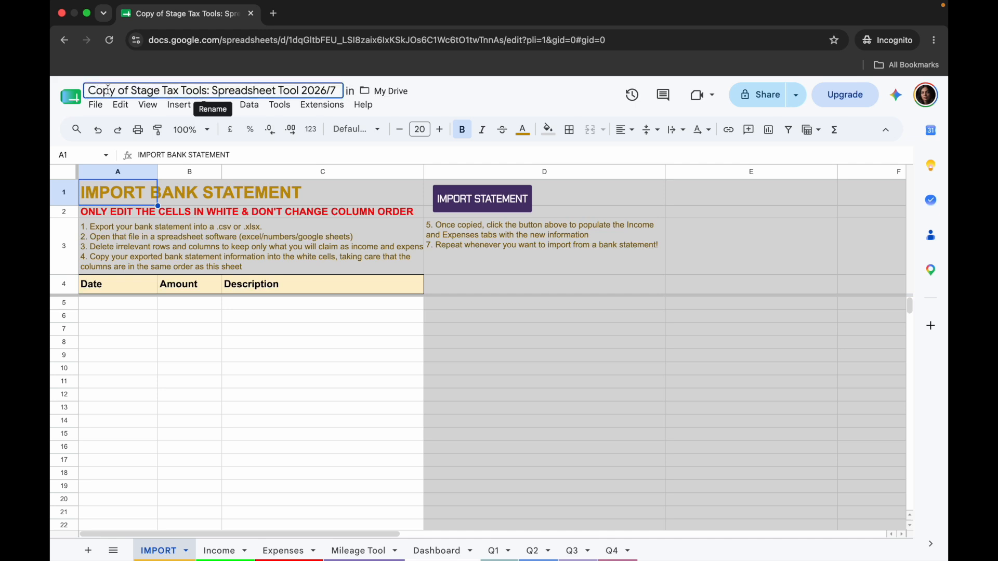
pyautogui.moveTo(133, 91); pyautogui.dragTo(94, 89)
pyautogui.write("Roshani's")
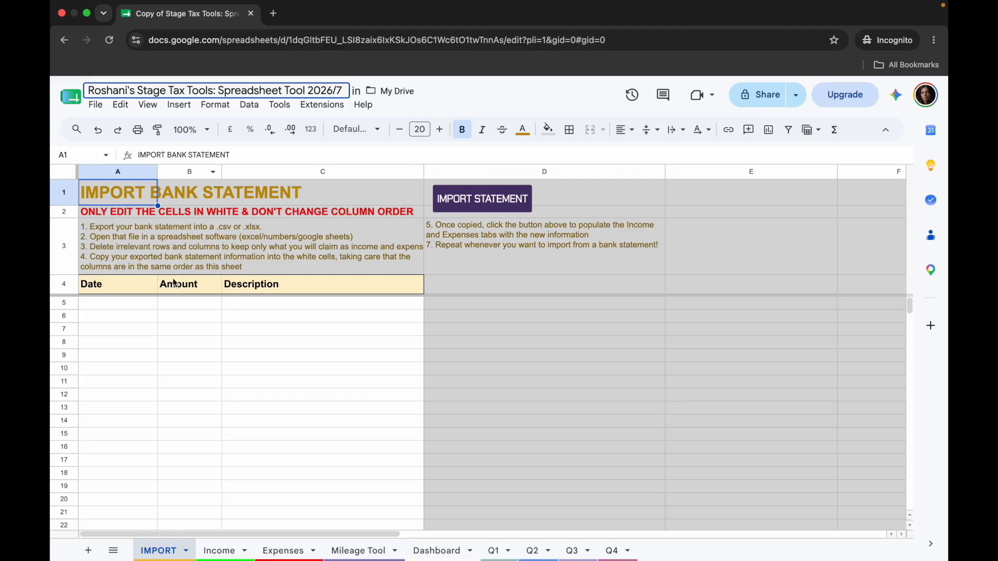
pyautogui.click(343, 194)
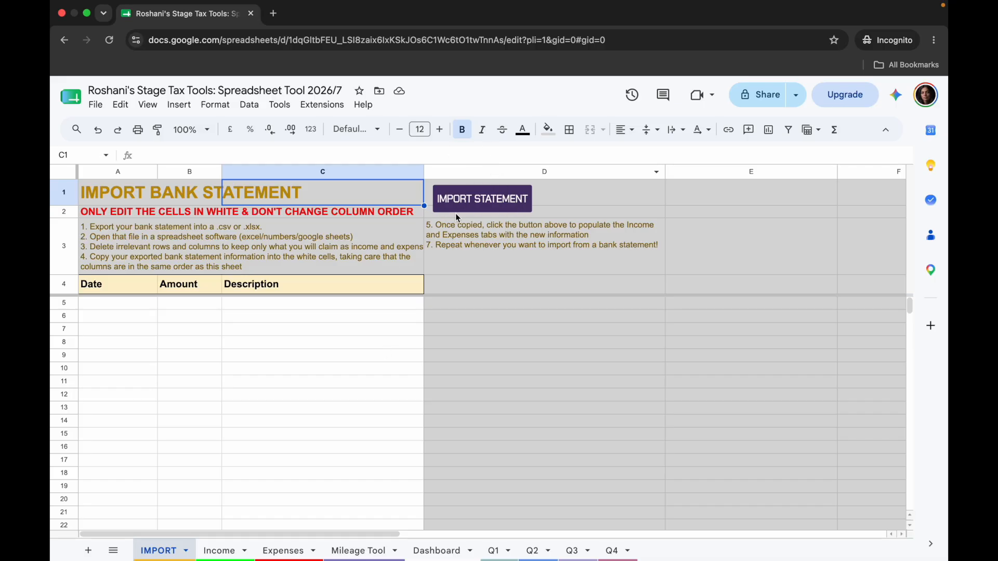
# Take a brief look at the Income sheet and return to the IMPORT sheet
pyautogui.click(221, 551)
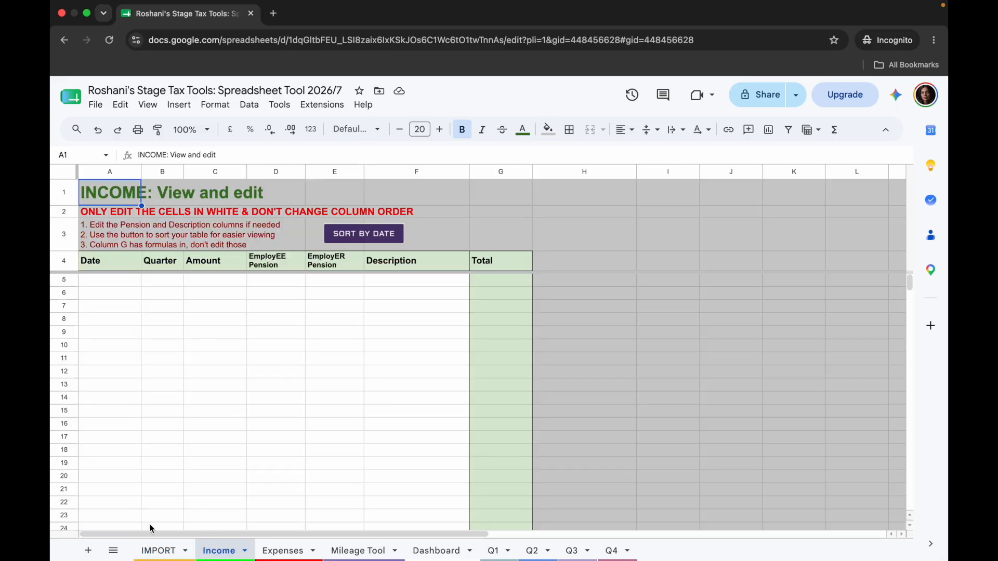
pyautogui.click(161, 550)
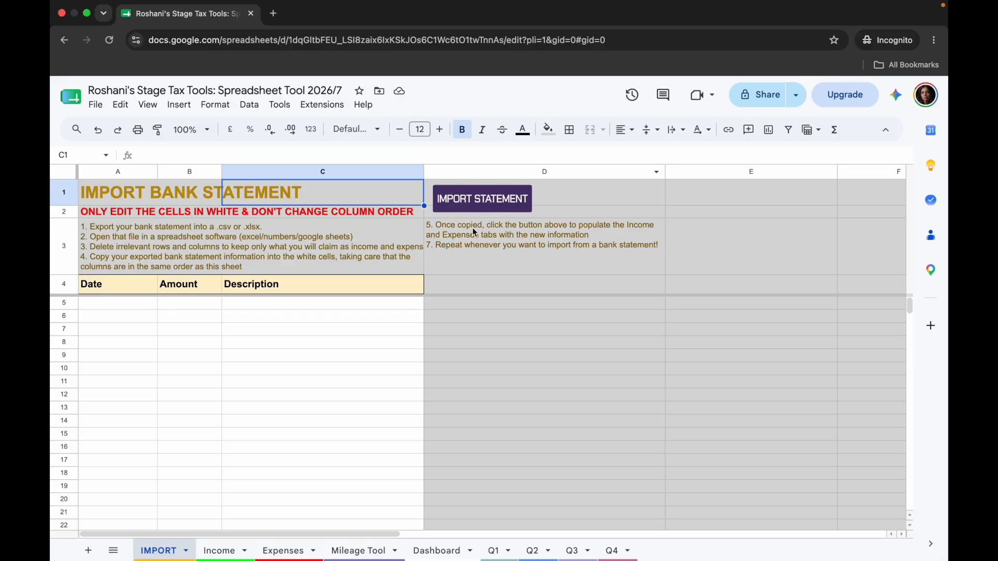
# Run Import Statement and authorise its script, continuing past the unverified-app warning to grant Stage Tax Tools: Spreadsheet Tool CODE access to Google Sheets
pyautogui.click(473, 198)
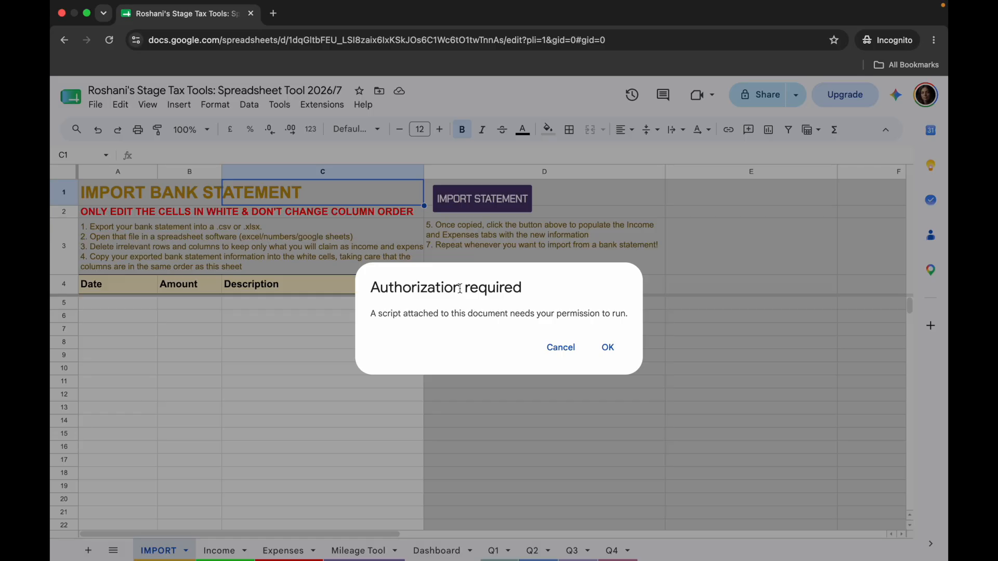
pyautogui.click(605, 347)
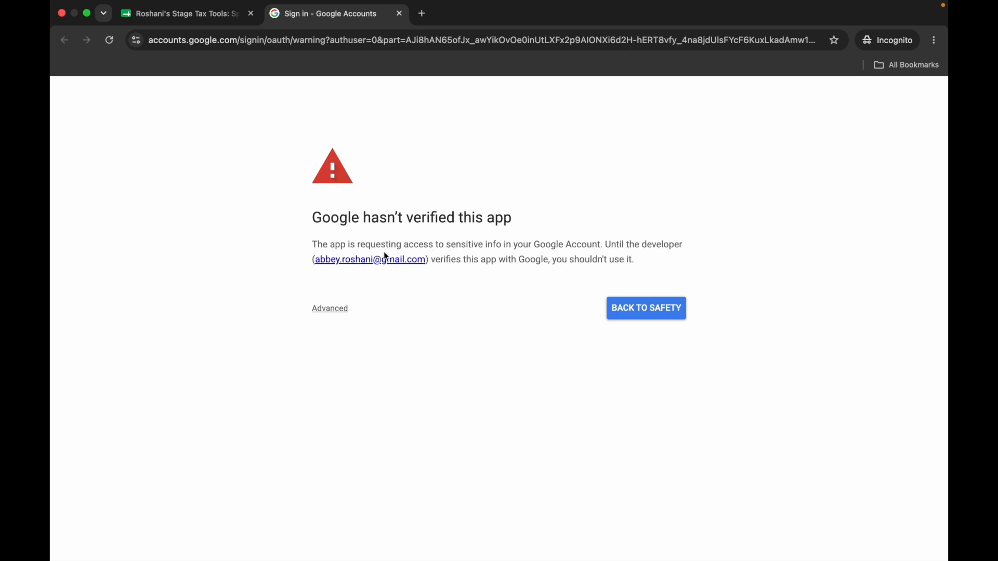
pyautogui.click(332, 312)
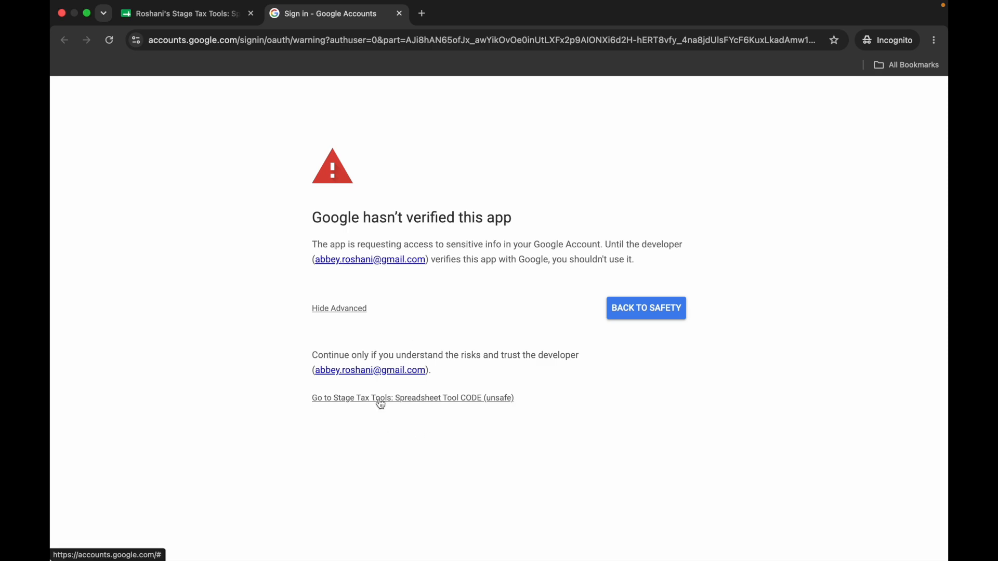
pyautogui.click(417, 399)
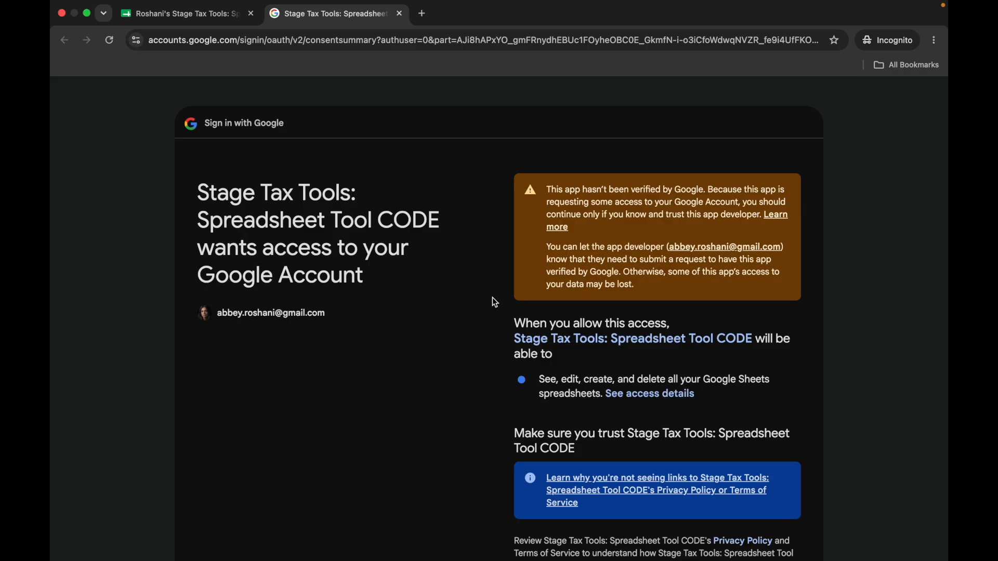
pyautogui.scroll(-4, 492, 297)
pyautogui.scroll(4, 491, 297)
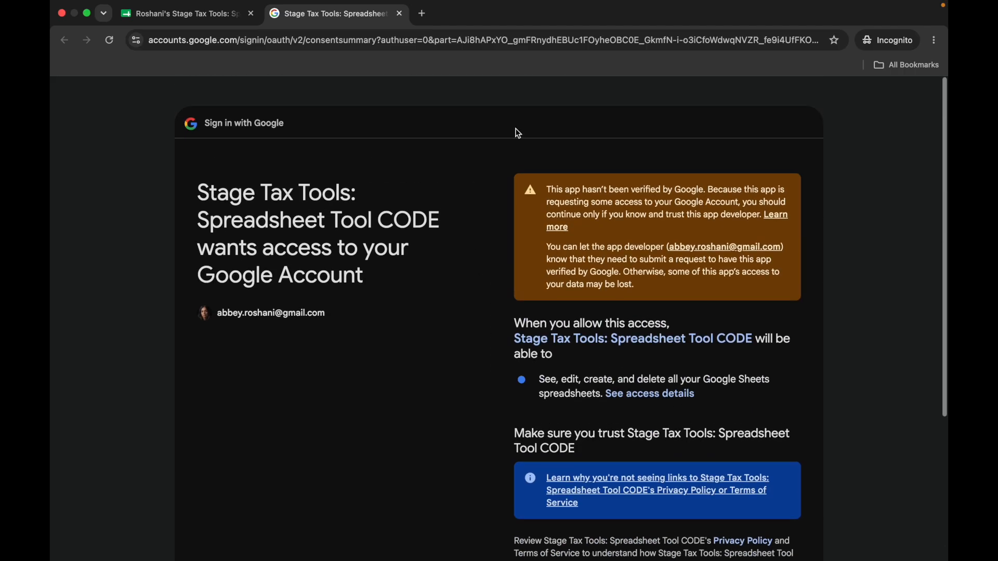
pyautogui.scroll(-4, 622, 353)
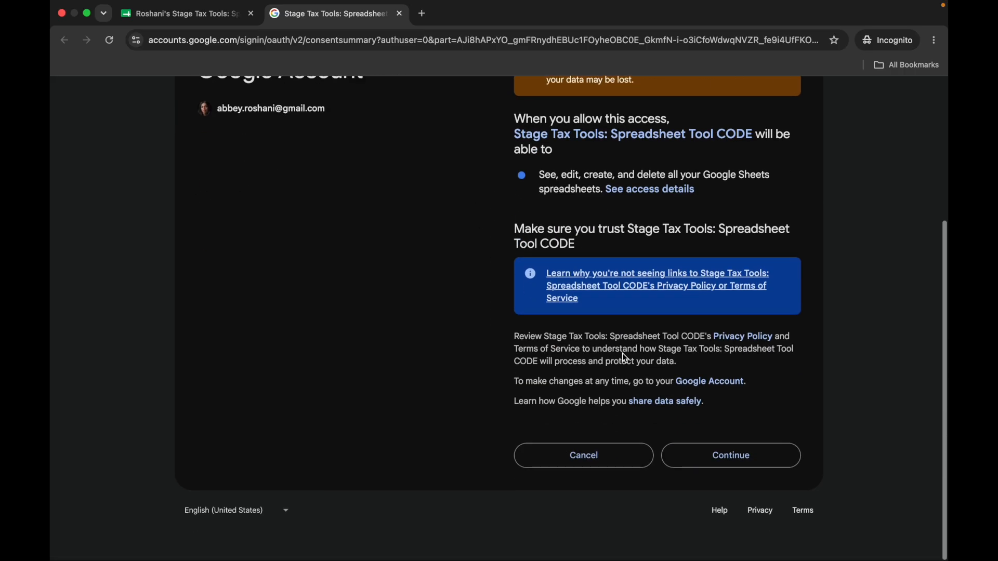
pyautogui.click(739, 455)
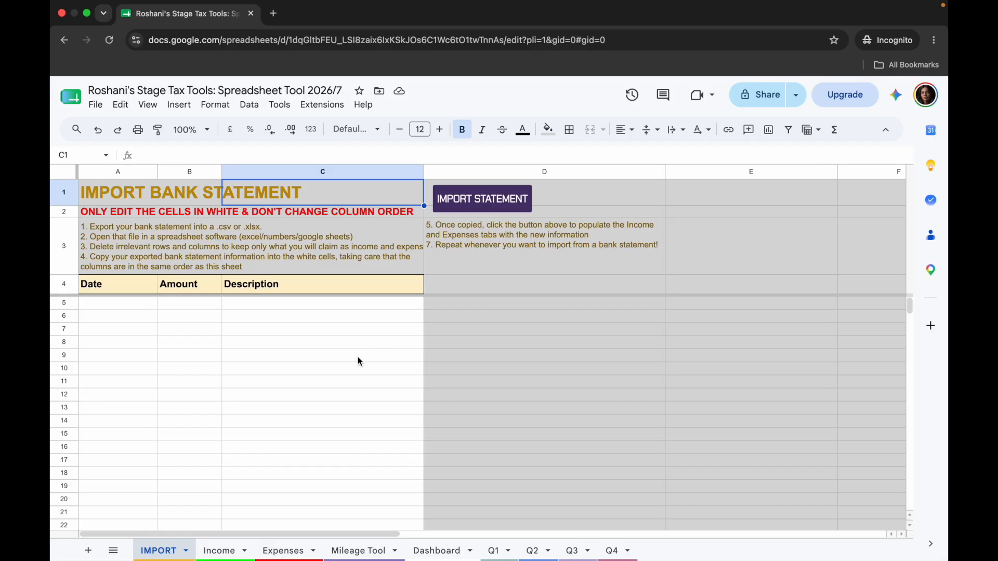
# View the layouts of the Income and Expenses sheets, ending back on the IMPORT sheet
pyautogui.click(225, 551)
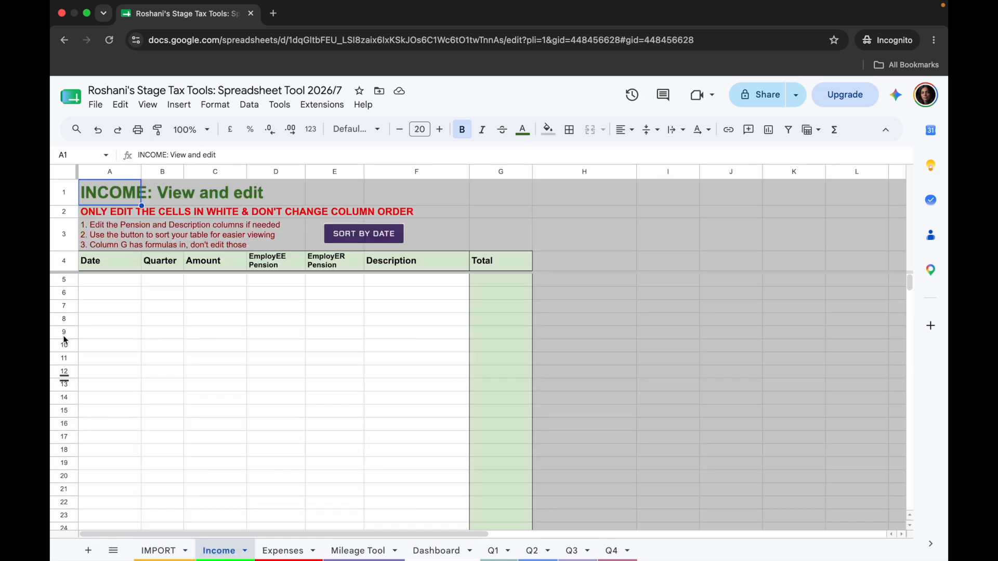
pyautogui.click(282, 551)
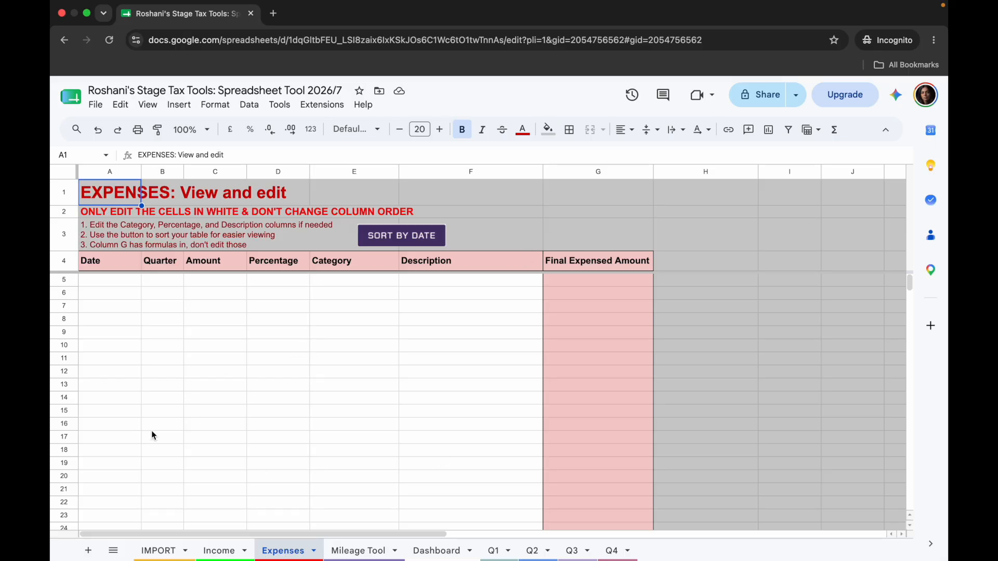
pyautogui.click(163, 551)
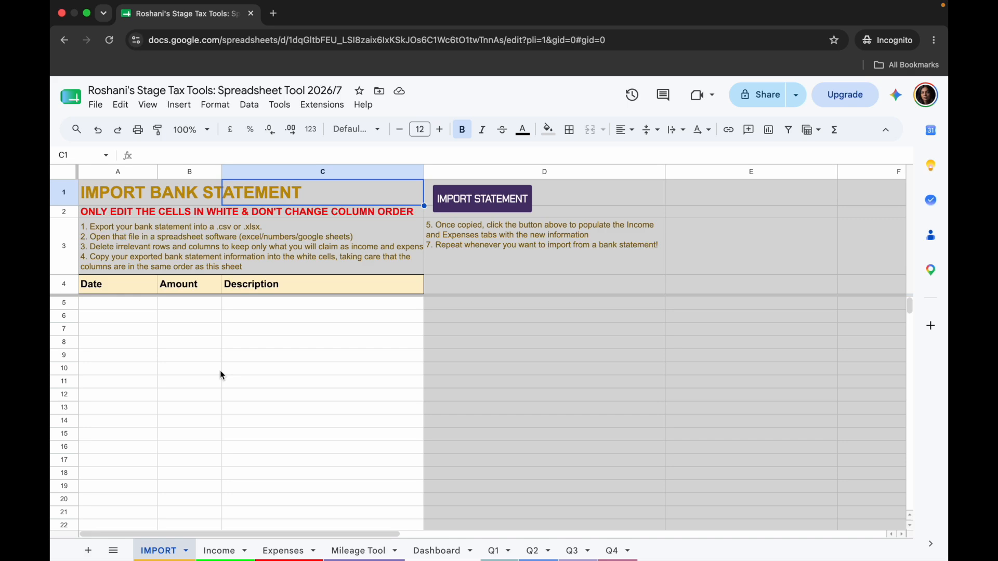
# Glance at the Monzo export in Numbers, and examine the Date, Amount and Description headers of the IMPORT sheet
pyautogui.hotkey('ctrl', 'Right')
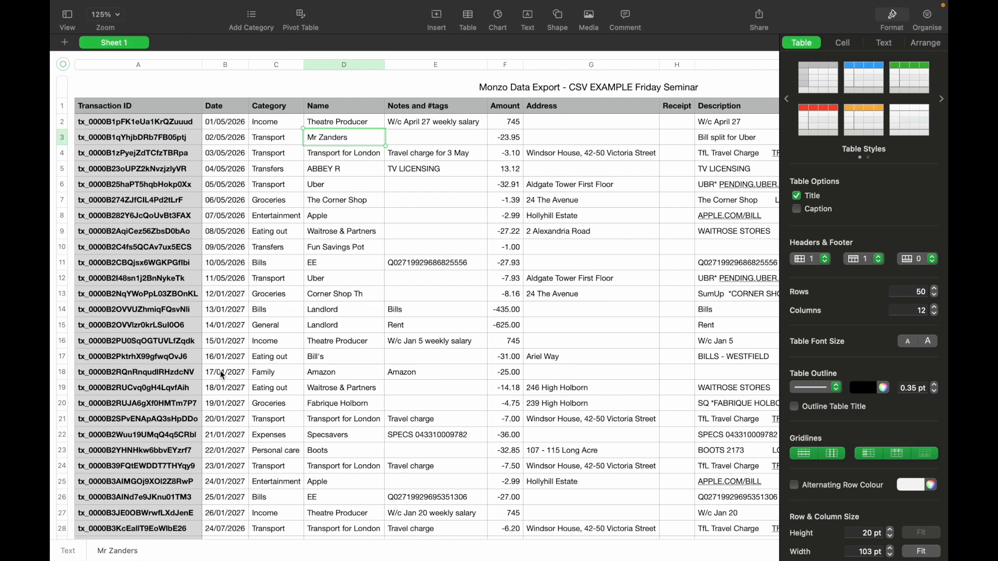
pyautogui.click(152, 105)
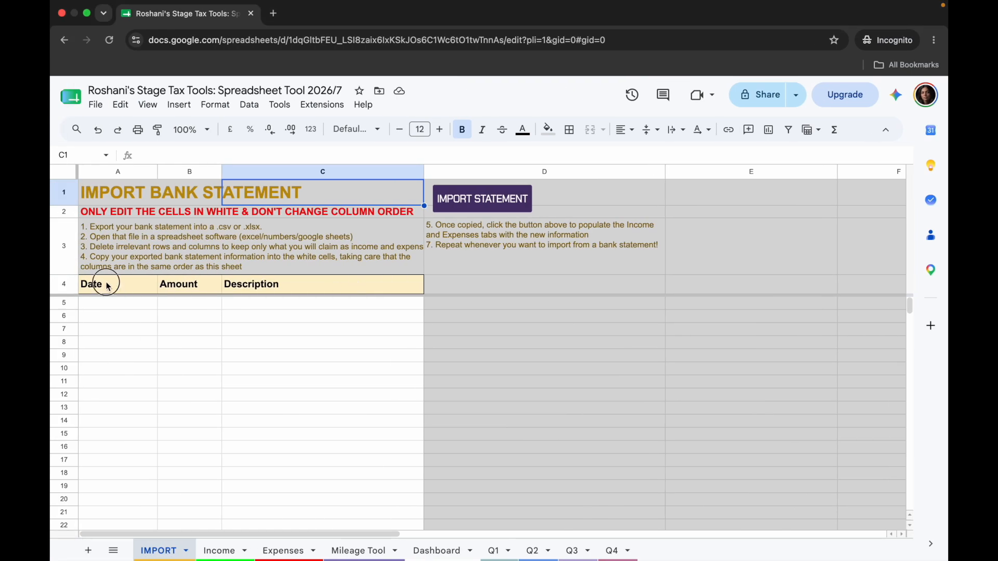
pyautogui.moveTo(104, 284); pyautogui.dragTo(294, 285)
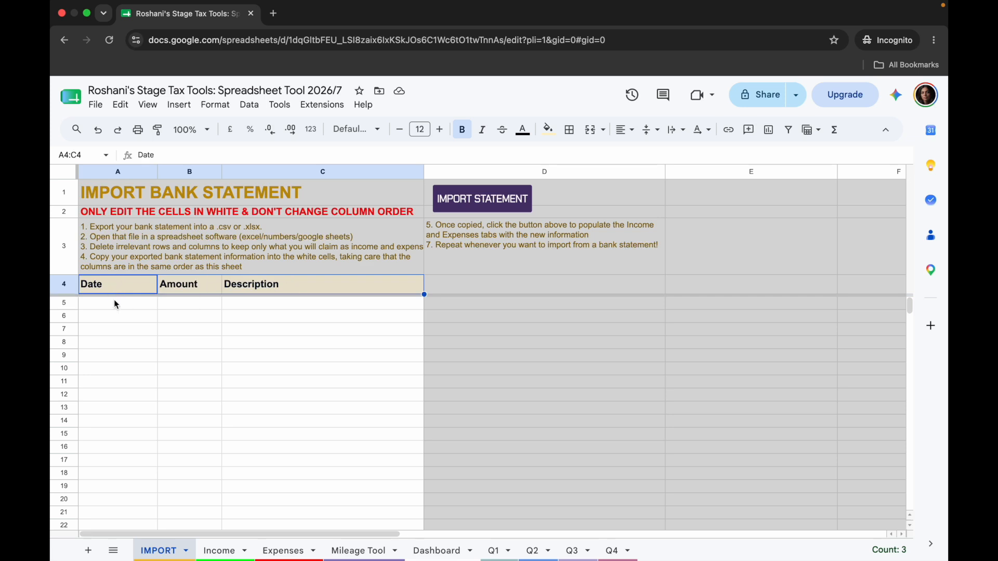
pyautogui.click(195, 284)
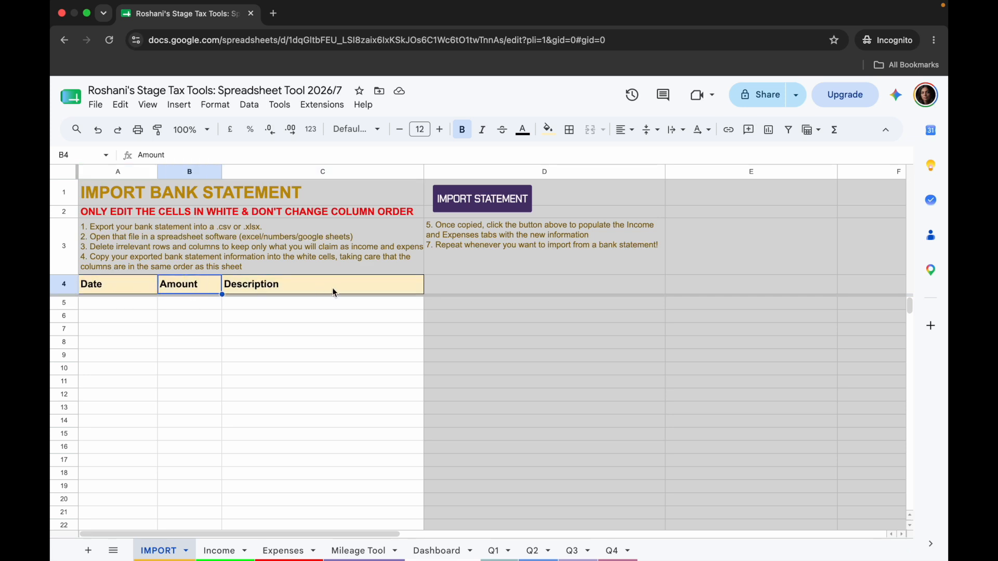
pyautogui.click(315, 287)
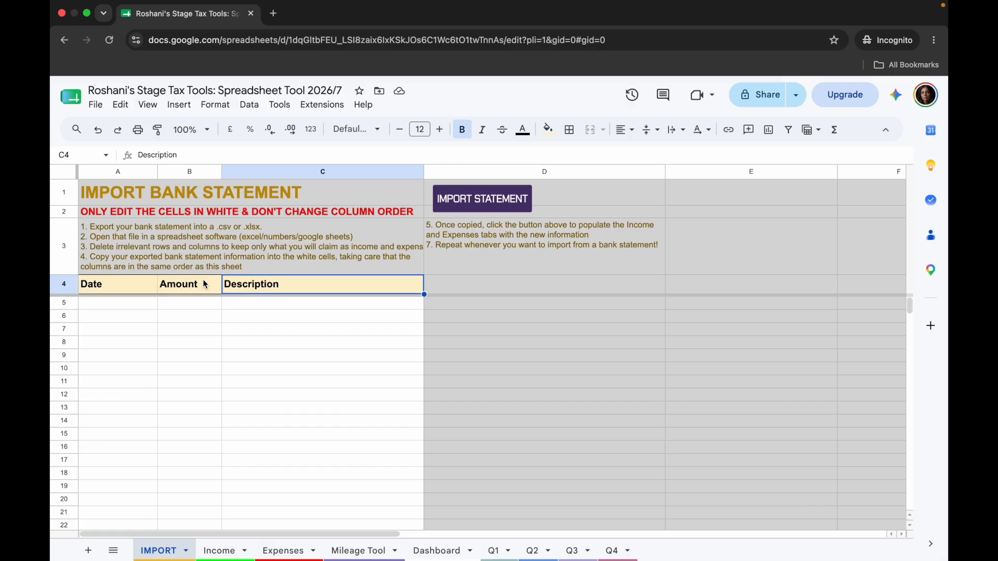
pyautogui.click(116, 286)
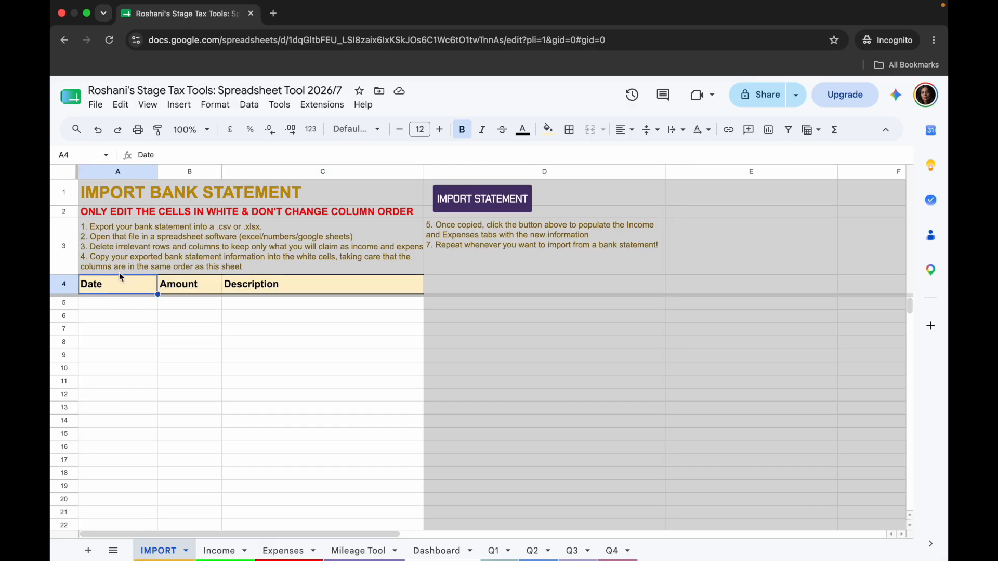
pyautogui.click(200, 283)
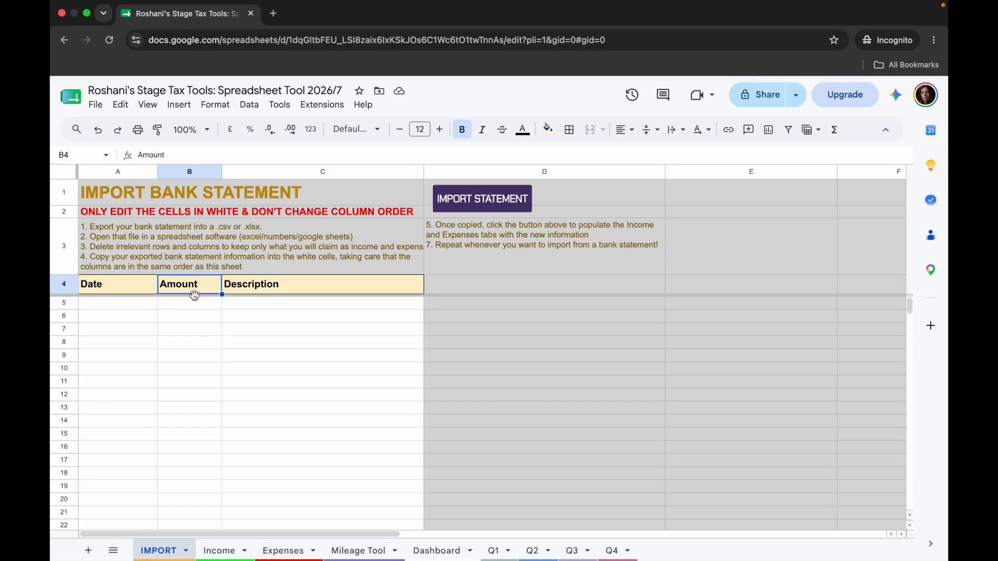
pyautogui.click(322, 285)
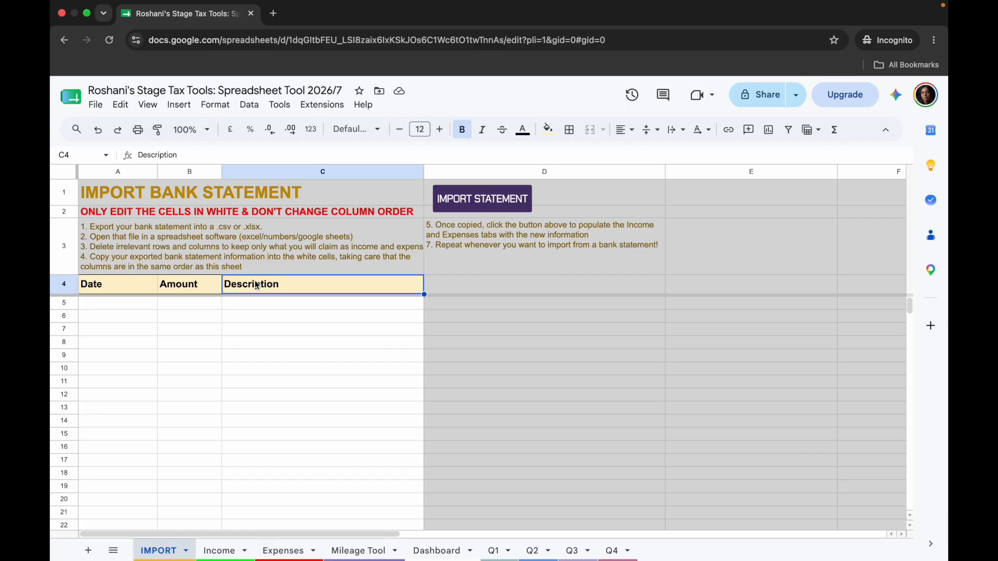
# Switch to the Monzo export in Numbers and examine its Date, Amount and Description columns
pyautogui.hotkey('ctrl', 'Right')
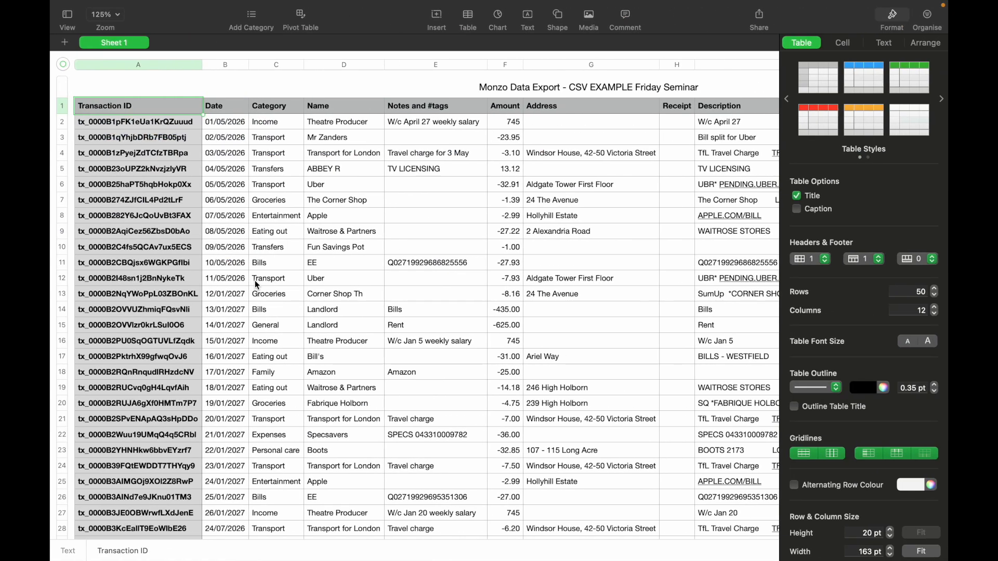
pyautogui.click(225, 108)
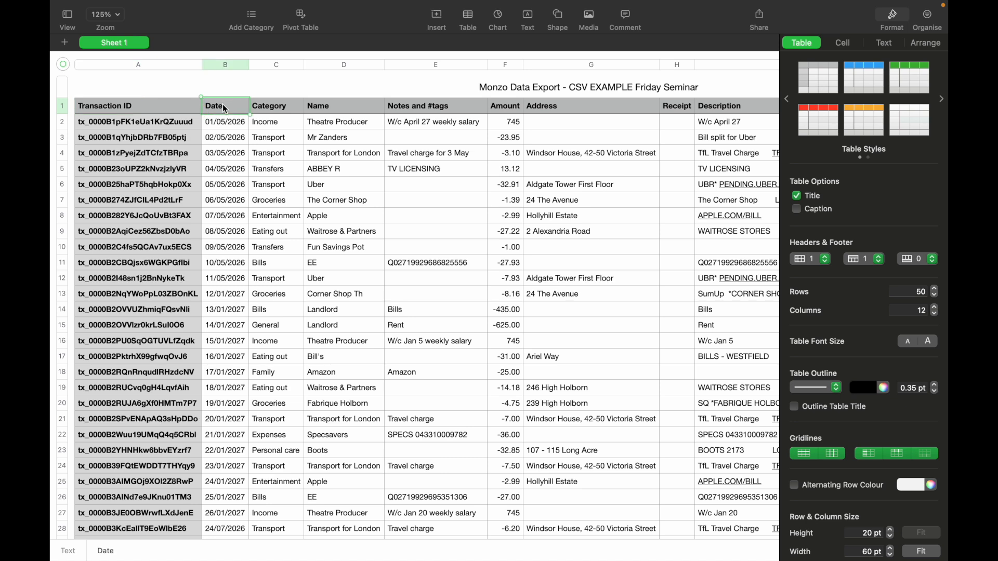
pyautogui.click(225, 71)
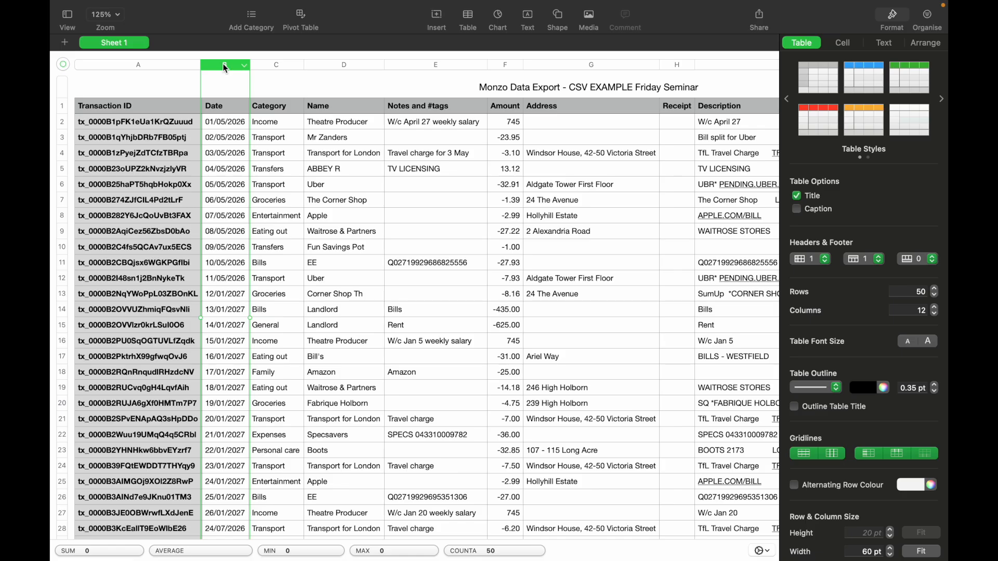
pyautogui.click(505, 66)
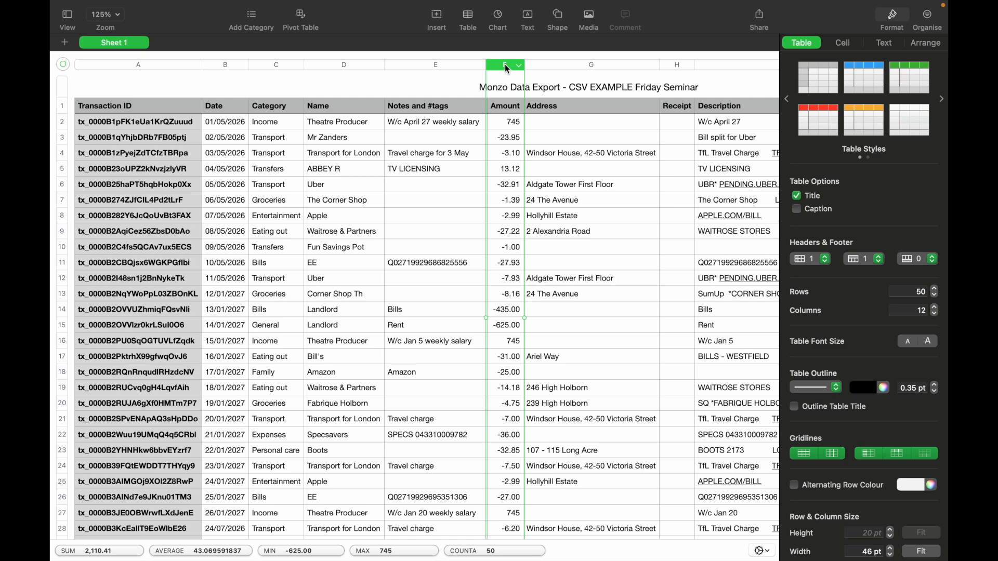
pyautogui.hscroll(8, 507, 68)
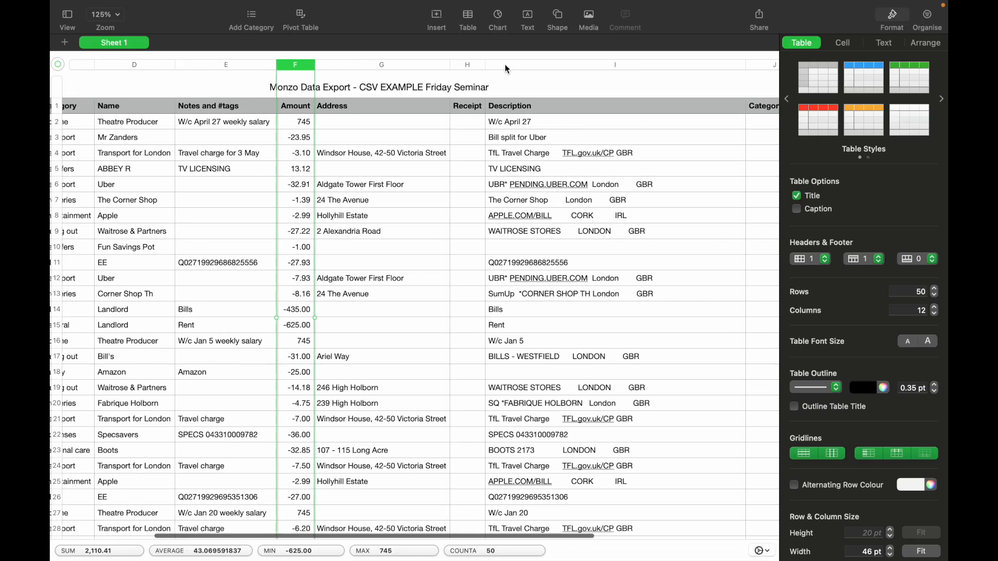
pyautogui.click(608, 65)
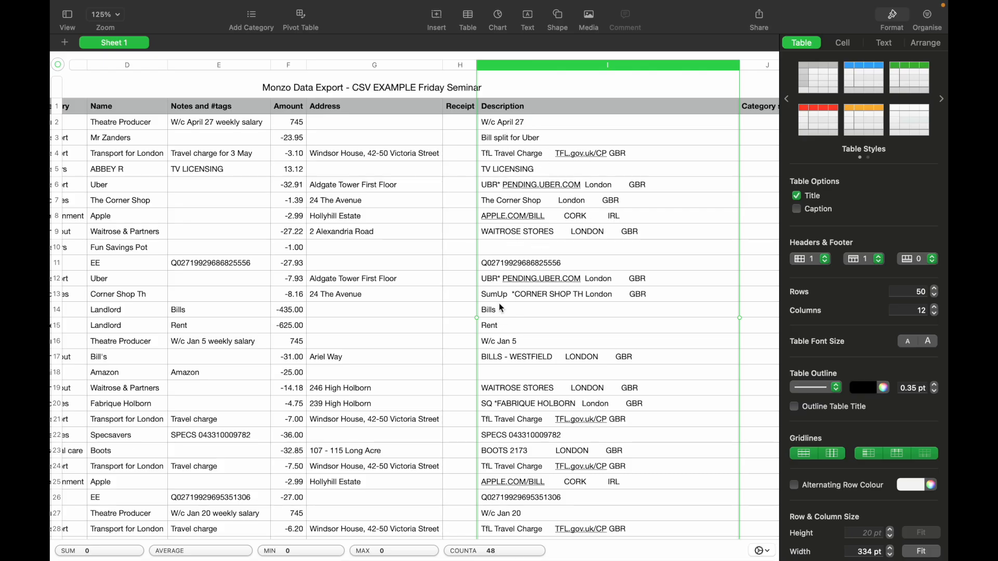
pyautogui.scroll(-5, 525, 364)
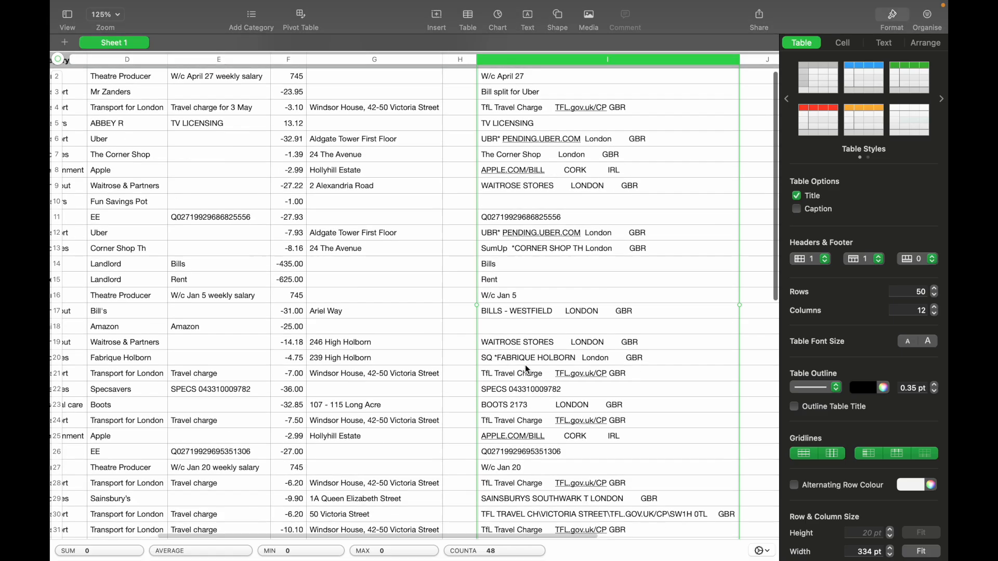
pyautogui.scroll(5, 525, 365)
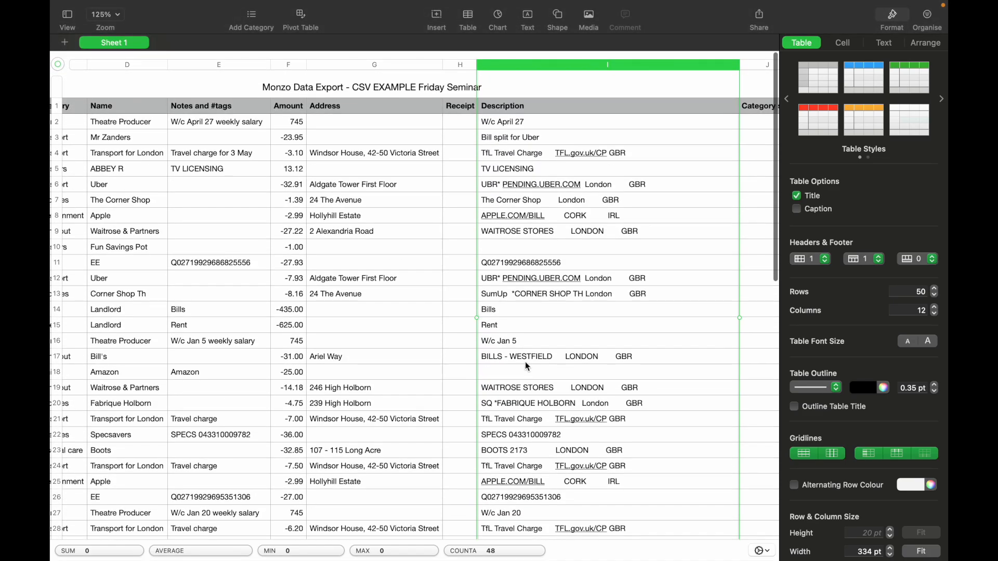
pyautogui.scroll(-5, 520, 249)
pyautogui.scroll(5, 520, 248)
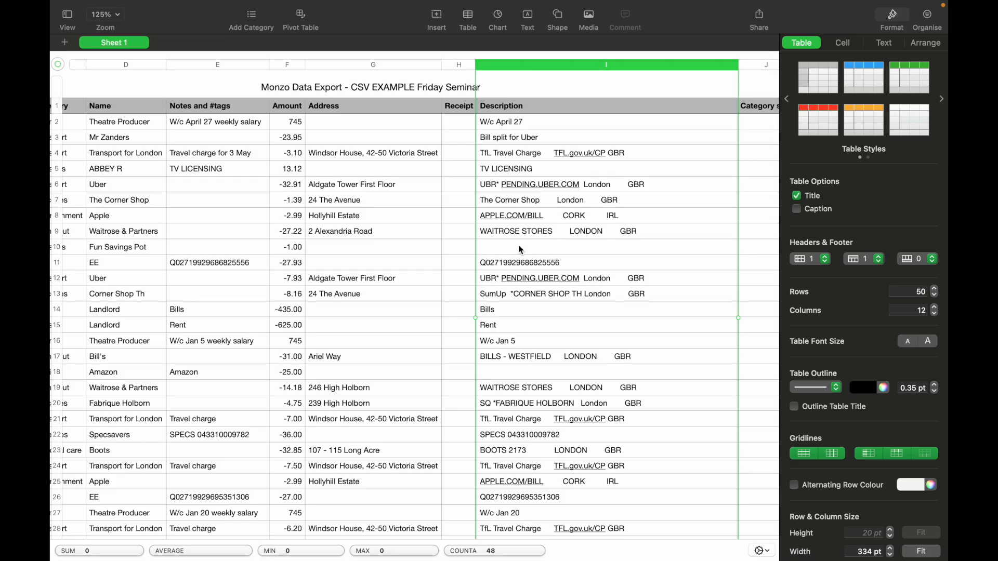
pyautogui.hscroll(-8, 520, 246)
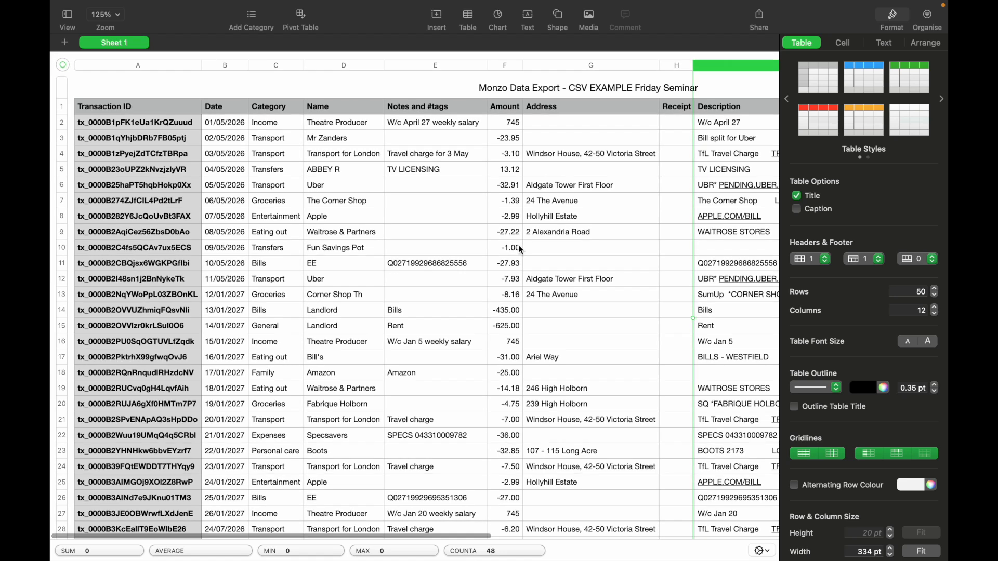
# Examine the Name column of the Monzo export and compare it with the IMPORT sheet's Description header, ending back in Numbers
pyautogui.click(343, 65)
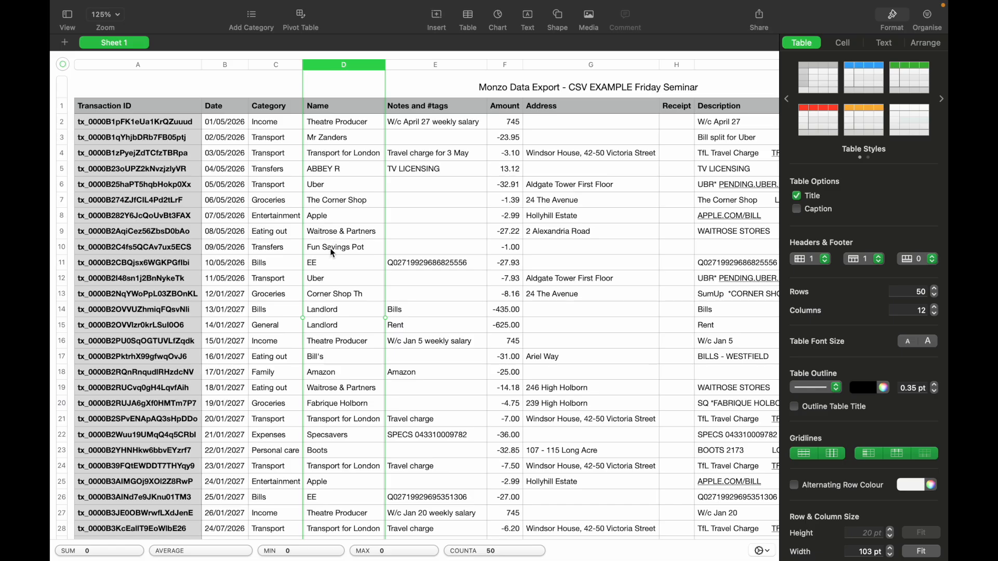
pyautogui.scroll(-5, 335, 392)
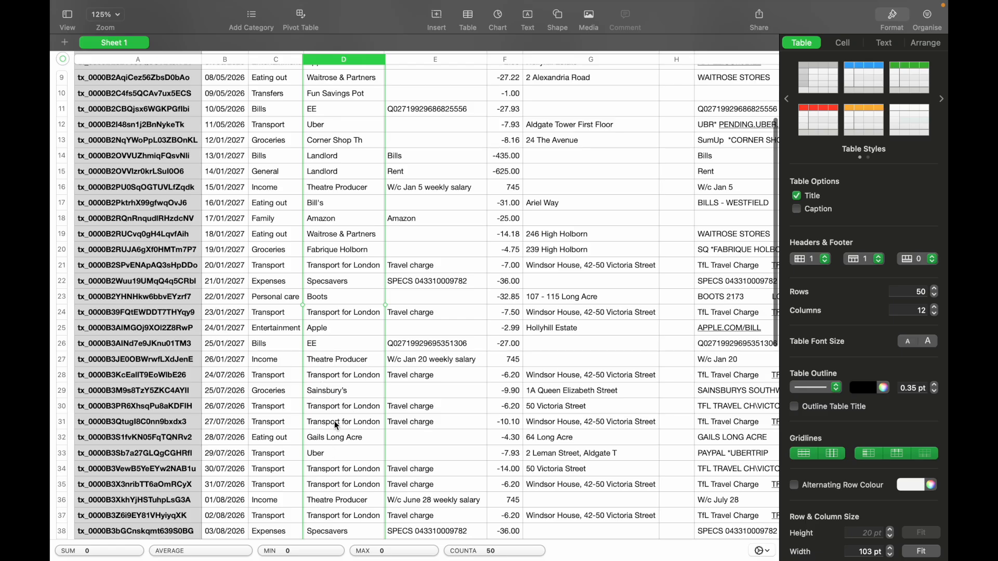
pyautogui.scroll(5, 342, 356)
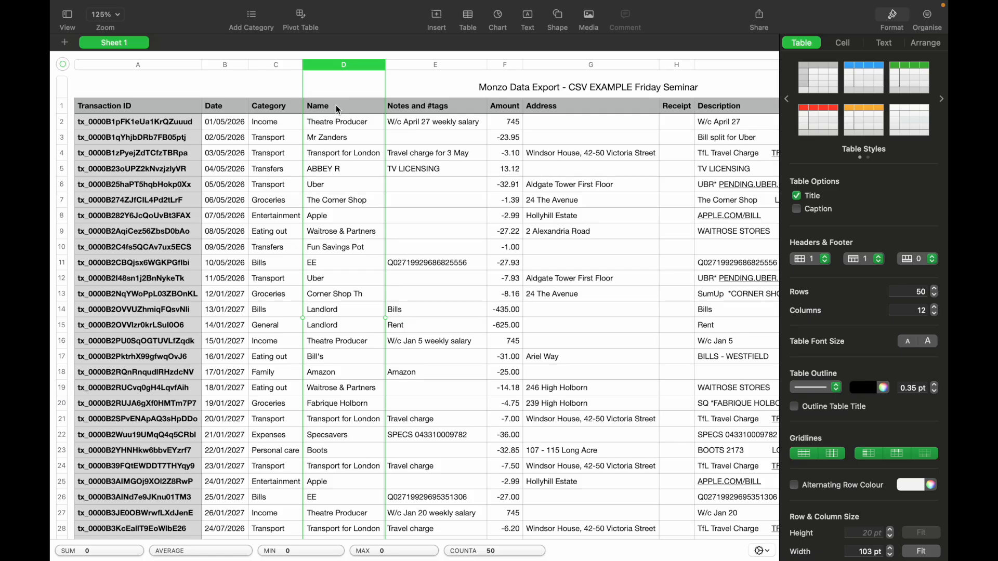
pyautogui.hotkey('ctrl', 'Left')
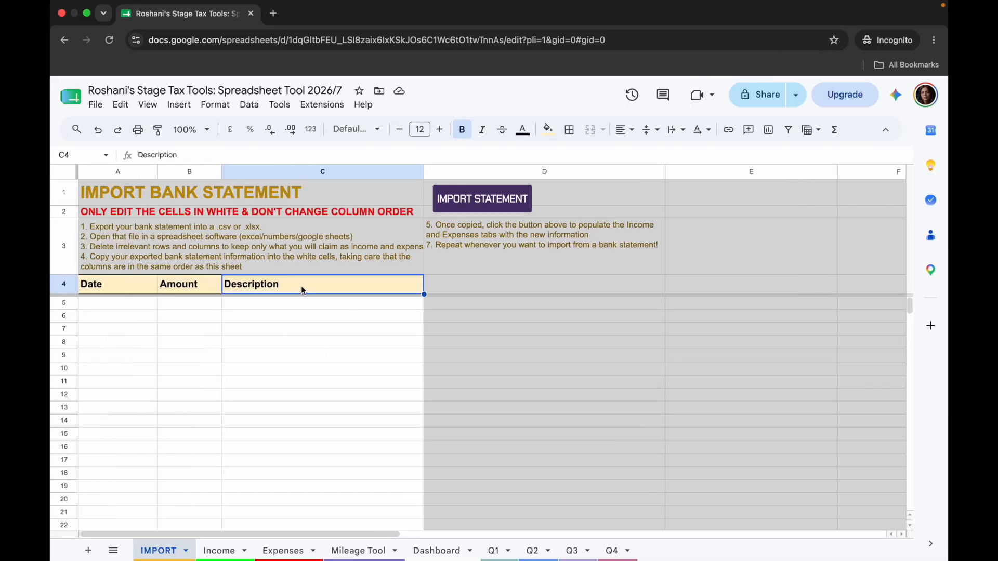
pyautogui.hotkey('ctrl', 'Right')
# Move the Amount column of the Monzo export so that it directly follows the Date column
pyautogui.click(225, 65)
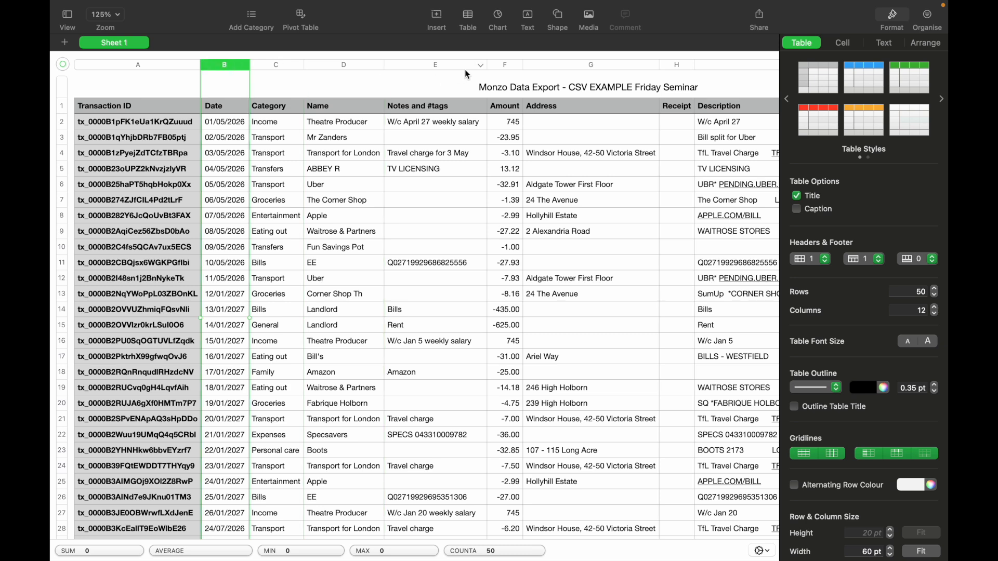
pyautogui.click(505, 64)
pyautogui.moveTo(504, 64); pyautogui.dragTo(250, 63)
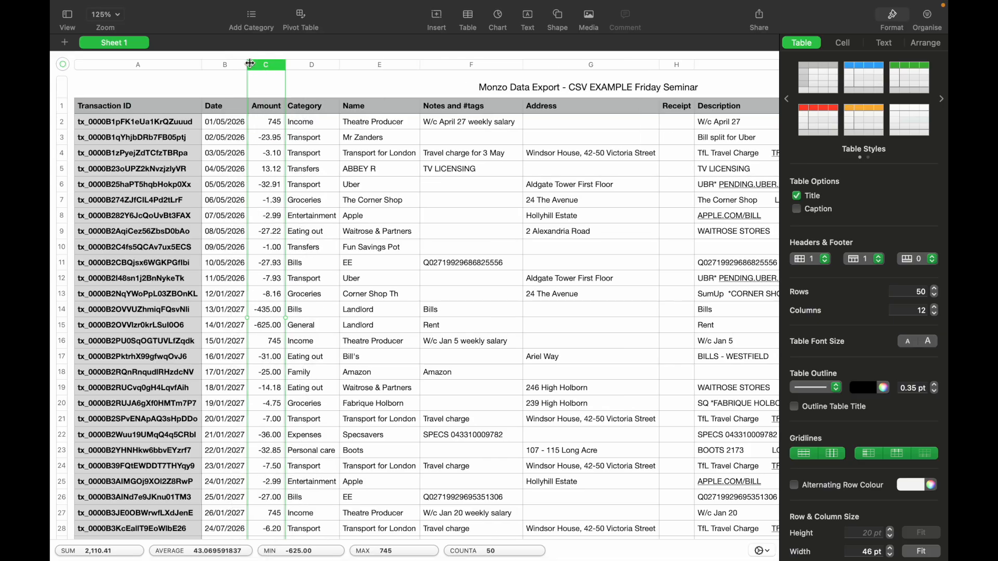
pyautogui.click(232, 105)
pyautogui.click(270, 110)
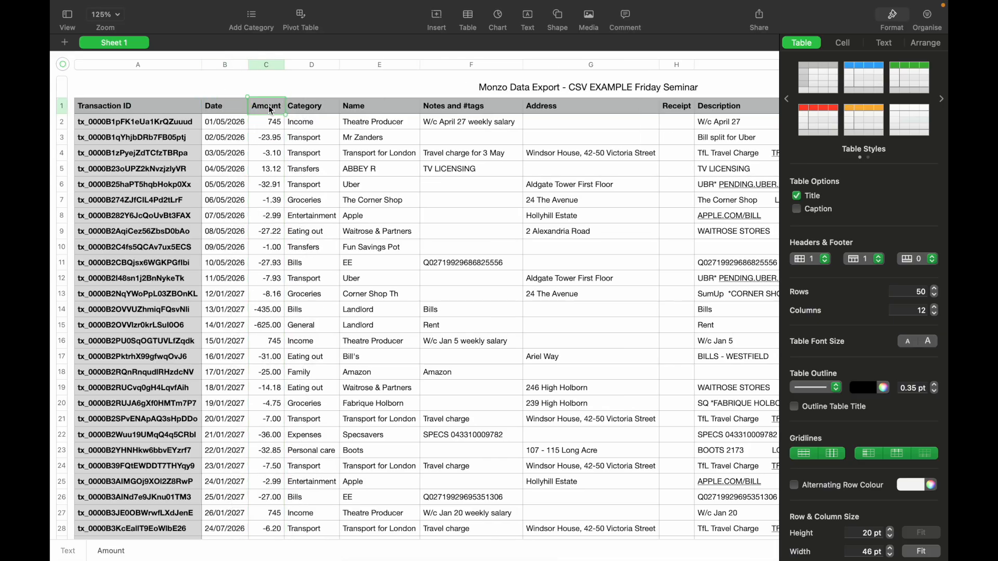
# Move the Name column directly after Amount, and select the adjacent Date, Amount and Name columns
pyautogui.click(387, 65)
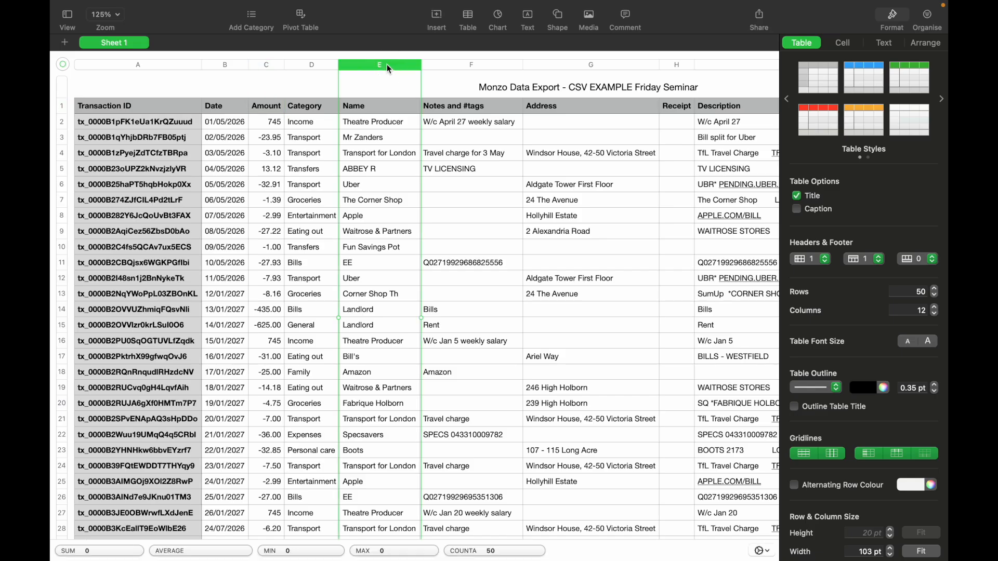
pyautogui.moveTo(380, 67); pyautogui.dragTo(302, 69)
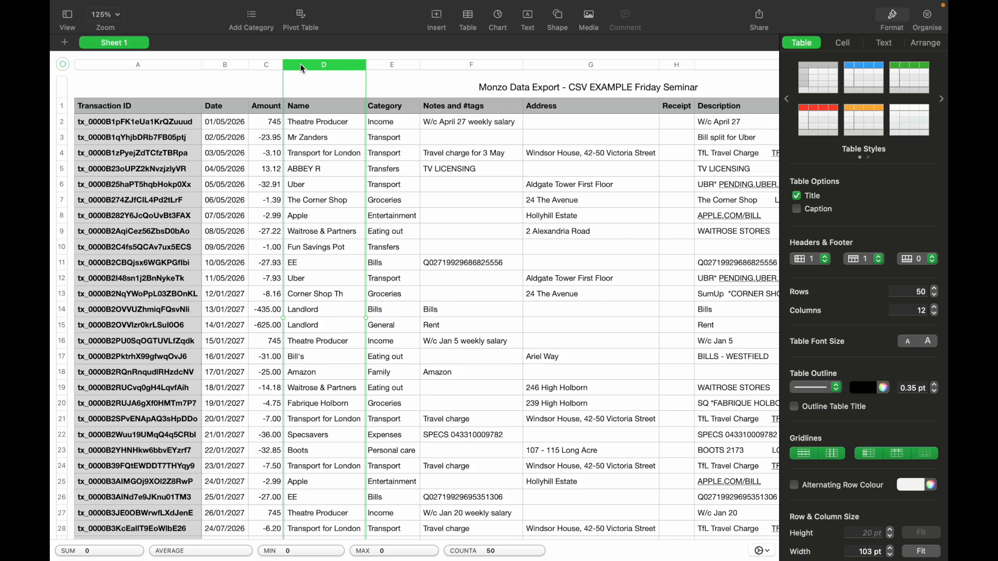
pyautogui.click(213, 104)
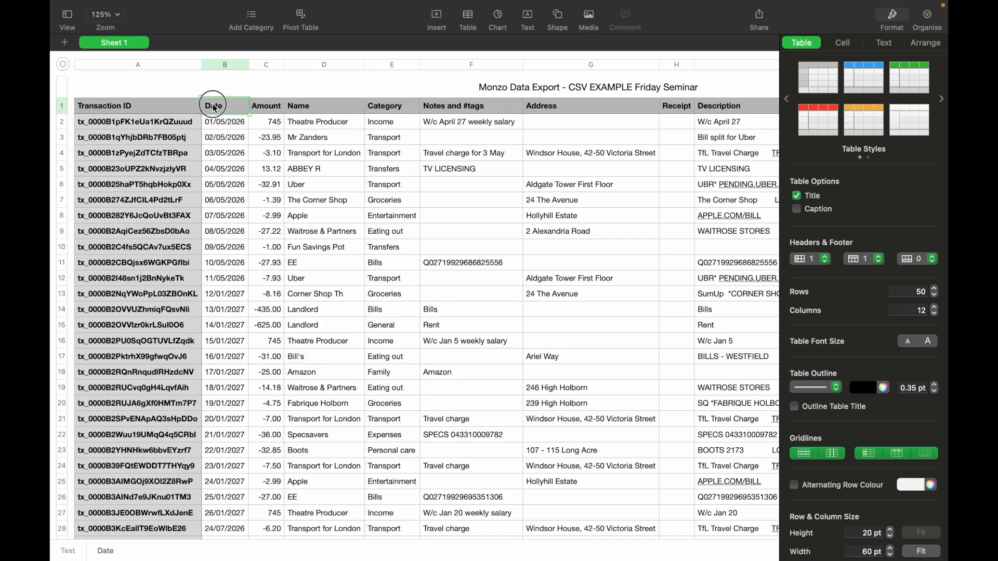
pyautogui.click(225, 66)
pyautogui.moveTo(225, 66); pyautogui.dragTo(327, 65)
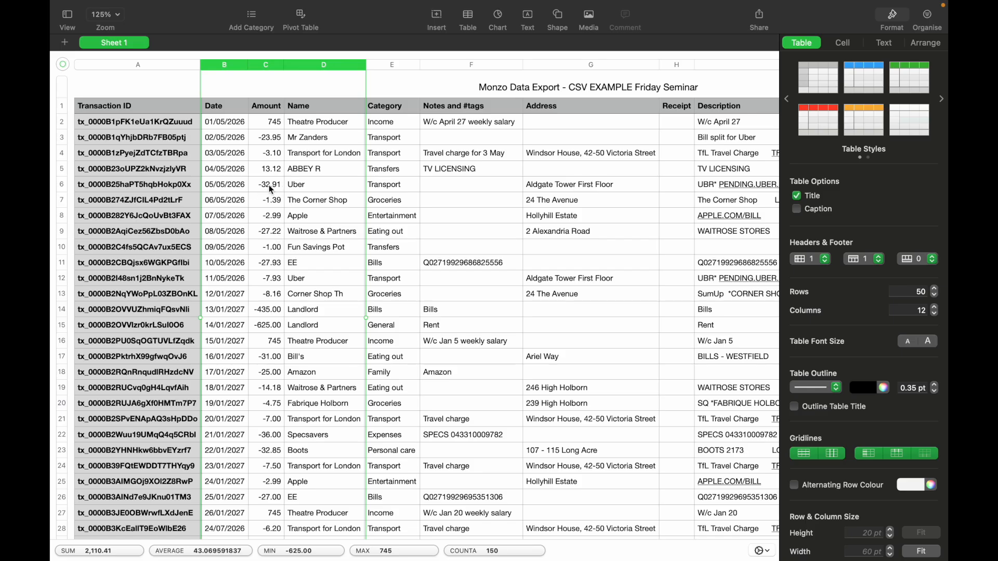
# Delete the Waitrose & Partners transaction row dated 08/05/2026 from the Monzo export
pyautogui.click(311, 234)
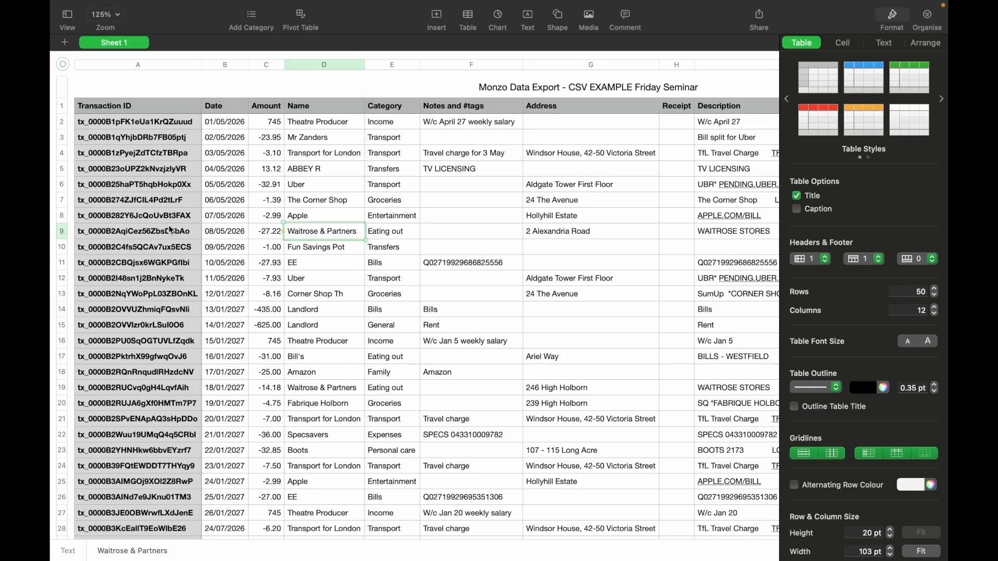
pyautogui.click(60, 232)
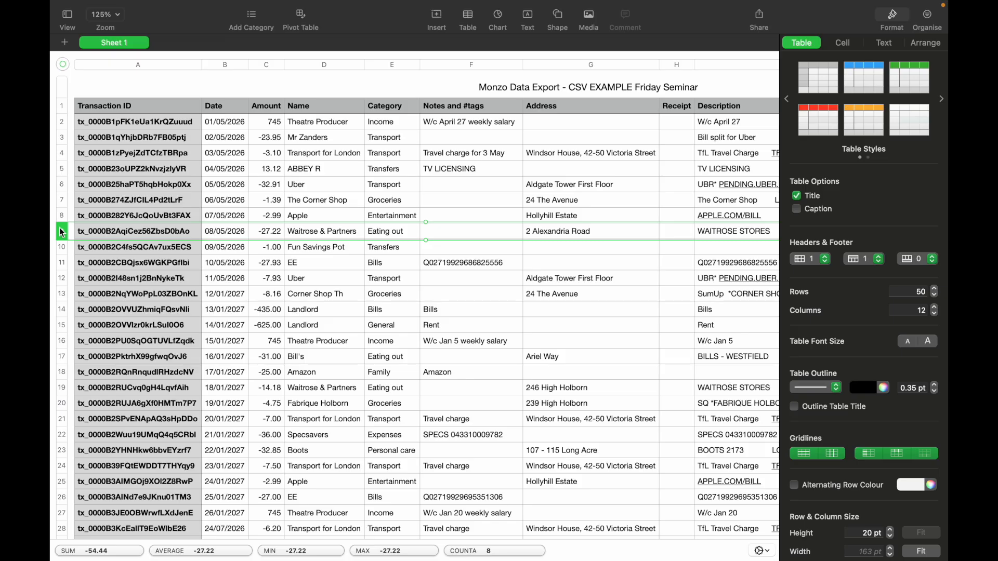
pyautogui.rightClick(60, 231)
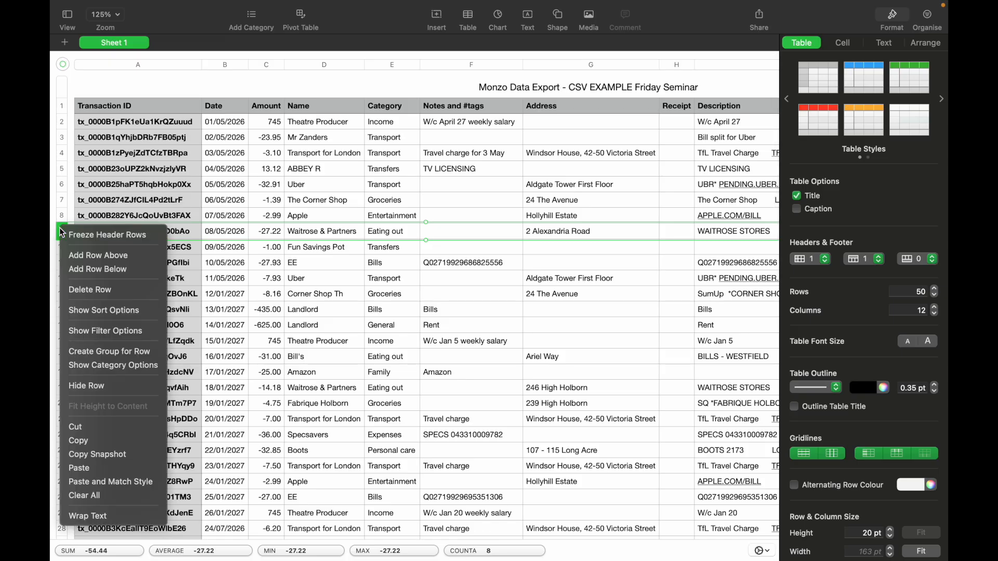
pyautogui.click(86, 291)
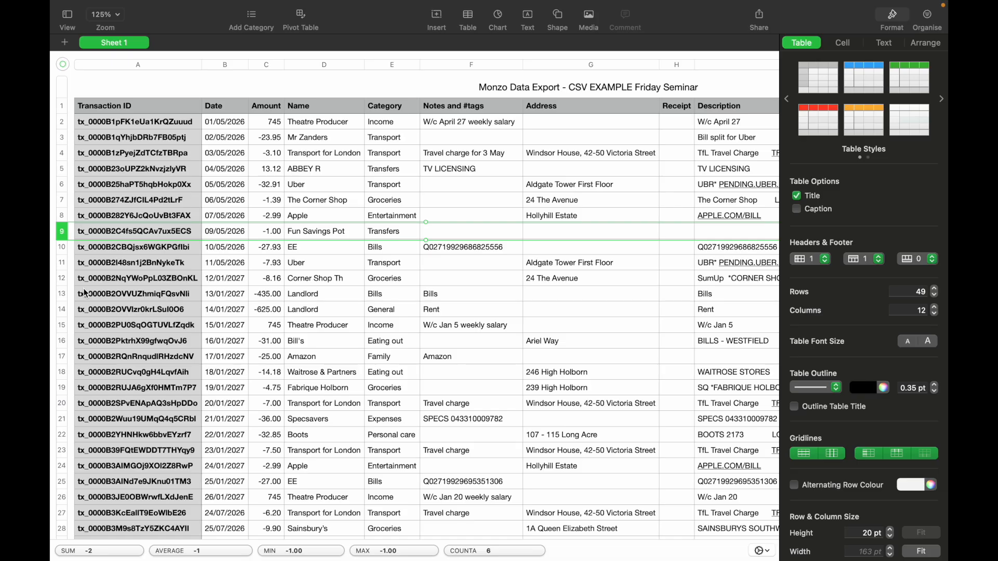
# Review the remaining transactions in the Date, Amount and Name columns down to the table's last row
pyautogui.click(326, 218)
pyautogui.scroll(-10, 328, 221)
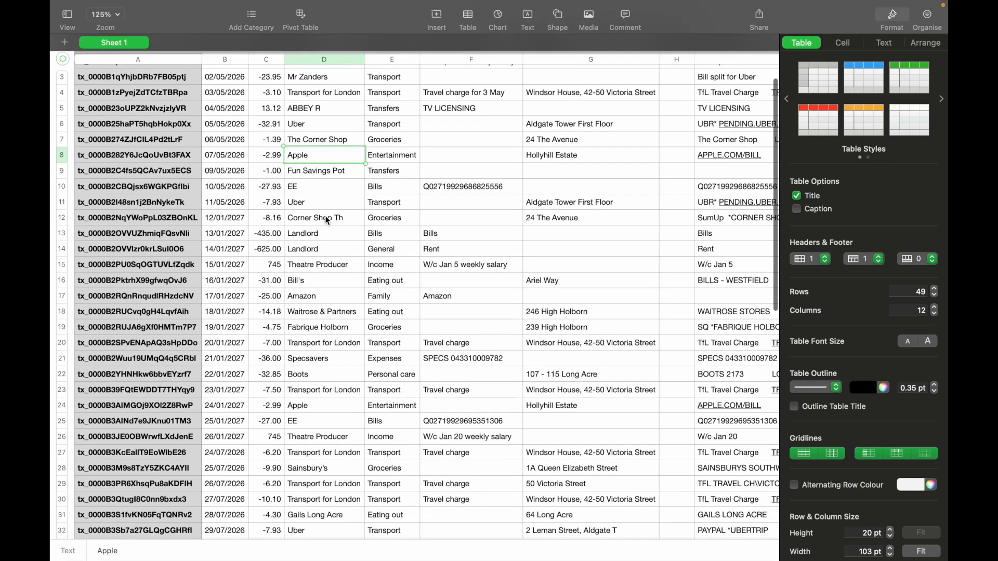
pyautogui.scroll(-8, 329, 289)
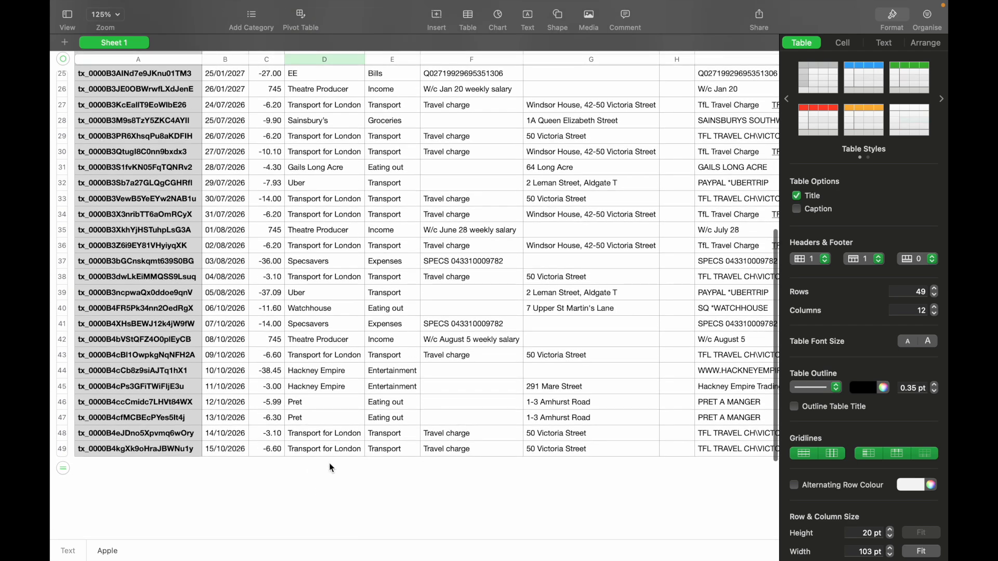
pyautogui.scroll(6, 324, 369)
pyautogui.scroll(12, 323, 364)
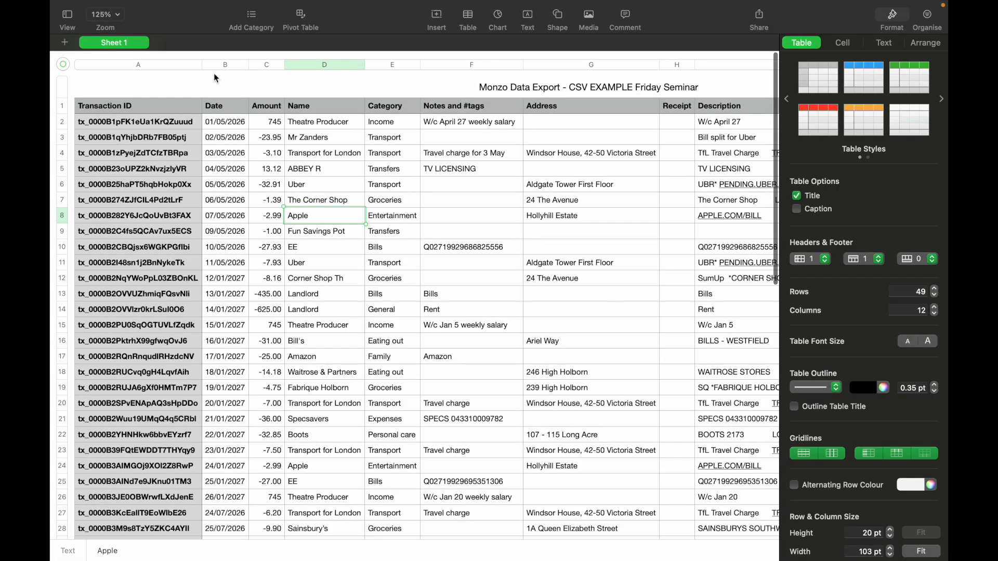
pyautogui.moveTo(213, 64); pyautogui.dragTo(328, 93)
pyautogui.scroll(-10, 301, 266)
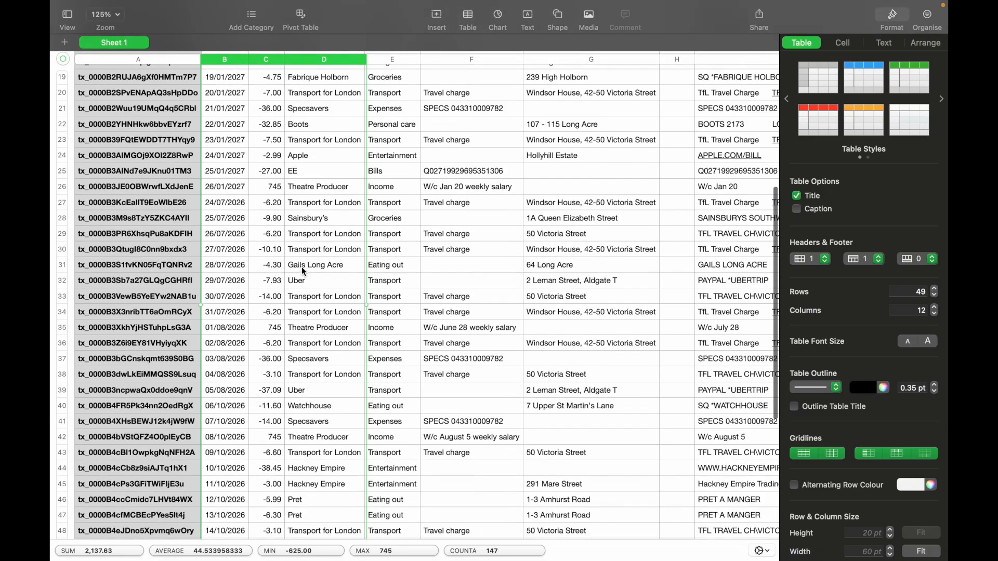
pyautogui.scroll(10, 302, 268)
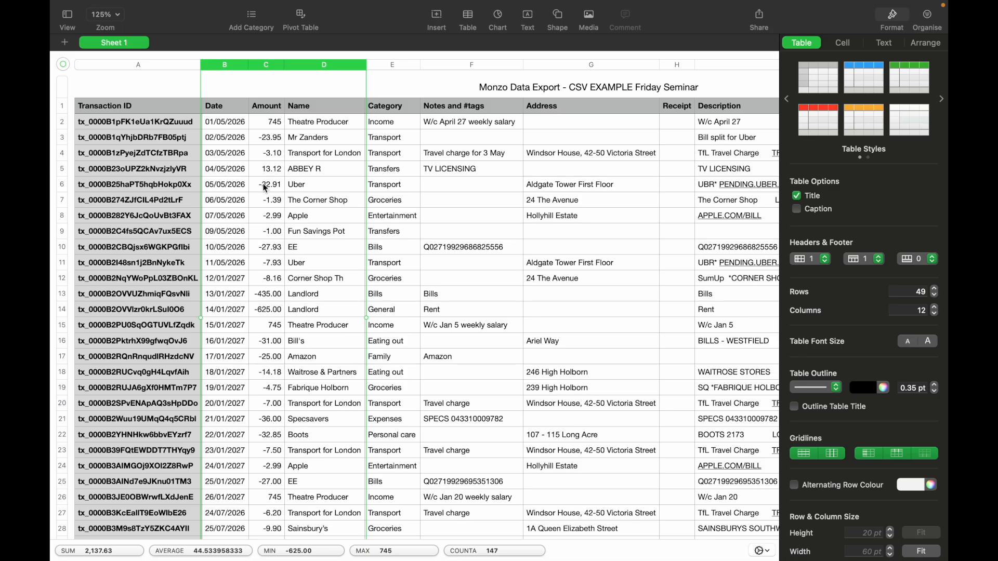
# Copy the Date, Amount and Name data of all transactions, leaving out the header row
pyautogui.moveTo(215, 102); pyautogui.dragTo(337, 103)
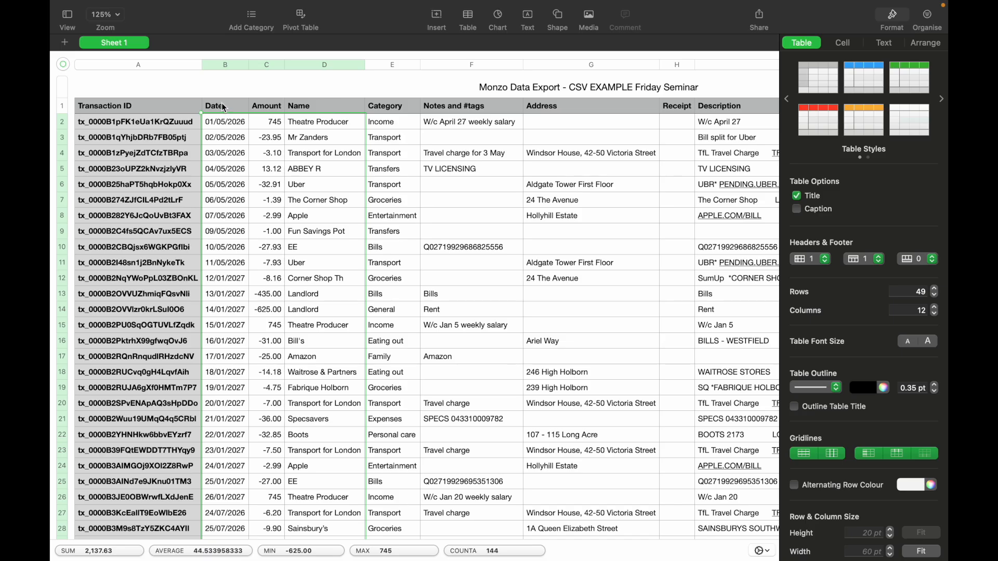
pyautogui.rightClick(294, 257)
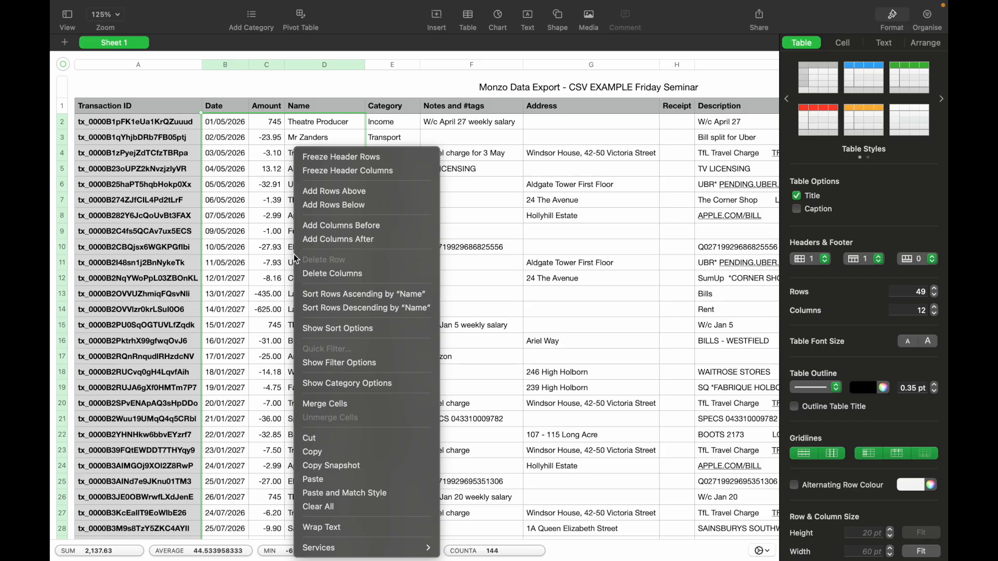
pyautogui.click(314, 453)
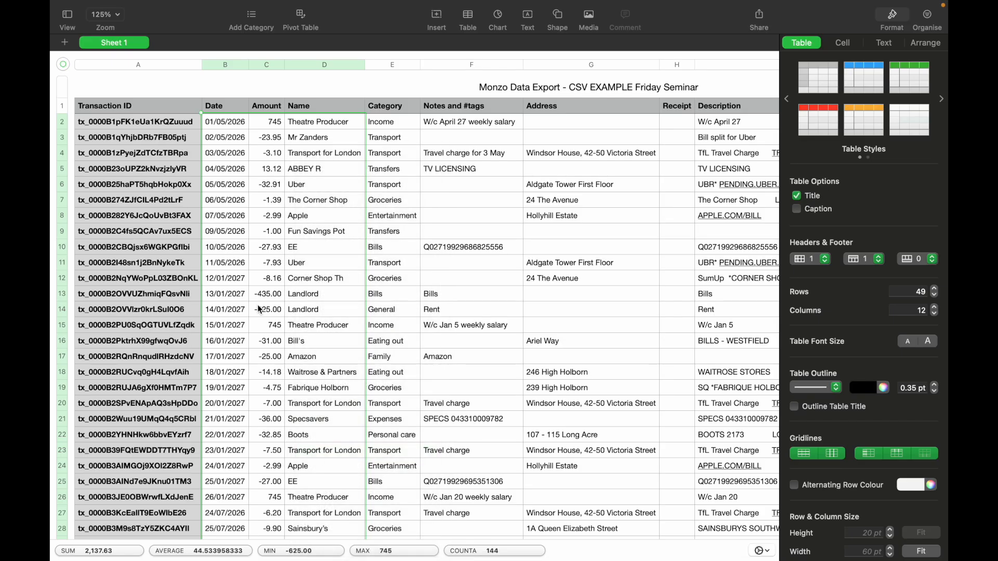
# Switch to the Google Sheets IMPORT sheet, paste the copied transactions starting at cell A5, and check the pasted rows
pyautogui.hotkey('ctrl', 'Left')
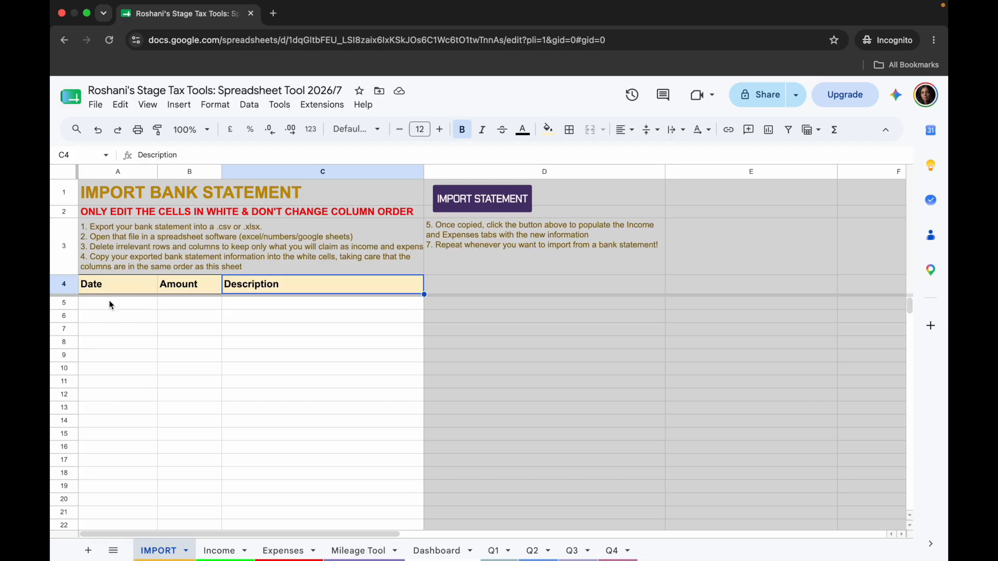
pyautogui.click(107, 303)
pyautogui.click(128, 344)
pyautogui.click(121, 303)
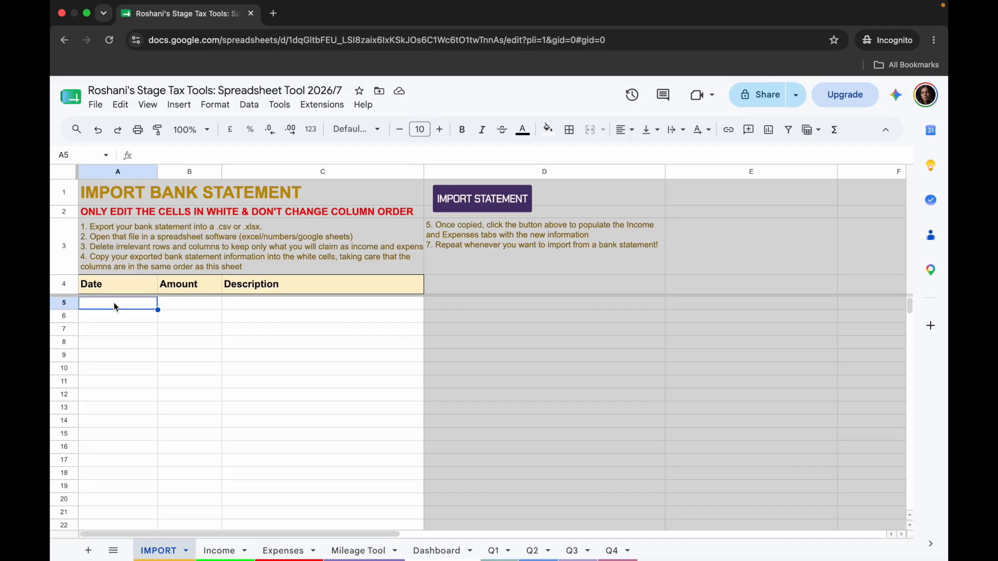
pyautogui.press('super+v')
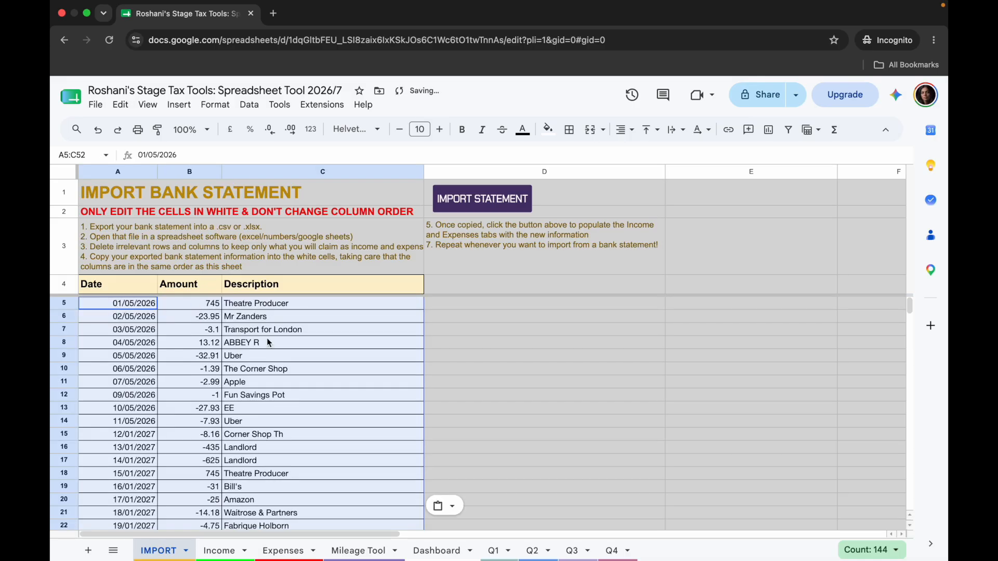
pyautogui.scroll(-5, 267, 338)
pyautogui.scroll(4, 267, 338)
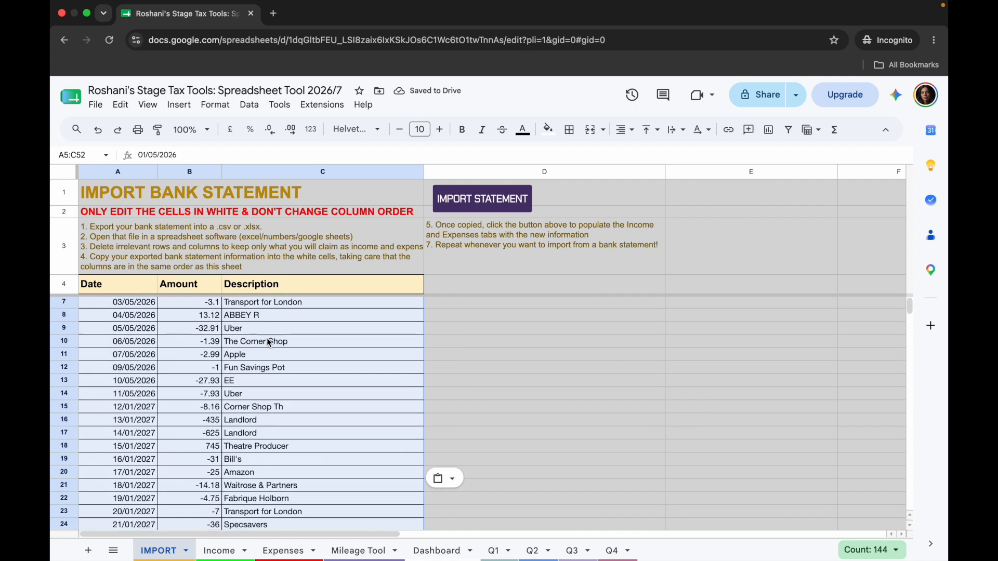
pyautogui.scroll(1, 269, 343)
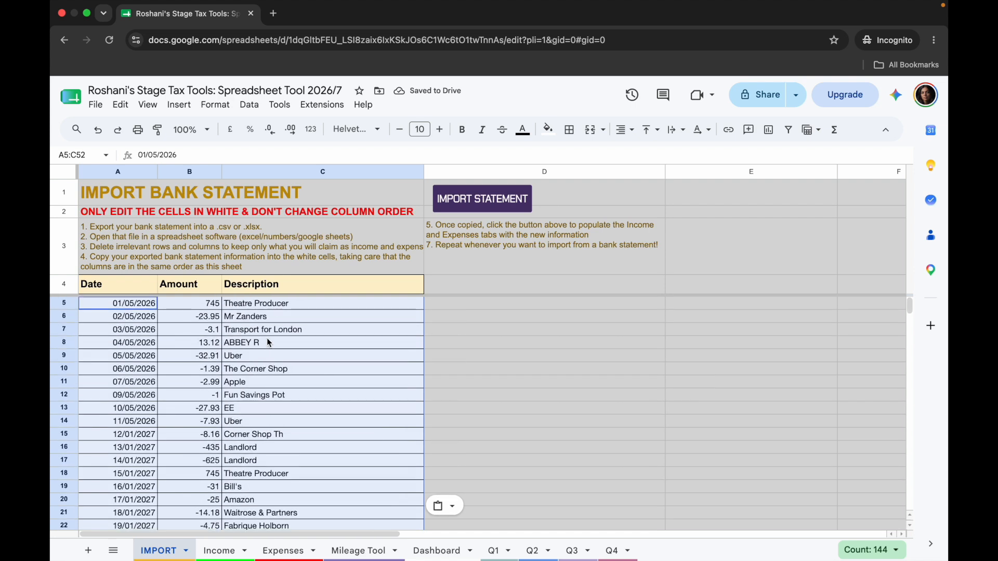
# Change the pasted transactions to values only so they take on the IMPORT sheet's own formatting
pyautogui.click(454, 508)
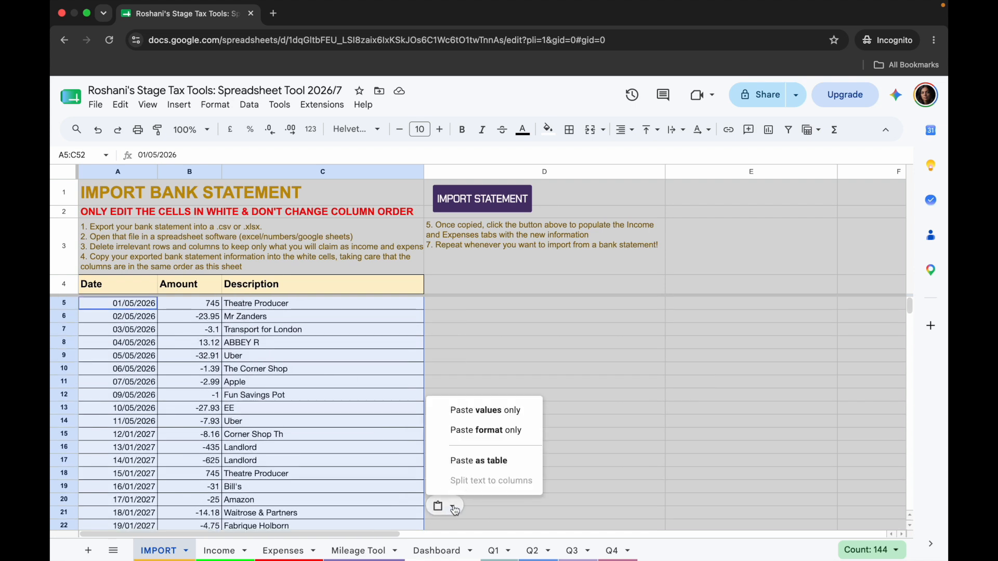
pyautogui.click(482, 412)
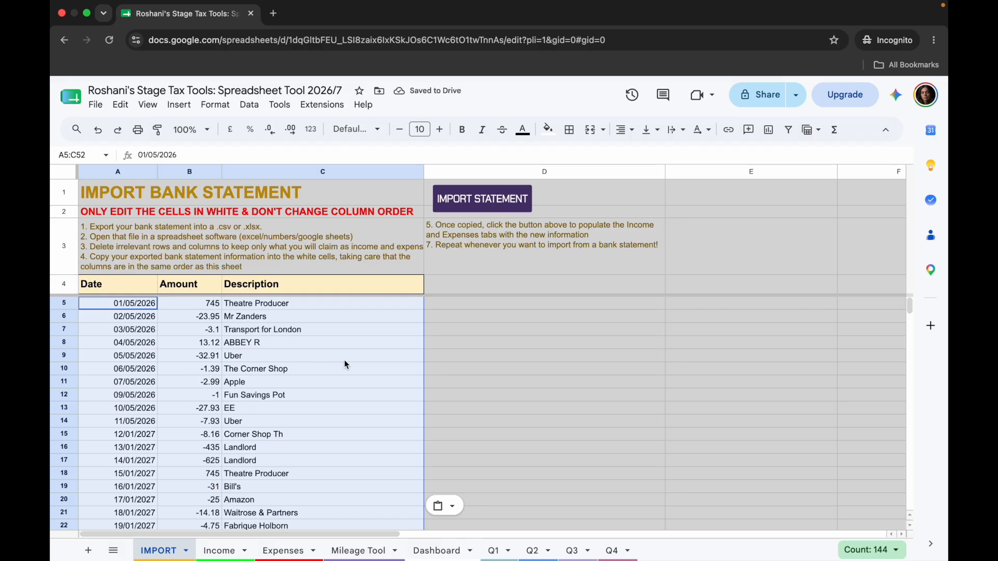
pyautogui.click(452, 507)
pyautogui.click(475, 409)
pyautogui.click(420, 358)
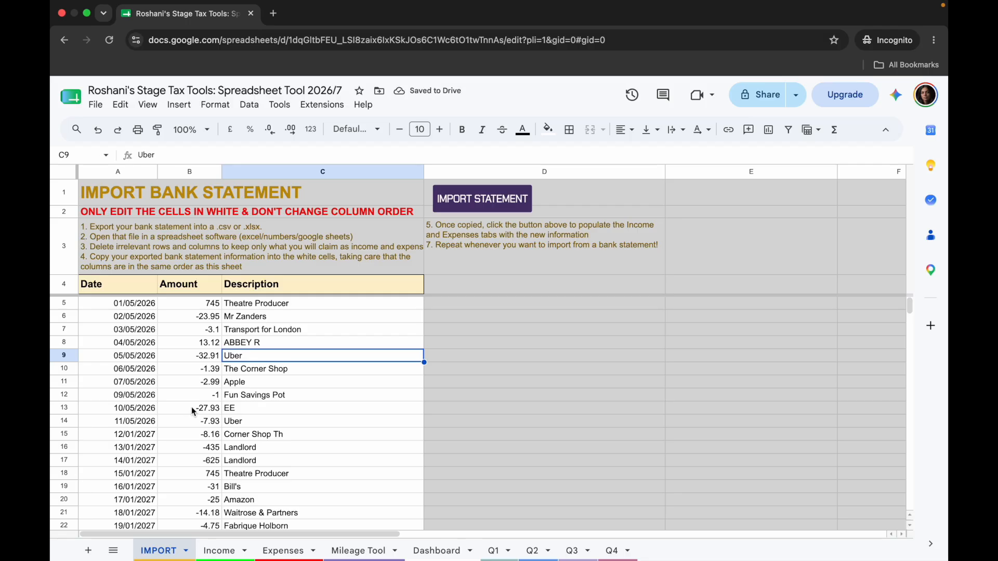
# Set the sheet zoom to 75% and run Import Statement on the pasted transactions
pyautogui.scroll(-10, 191, 408)
pyautogui.scroll(10, 191, 407)
pyautogui.click(193, 129)
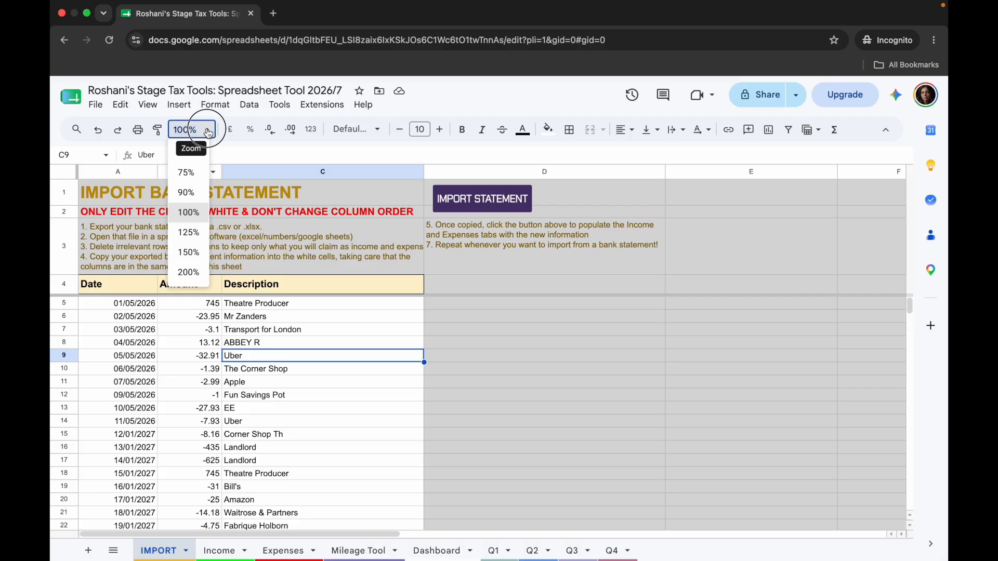
pyautogui.click(188, 173)
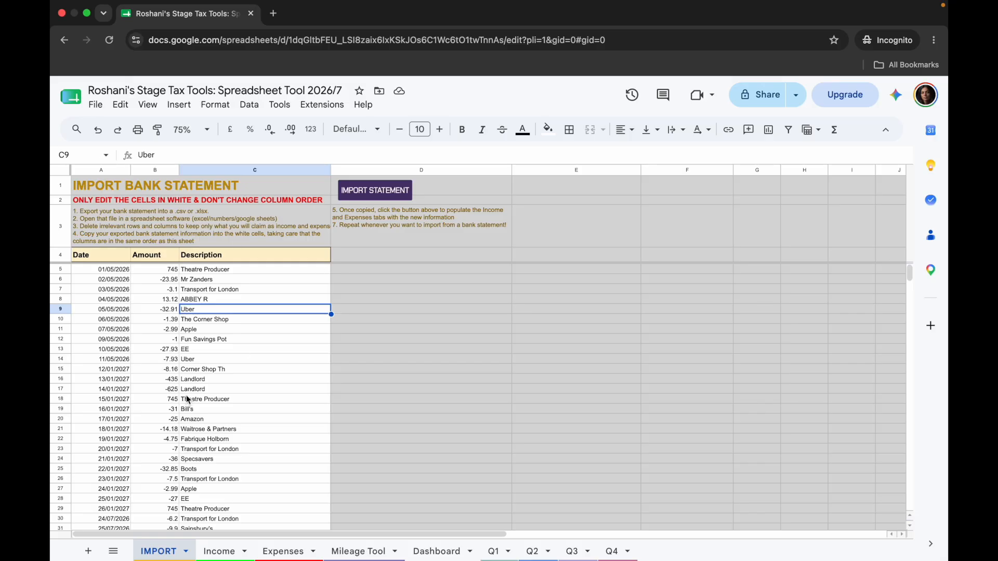
pyautogui.click(108, 271)
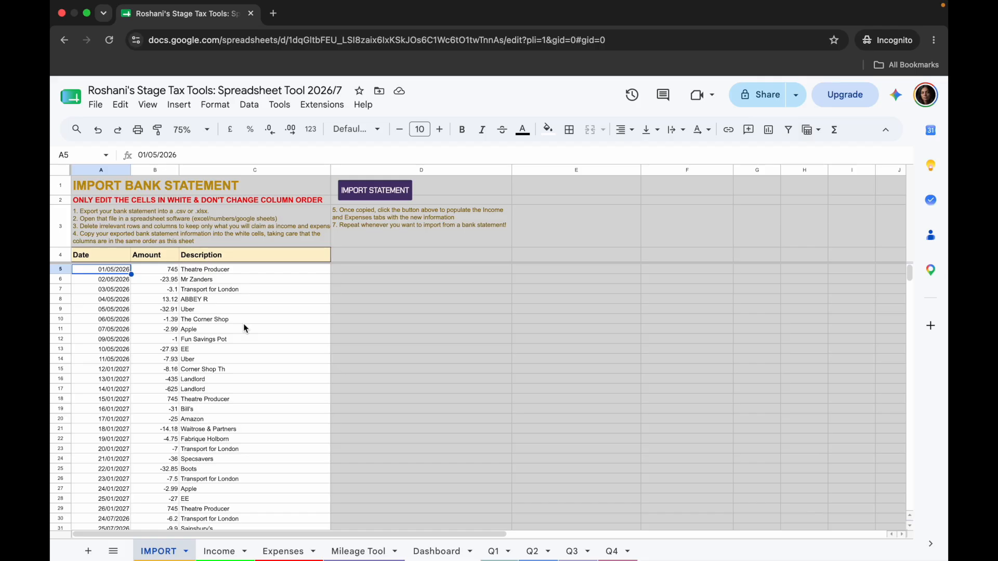
pyautogui.click(377, 191)
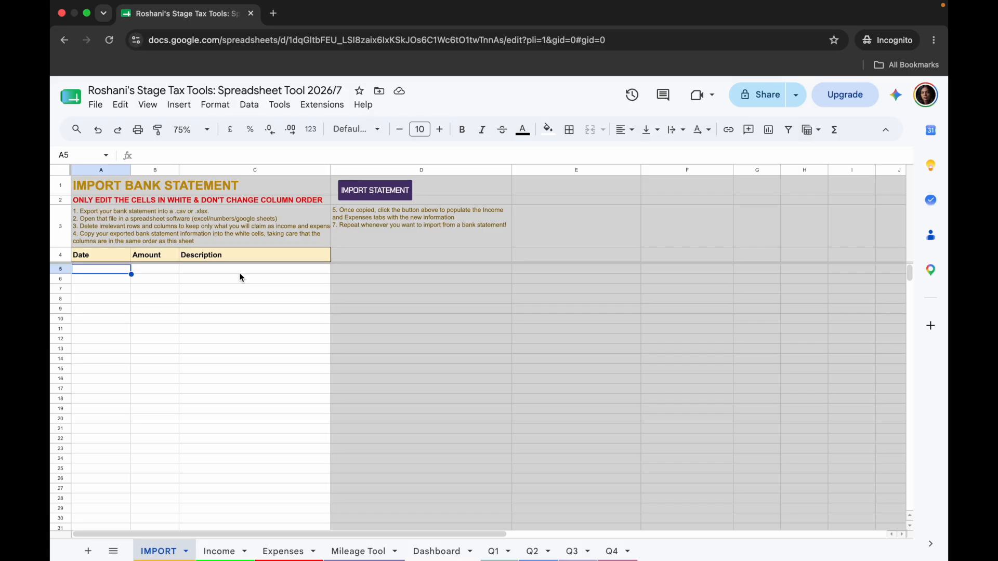
# On the Income sheet, delete the row of the £13.12 transaction and set the sheet zoom to 100%
pyautogui.click(223, 551)
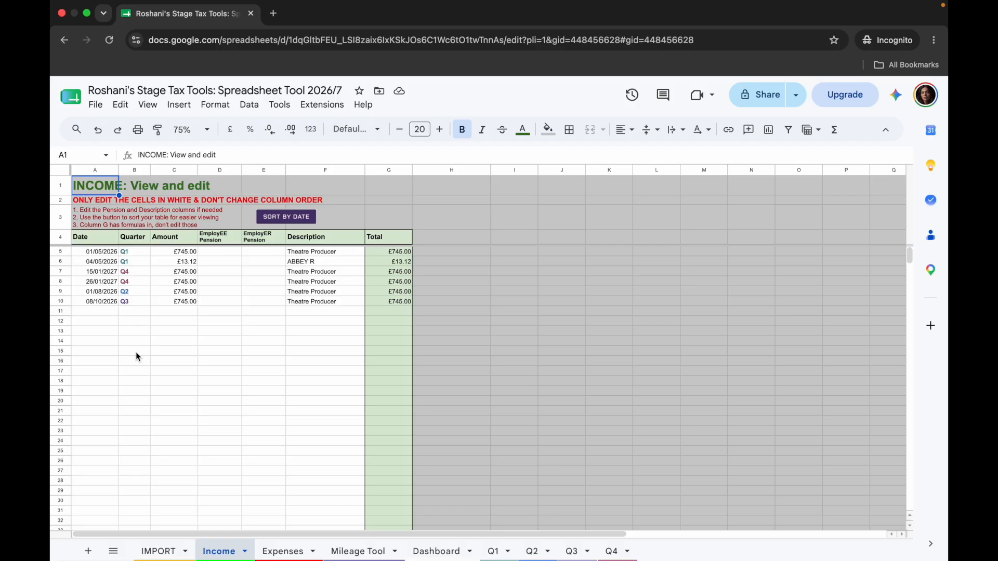
pyautogui.click(57, 260)
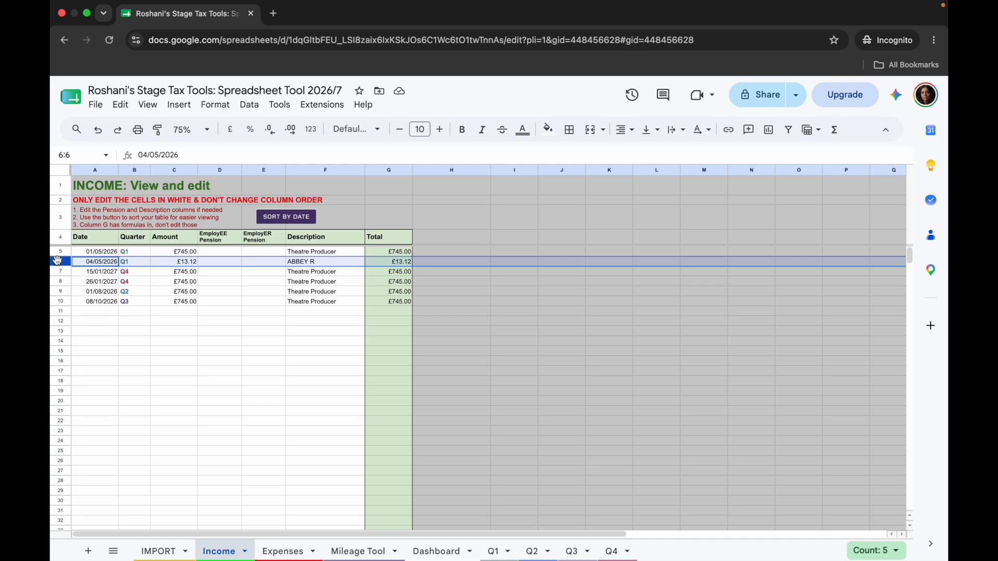
pyautogui.rightClick(61, 261)
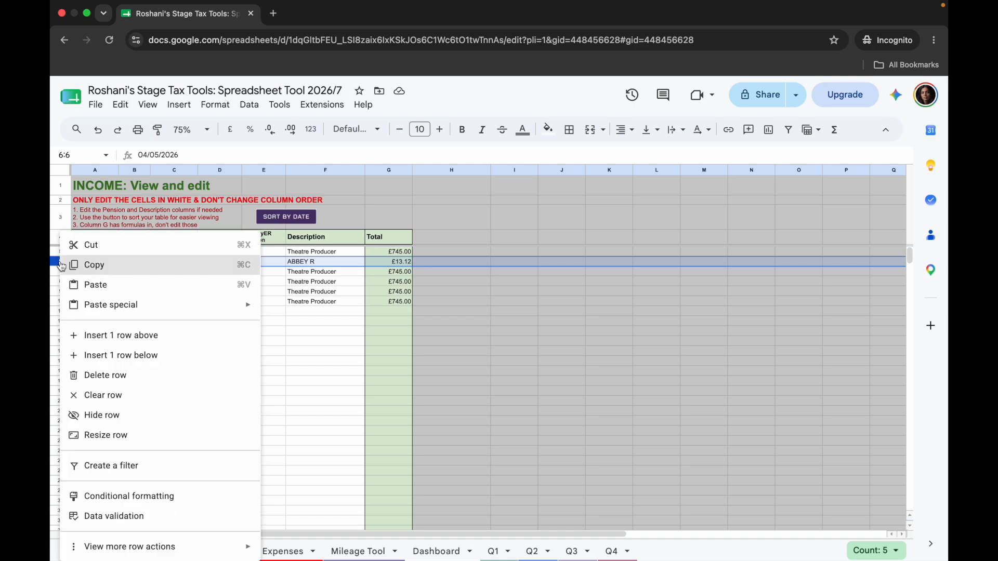
pyautogui.click(114, 375)
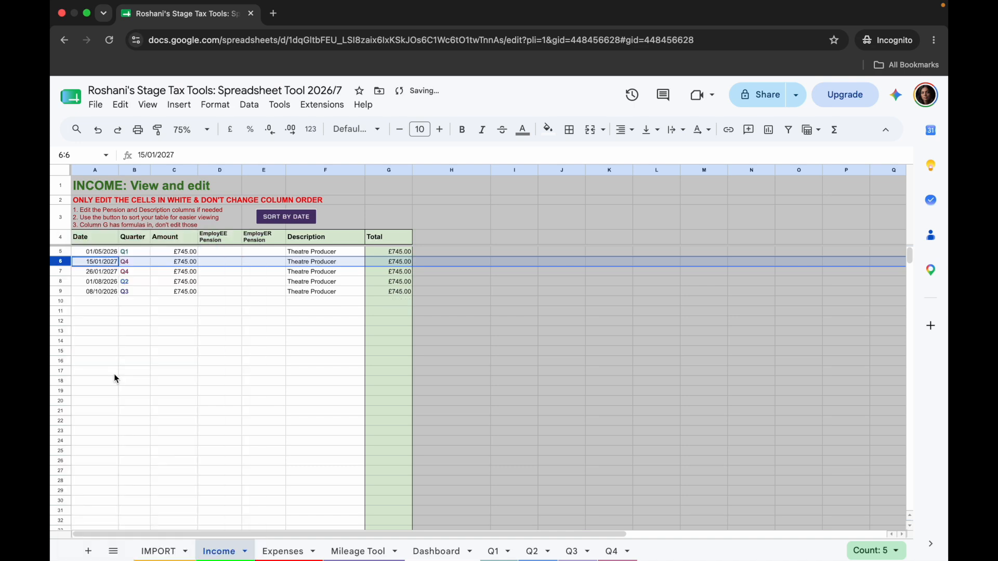
pyautogui.click(180, 303)
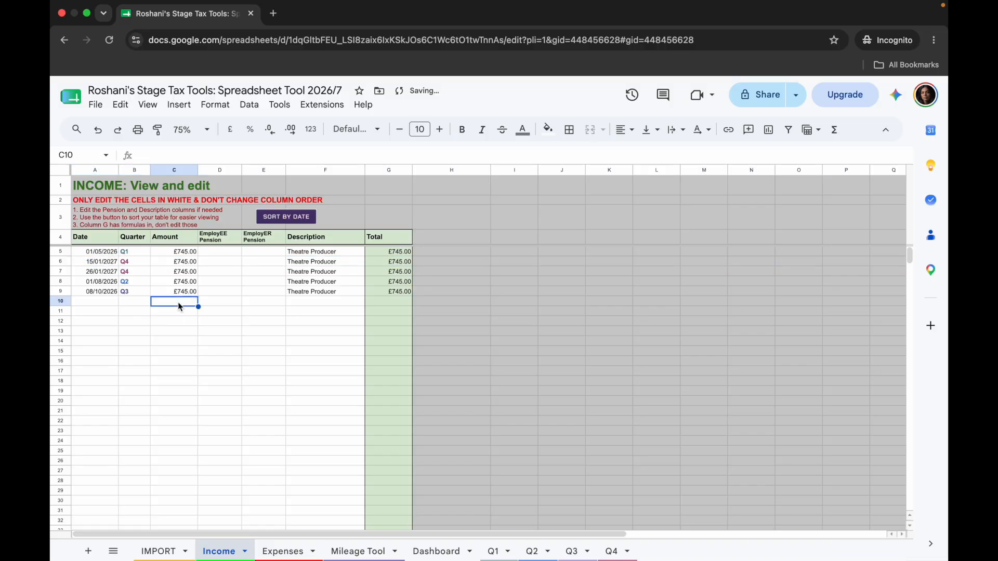
pyautogui.click(191, 129)
pyautogui.click(188, 211)
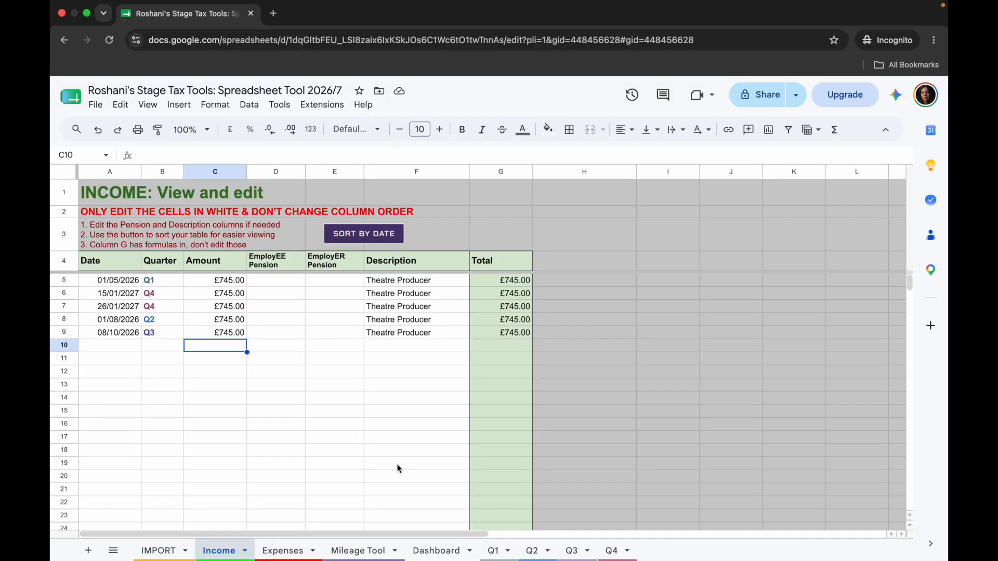
# Look over the imported rows on the Expenses sheet and its Date, Amount, Description, Quarter, Percentage and Category columns
pyautogui.click(285, 552)
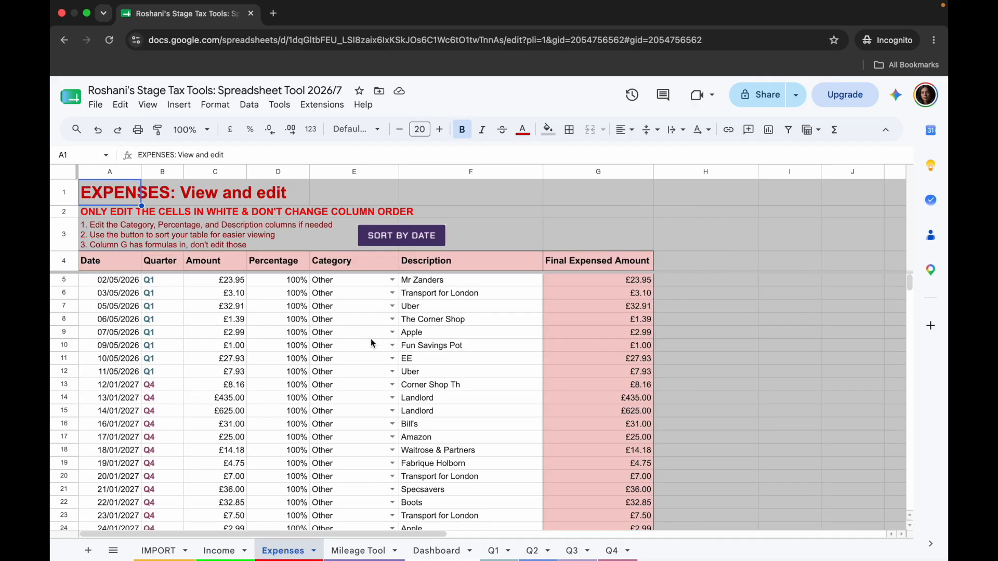
pyautogui.scroll(-3, 370, 338)
pyautogui.scroll(-9, 372, 341)
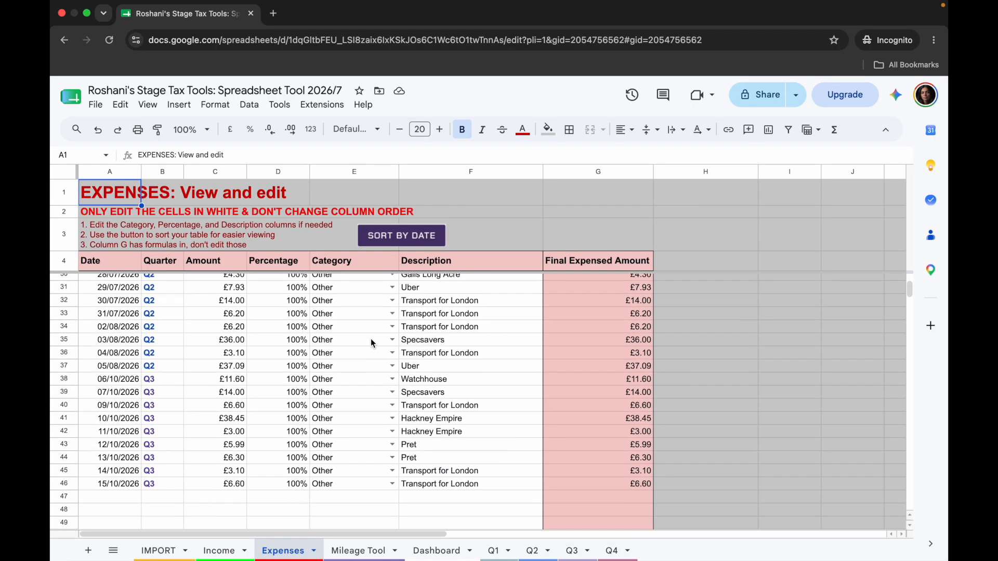
pyautogui.scroll(10, 371, 341)
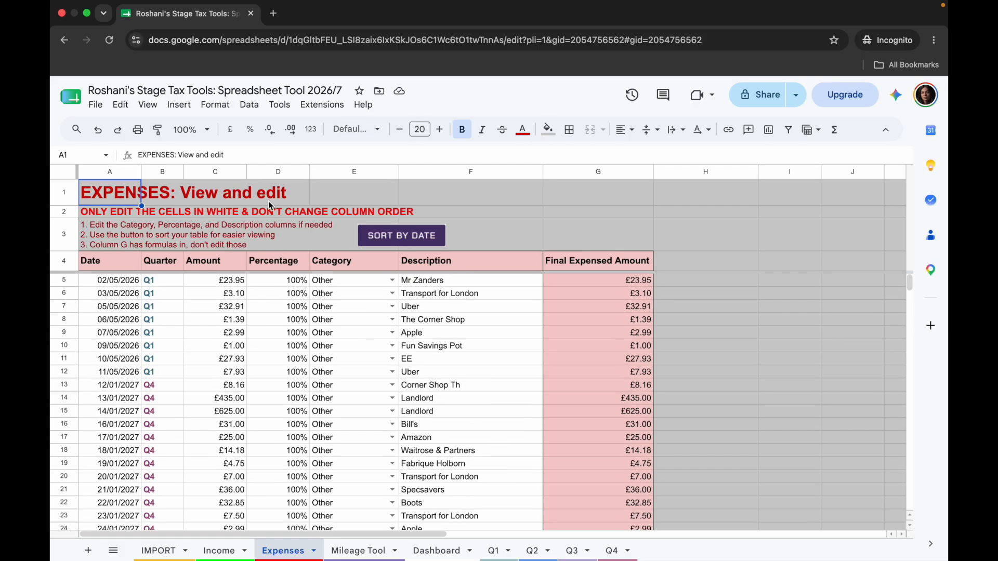
pyautogui.click(110, 172)
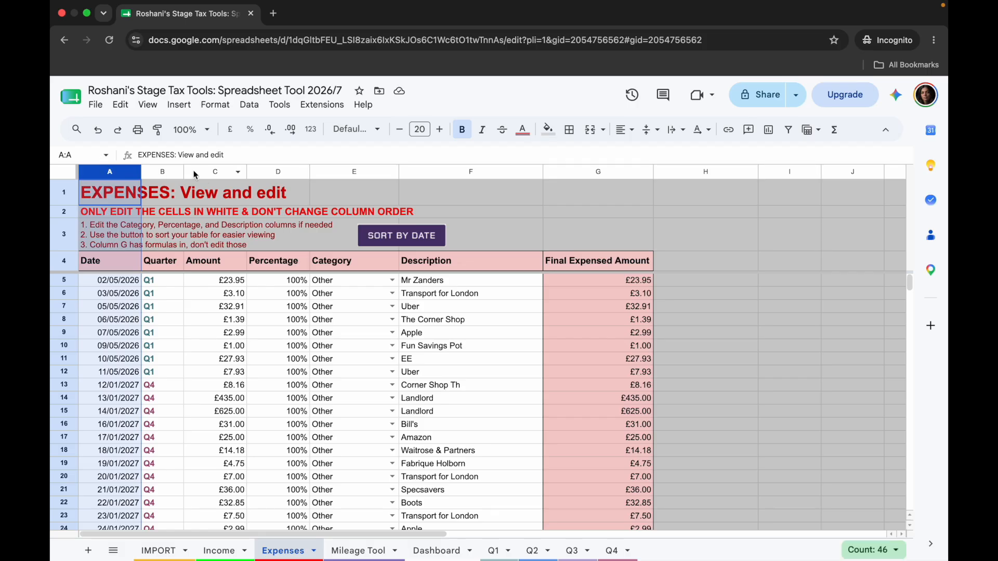
pyautogui.click(215, 172)
pyautogui.click(474, 172)
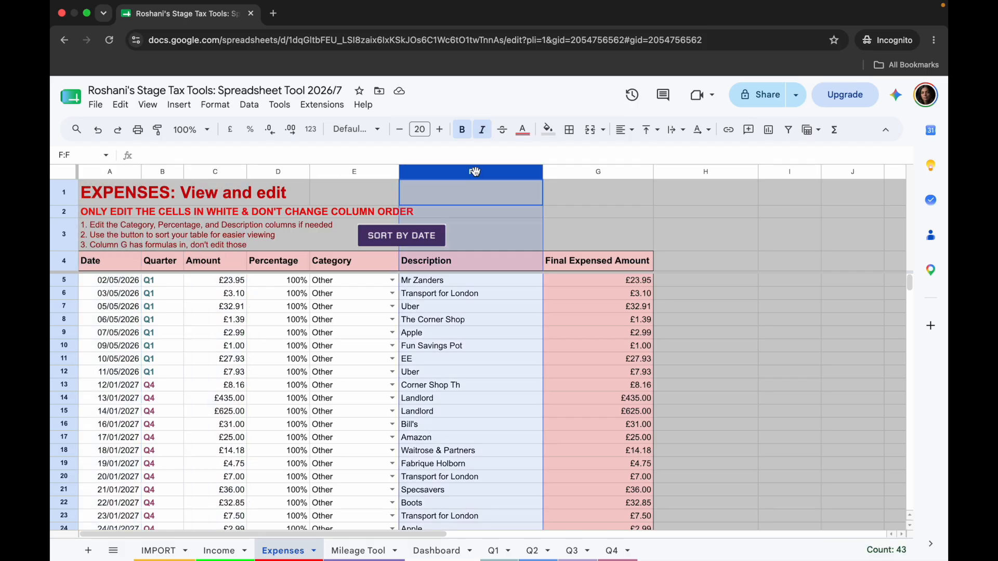
pyautogui.click(160, 172)
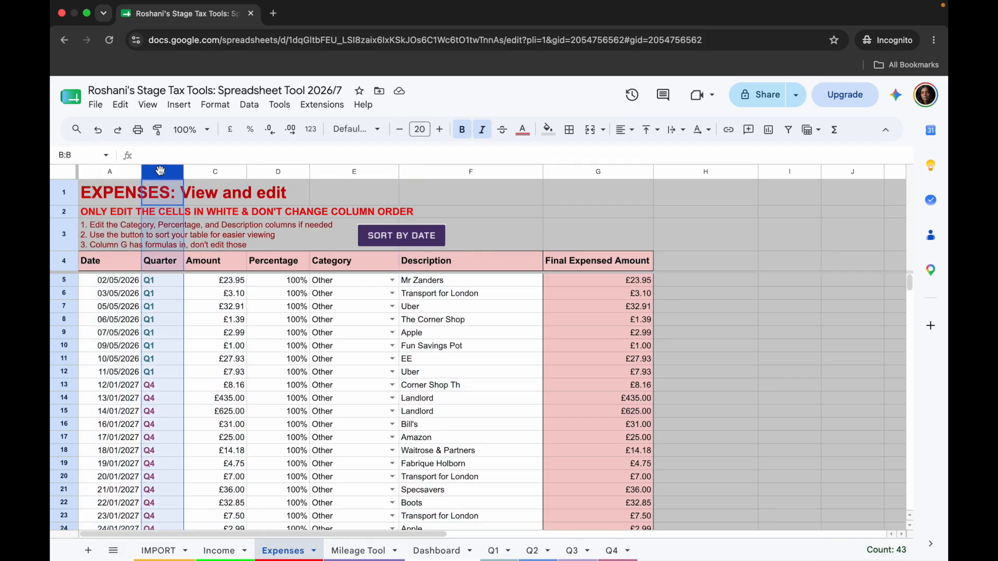
pyautogui.moveTo(276, 172); pyautogui.dragTo(343, 172)
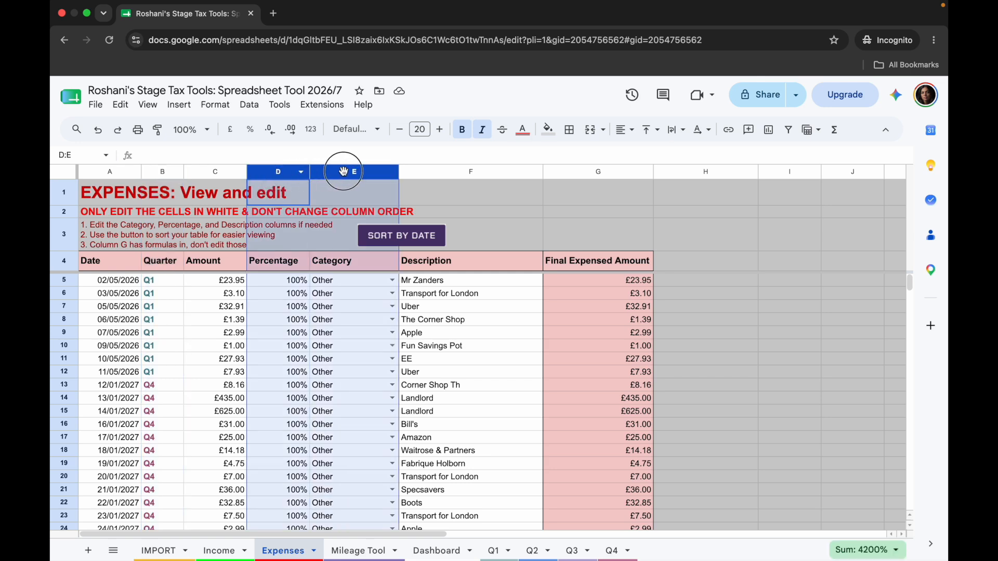
# Examine the prefilled Percentage and Category values of the first expense and of the rows below it
pyautogui.click(267, 279)
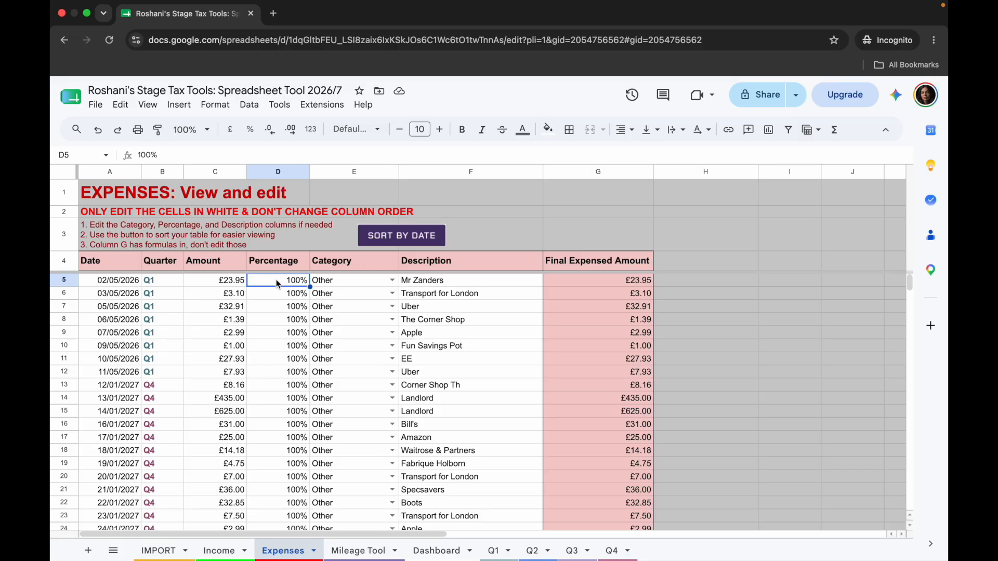
pyautogui.click(353, 281)
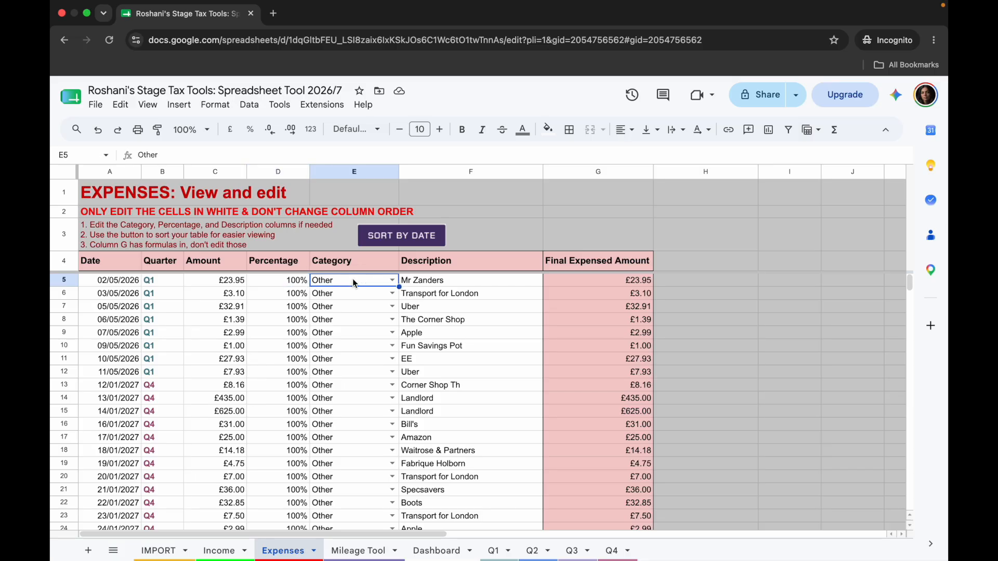
pyautogui.click(277, 282)
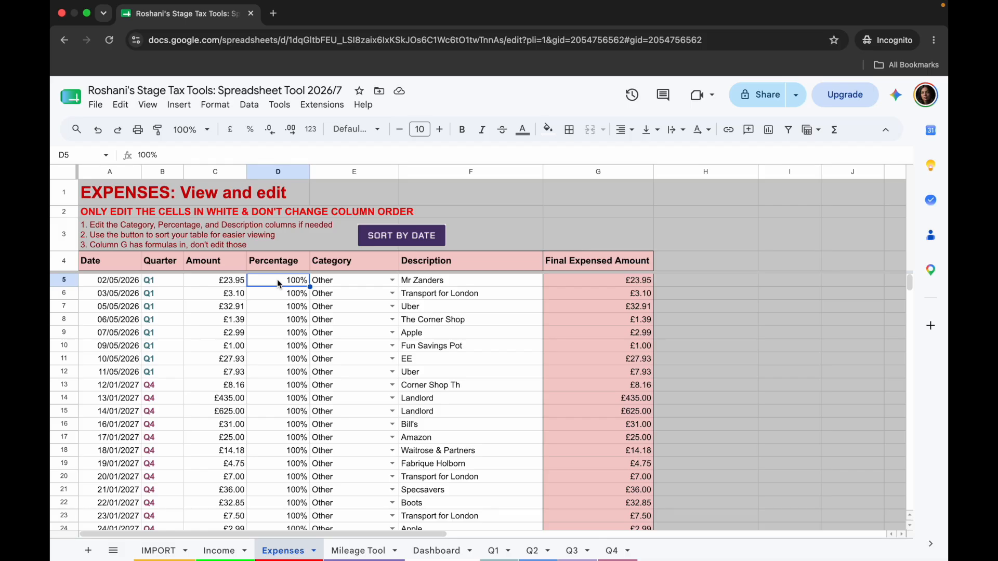
pyautogui.scroll(-10, 279, 284)
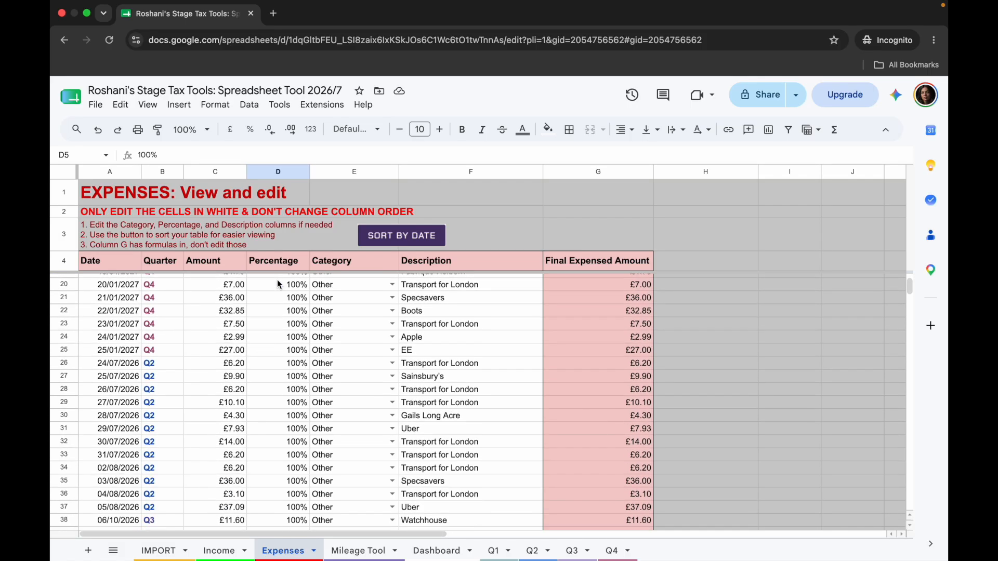
pyautogui.scroll(10, 279, 284)
pyautogui.hscroll(1, 279, 284)
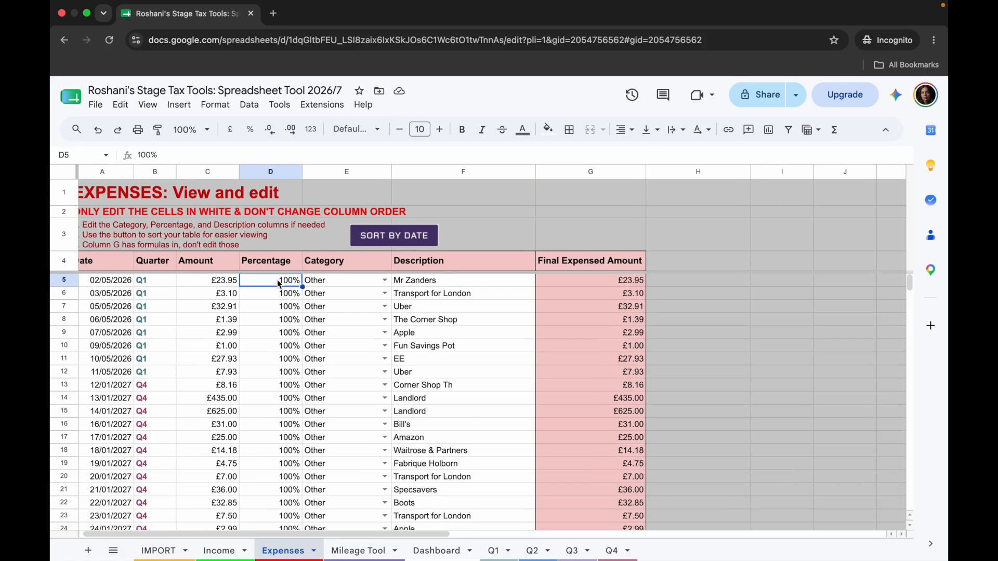
pyautogui.hscroll(-1, 279, 283)
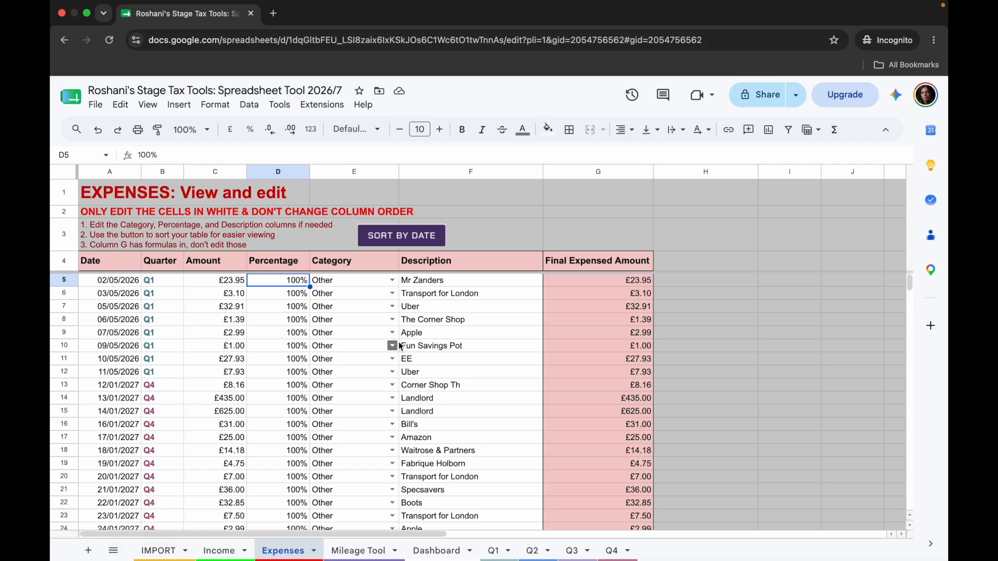
# Set the 10/05/2026 EE expense to a percentage of 50% and the category Office
pyautogui.click(474, 359)
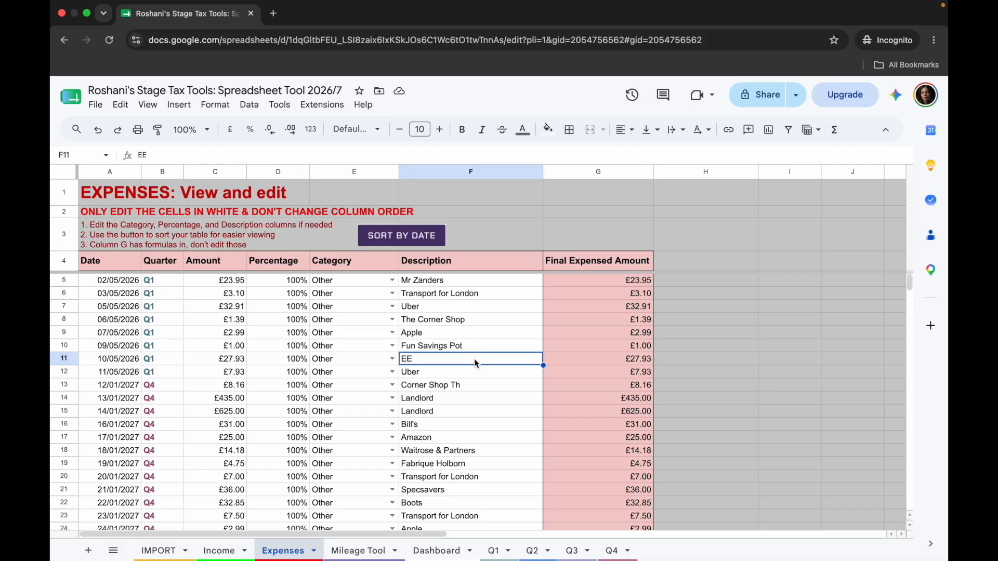
pyautogui.click(280, 363)
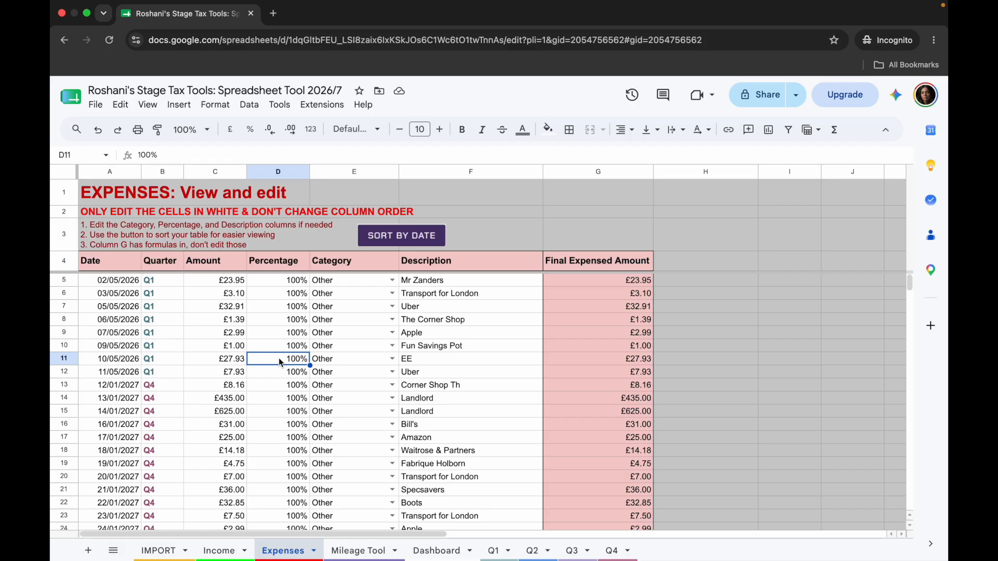
pyautogui.write('50')
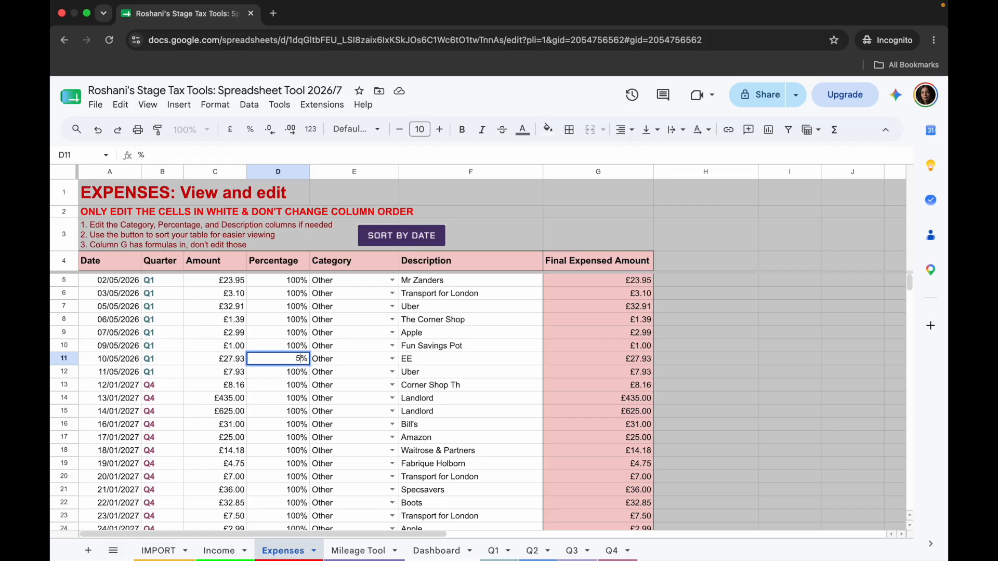
pyautogui.press('Return')
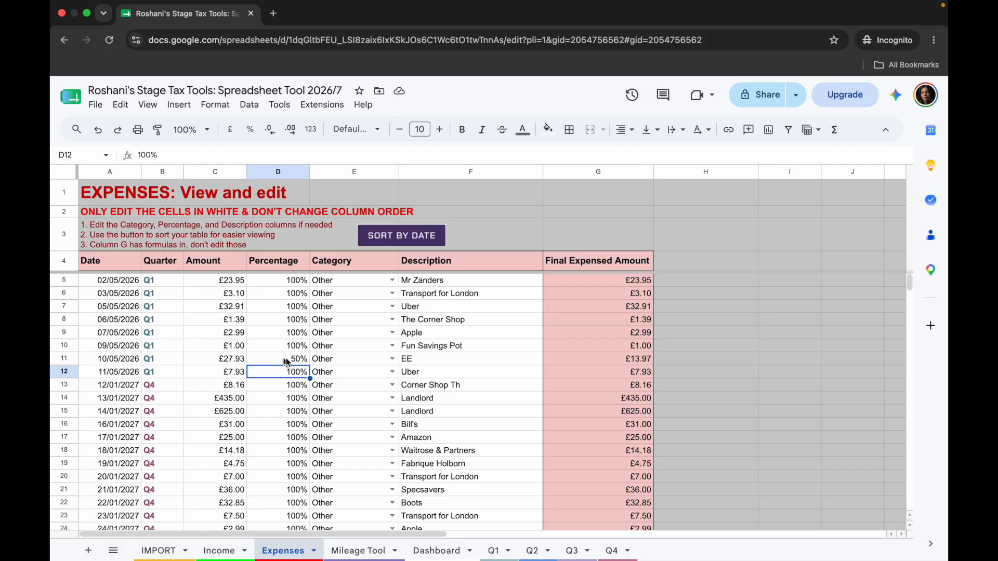
pyautogui.click(393, 358)
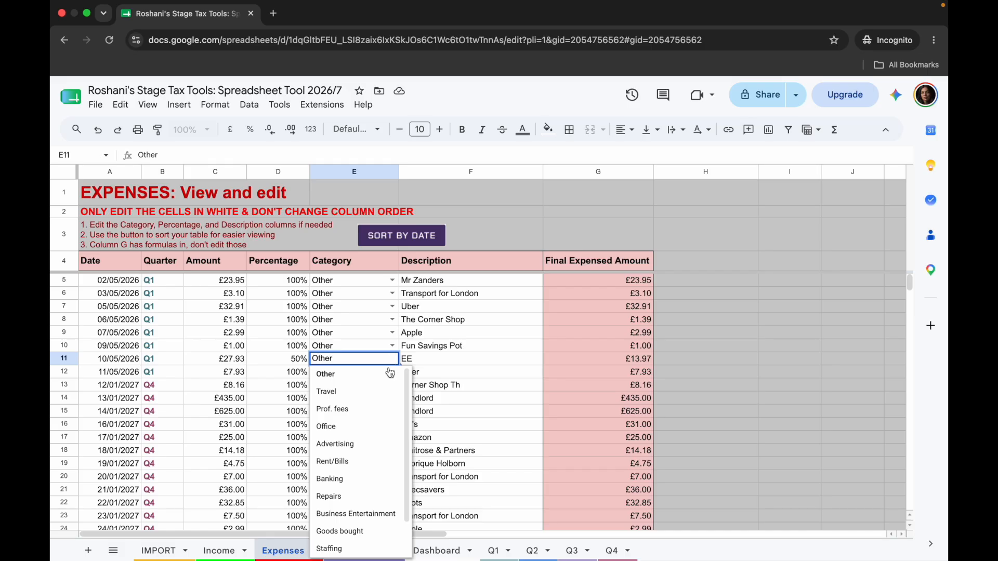
pyautogui.click(355, 427)
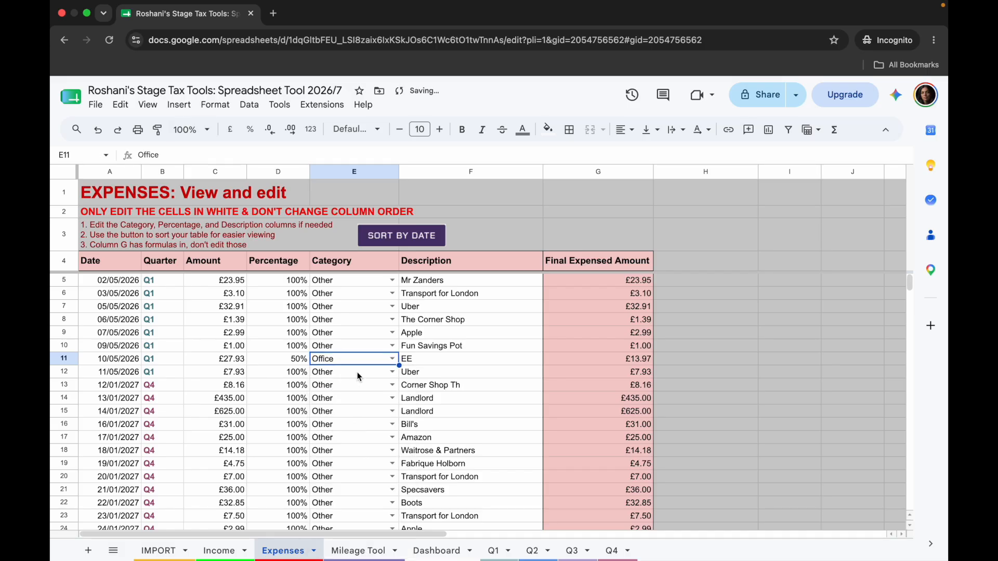
# Set the category to Travel for the 03/05/2026 Transport for London and 05/05/2026 Uber expenses
pyautogui.scroll(-5, 352, 301)
pyautogui.scroll(-3, 350, 301)
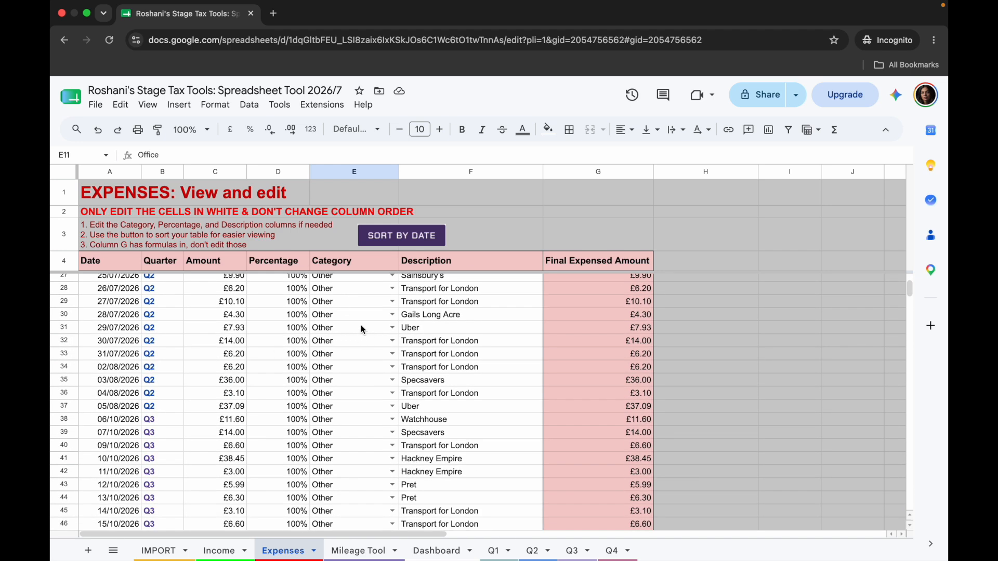
pyautogui.scroll(10, 351, 327)
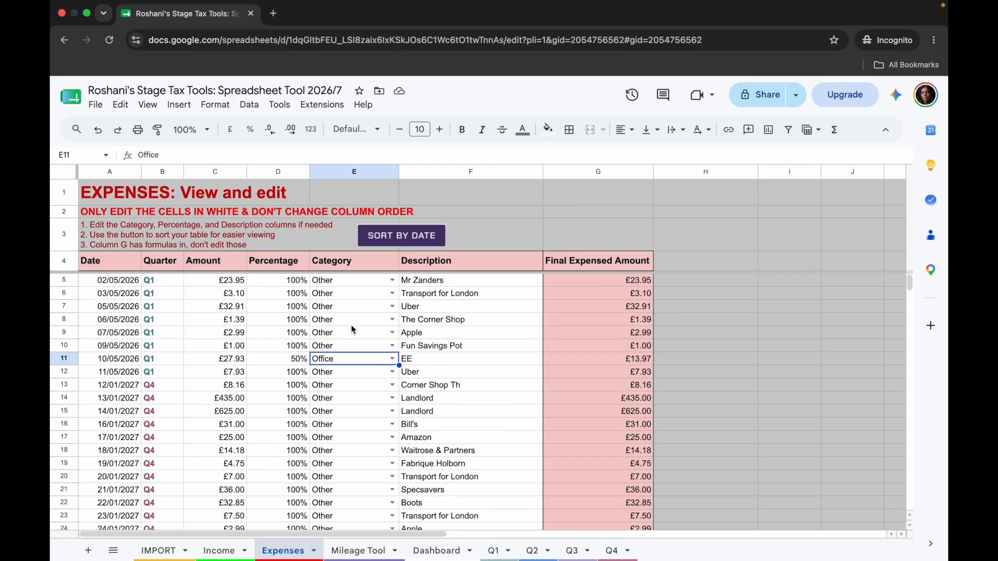
pyautogui.click(393, 295)
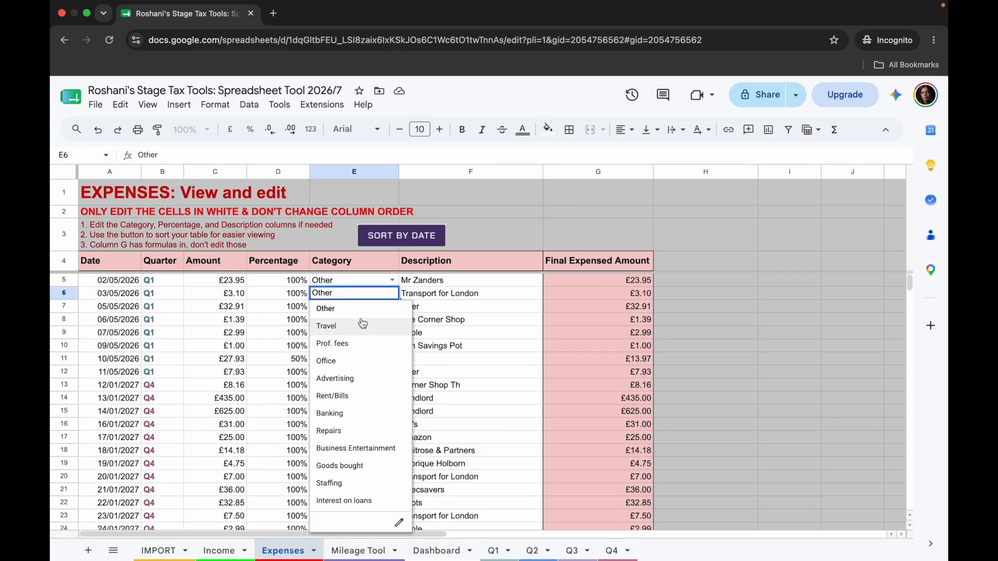
pyautogui.click(345, 324)
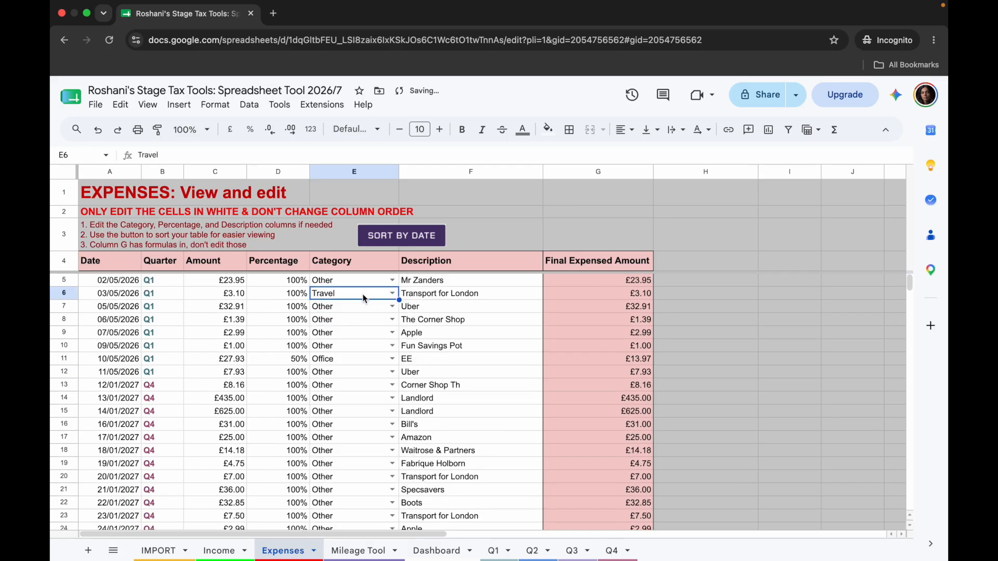
pyautogui.click(392, 306)
pyautogui.click(356, 323)
pyautogui.click(391, 307)
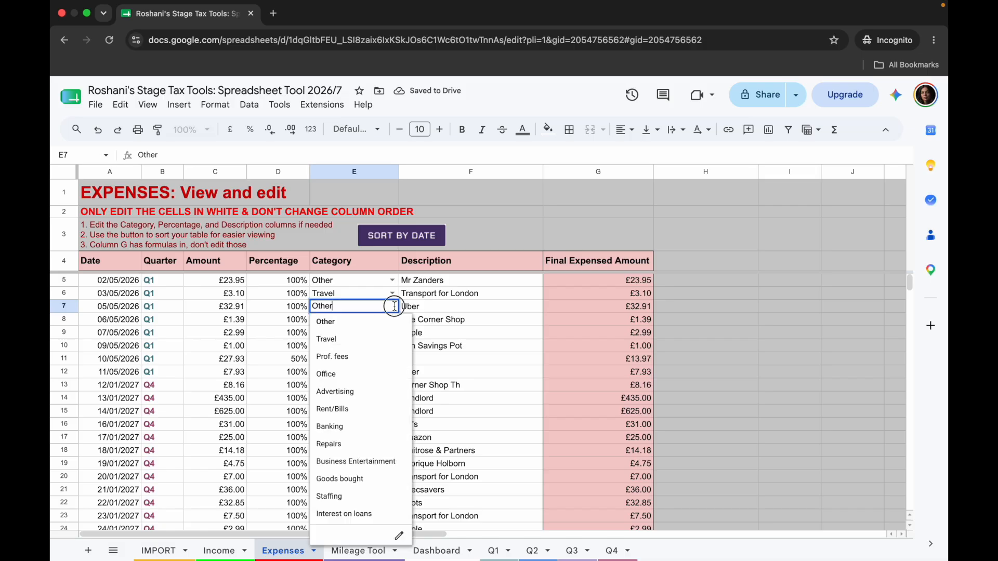
pyautogui.click(355, 341)
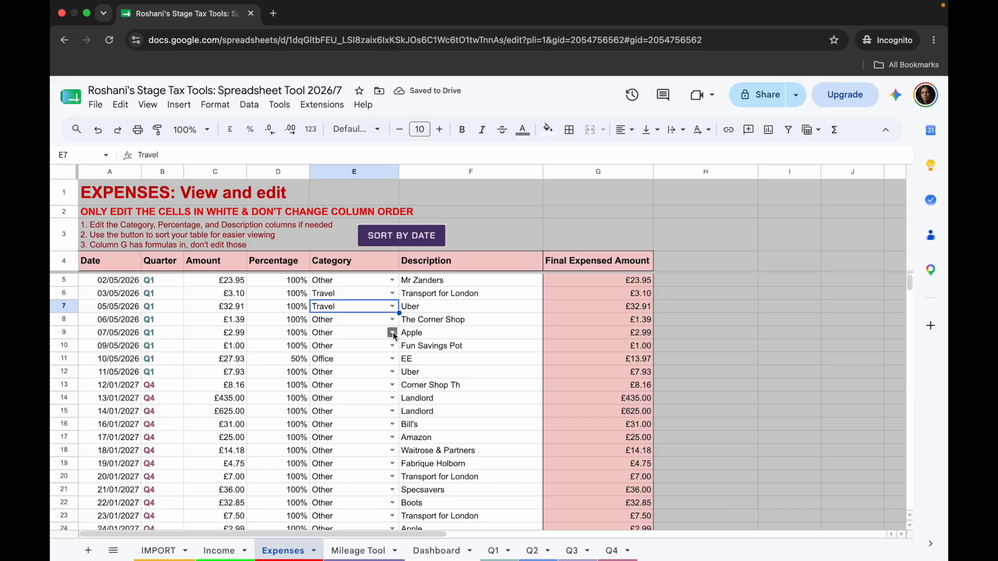
# Delete the entire row of the 09/05/2026 Fun Savings Pot transaction from the Expenses sheet
pyautogui.click(438, 349)
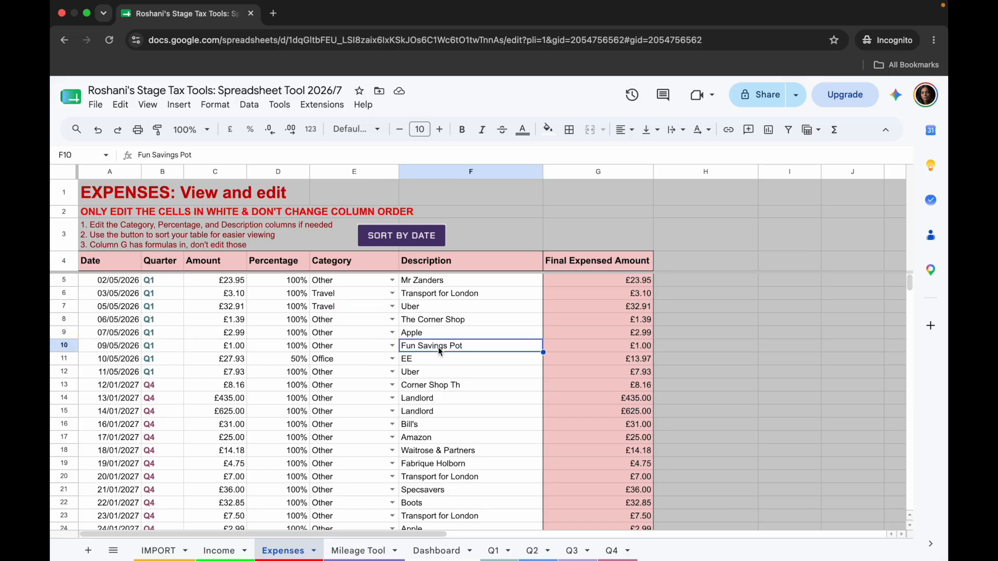
pyautogui.click(65, 346)
pyautogui.rightClick(64, 347)
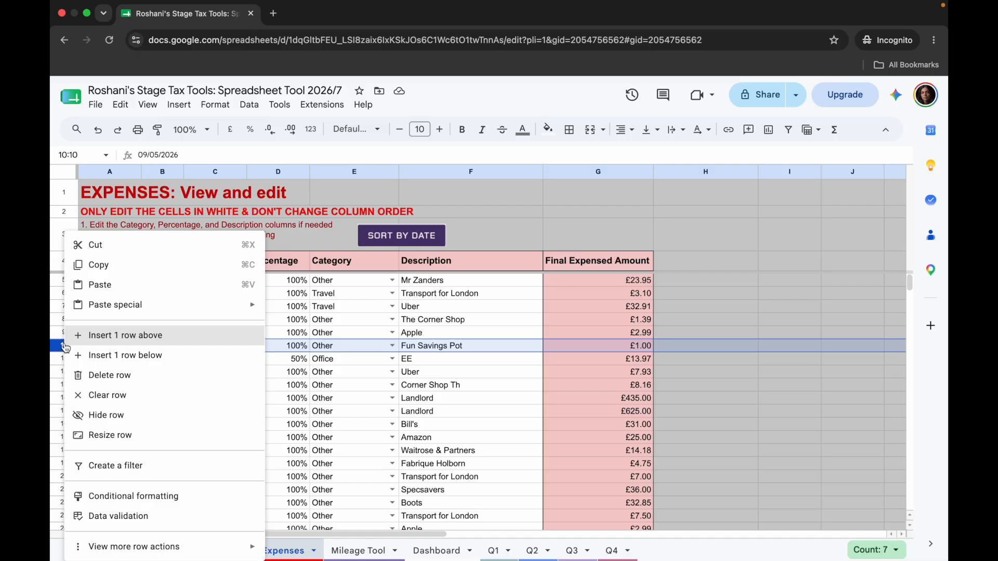
pyautogui.click(149, 379)
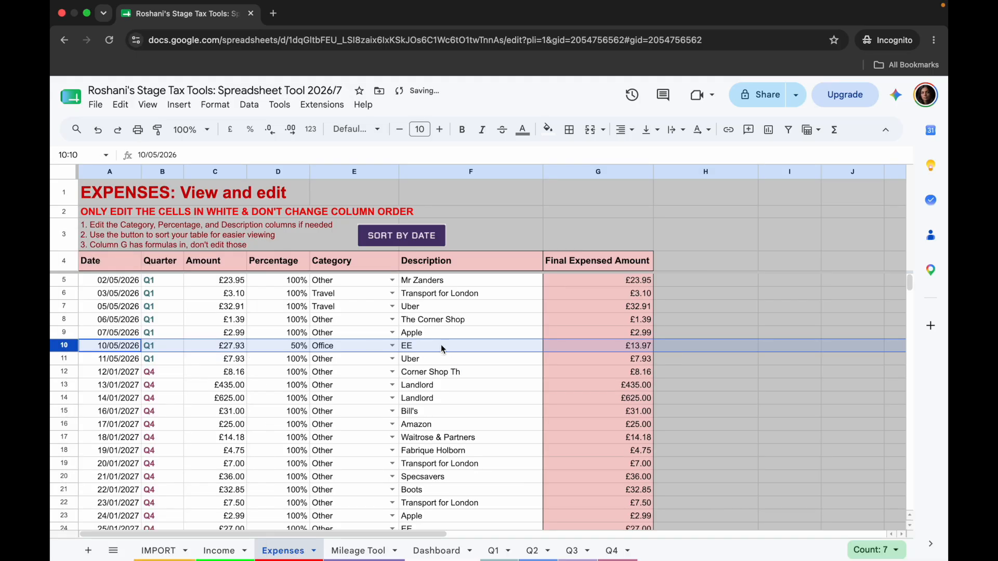
# Set the category of the 11/05/2026 Uber expense to Travel and of both Landlord expenses to Rent/Bills
pyautogui.click(393, 360)
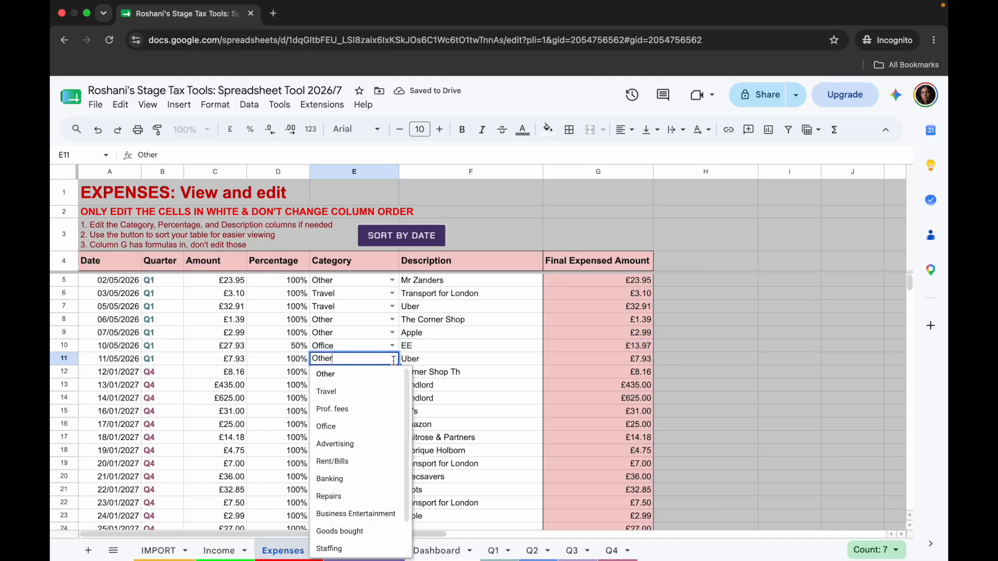
pyautogui.click(353, 393)
pyautogui.click(392, 386)
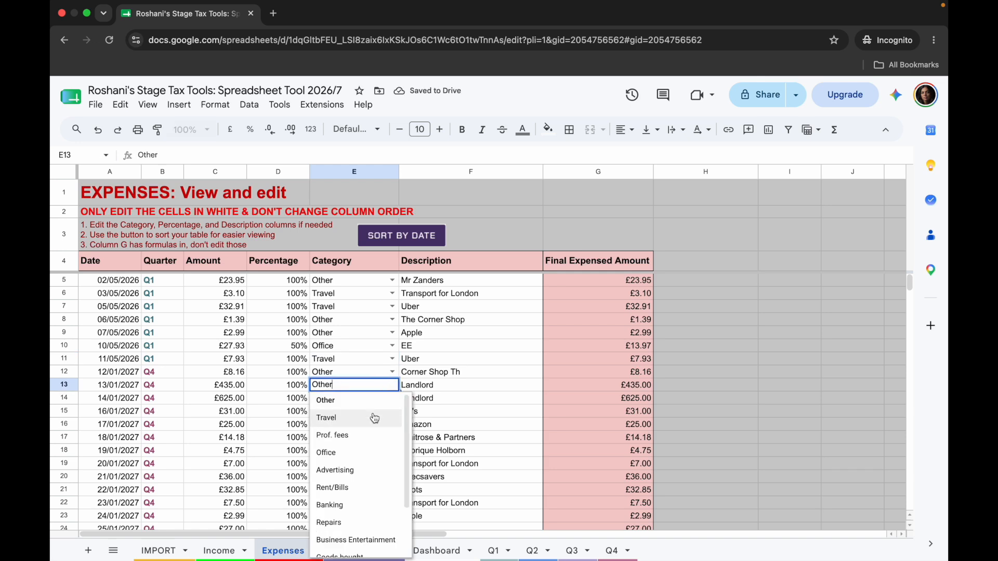
pyautogui.click(333, 488)
pyautogui.click(393, 399)
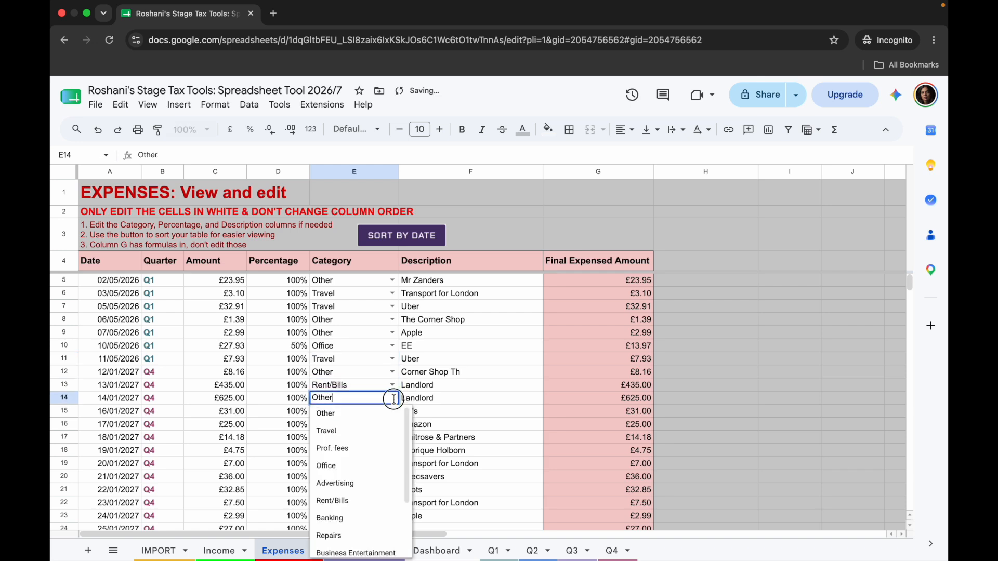
pyautogui.click(333, 501)
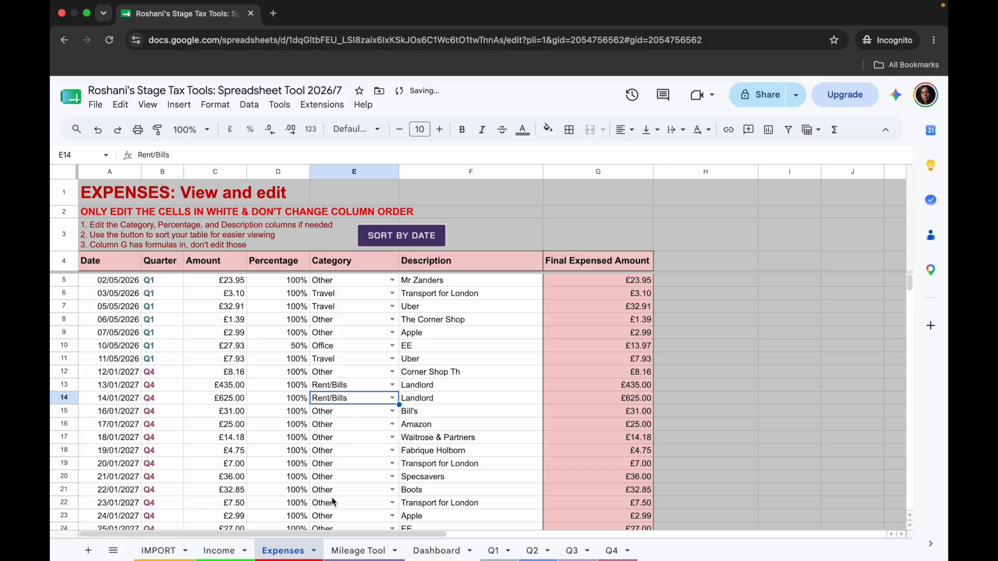
# Set the percentage of the 13/01/2027 and 14/01/2027 Landlord expenses to 13%
pyautogui.click(277, 387)
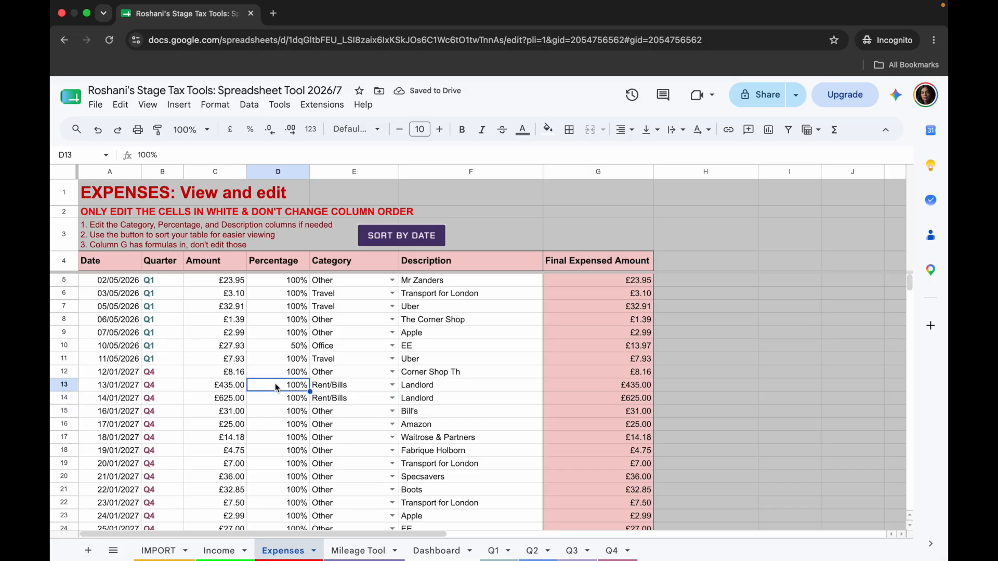
pyautogui.write('13')
pyautogui.press('Return')
pyautogui.write('13')
pyautogui.press('Return')
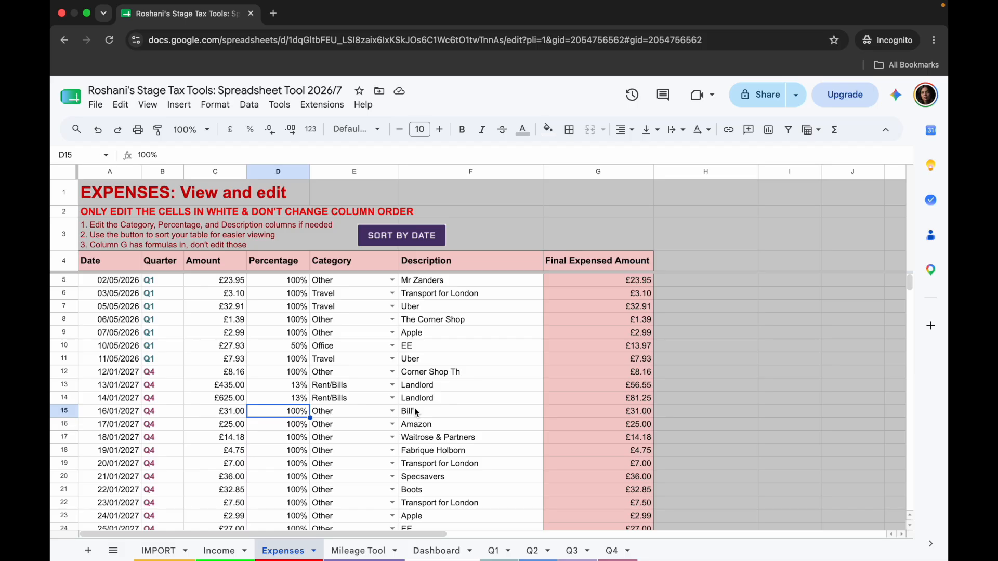
# Set the category to Travel for the Transport for London expenses of 20/01/2027, 23/01/2027 and 24/07/2026
pyautogui.scroll(-5, 416, 411)
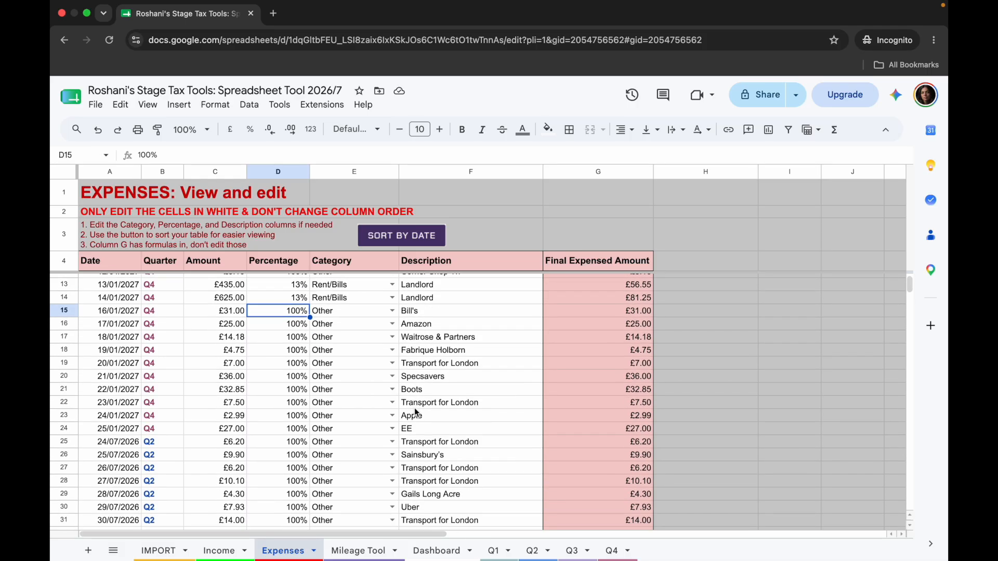
pyautogui.click(392, 363)
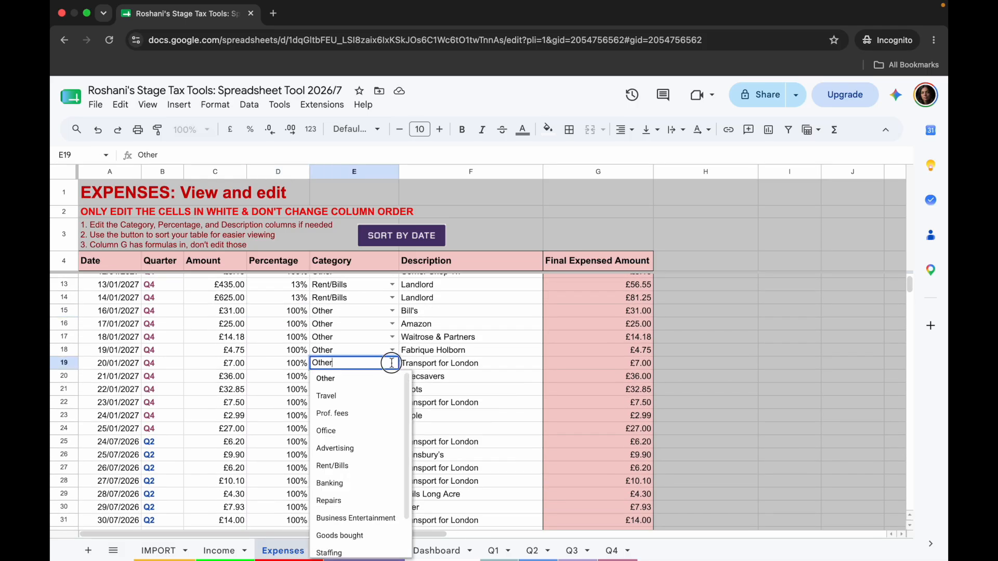
pyautogui.click(357, 398)
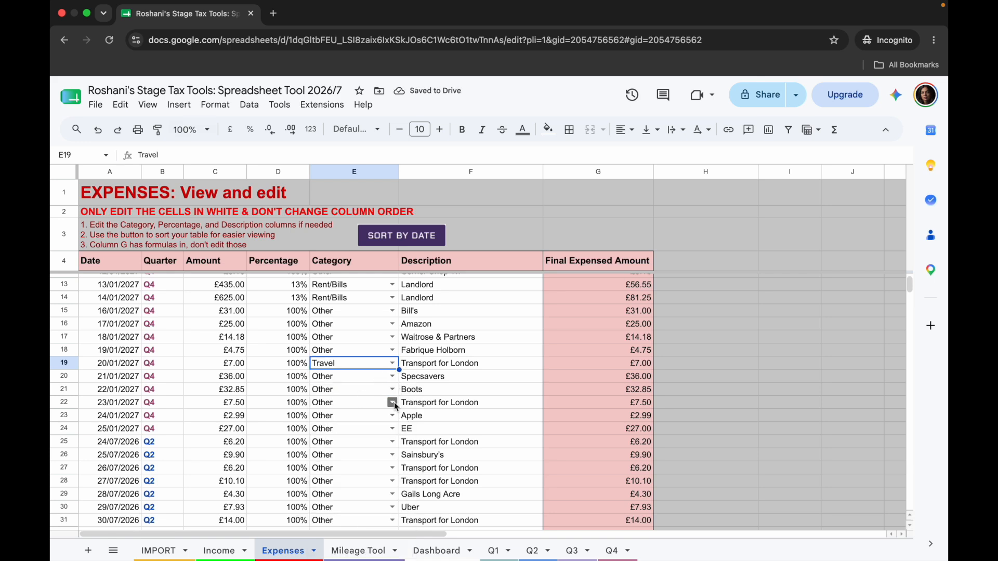
pyautogui.click(393, 403)
pyautogui.click(328, 436)
pyautogui.click(394, 442)
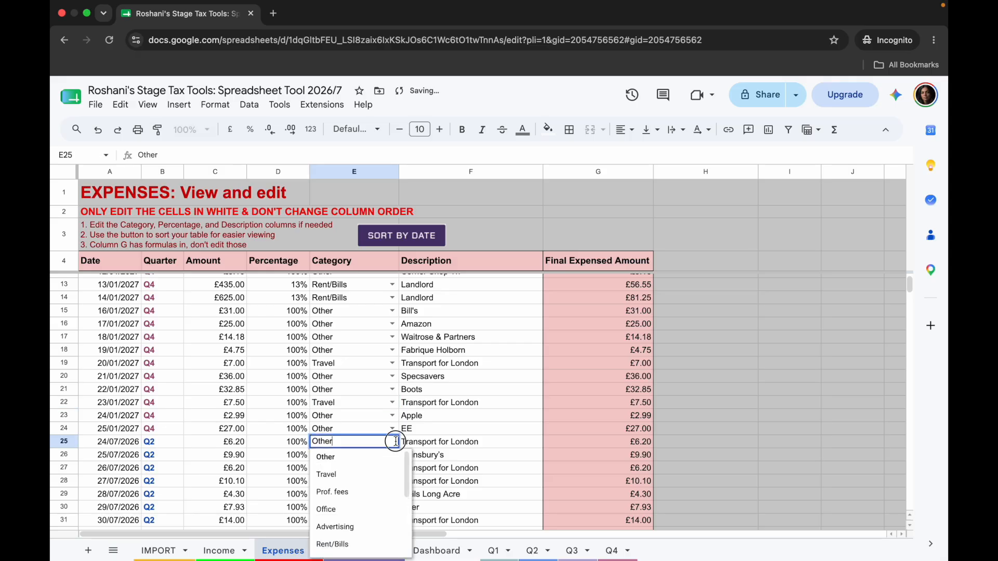
pyautogui.click(345, 474)
# Set the category to Travel for the 26/07, 27/07 and 30/07/2026 Transport for London expenses and the 29/07/2026 Uber expense
pyautogui.scroll(-5, 344, 473)
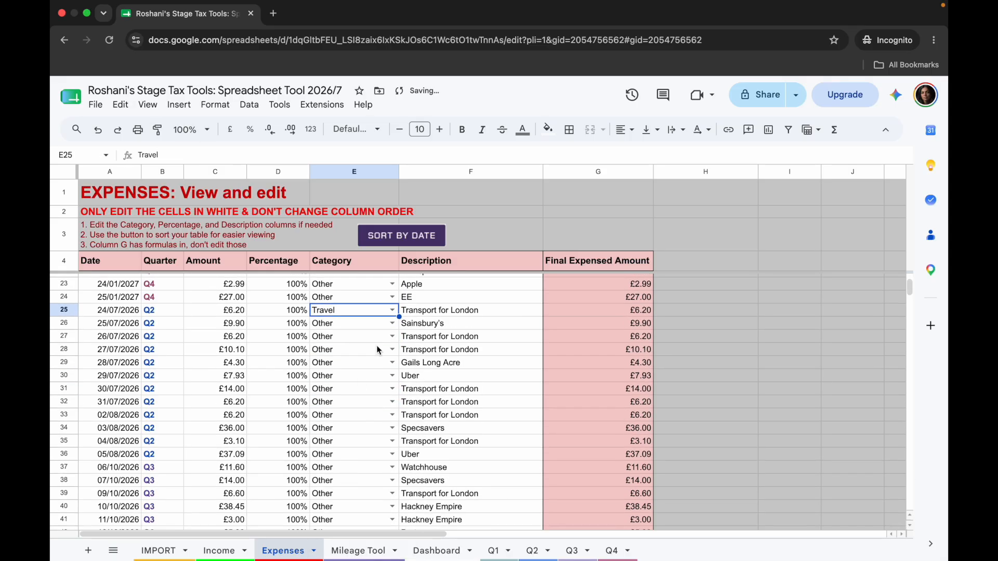
pyautogui.click(393, 336)
pyautogui.click(357, 370)
pyautogui.click(392, 350)
pyautogui.click(351, 382)
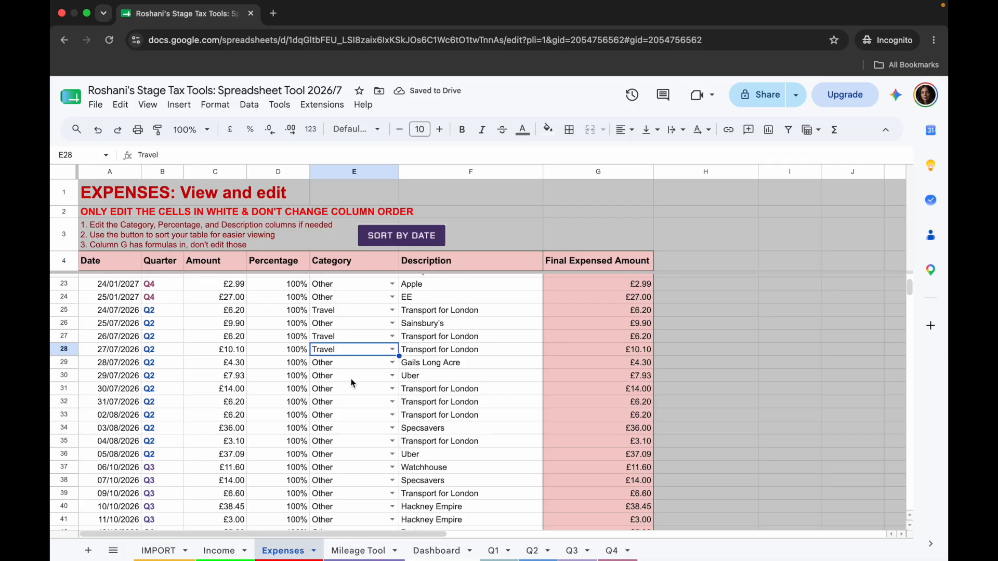
pyautogui.click(392, 374)
pyautogui.click(348, 408)
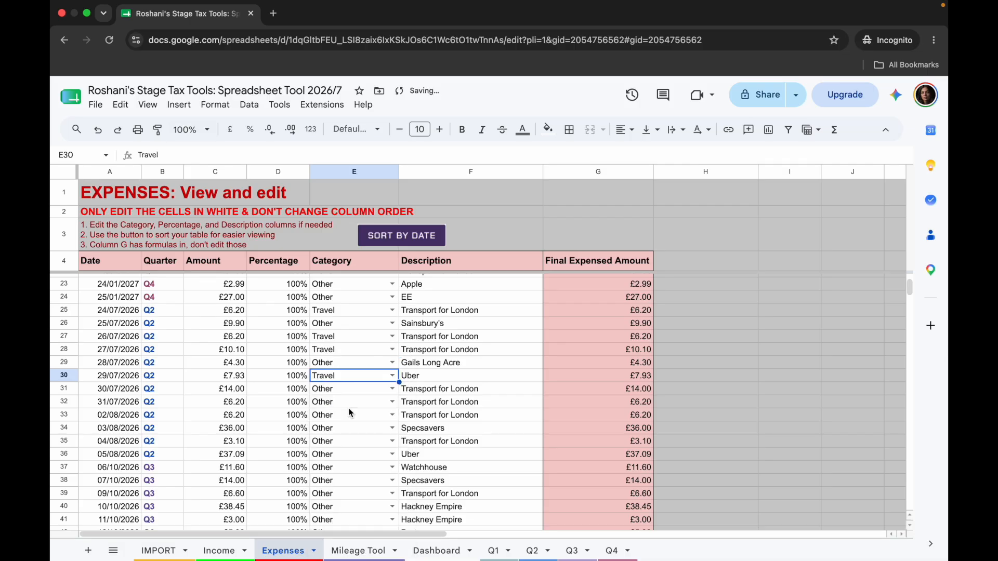
pyautogui.click(392, 388)
pyautogui.click(362, 420)
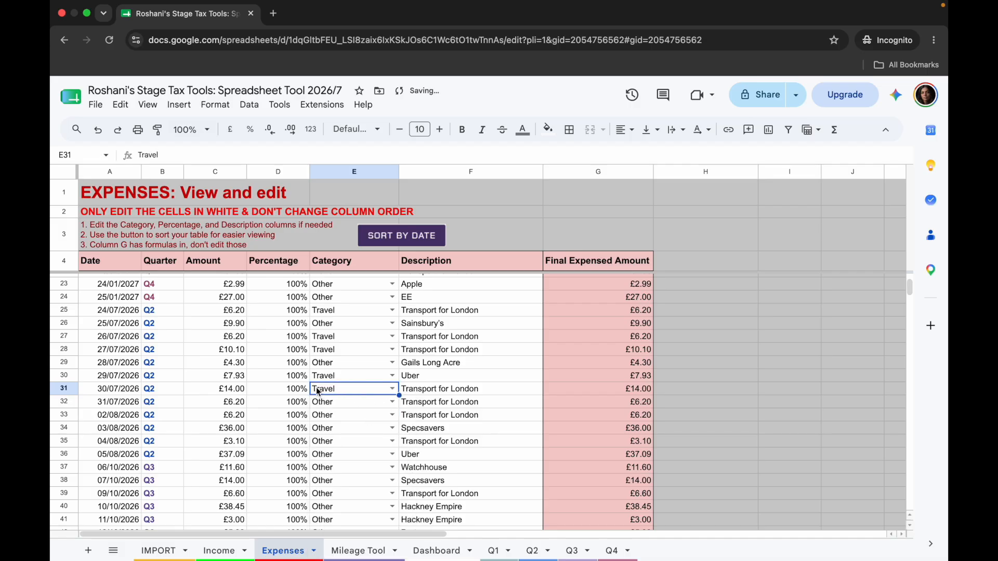
# Copy the Travel category from the 30/07/2026 expense to the 31/07, 02/08 and 04/08/2026 Transport for London expenses
pyautogui.press('super+c')
pyautogui.click(347, 402)
pyautogui.press('super+v')
pyautogui.click(348, 416)
pyautogui.press('super+v')
pyautogui.scroll(-3, 348, 419)
pyautogui.click(359, 366)
pyautogui.press('super+v')
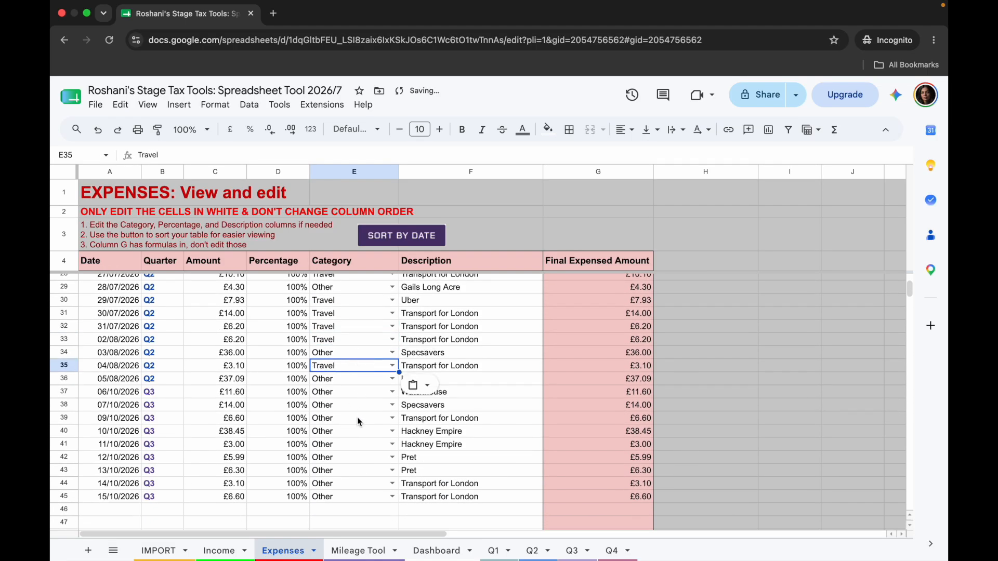
# Paste the copied Travel category into the 14/10, 15/10 and 09/10/2026 Transport for London expenses
pyautogui.click(357, 484)
pyautogui.press('super+v')
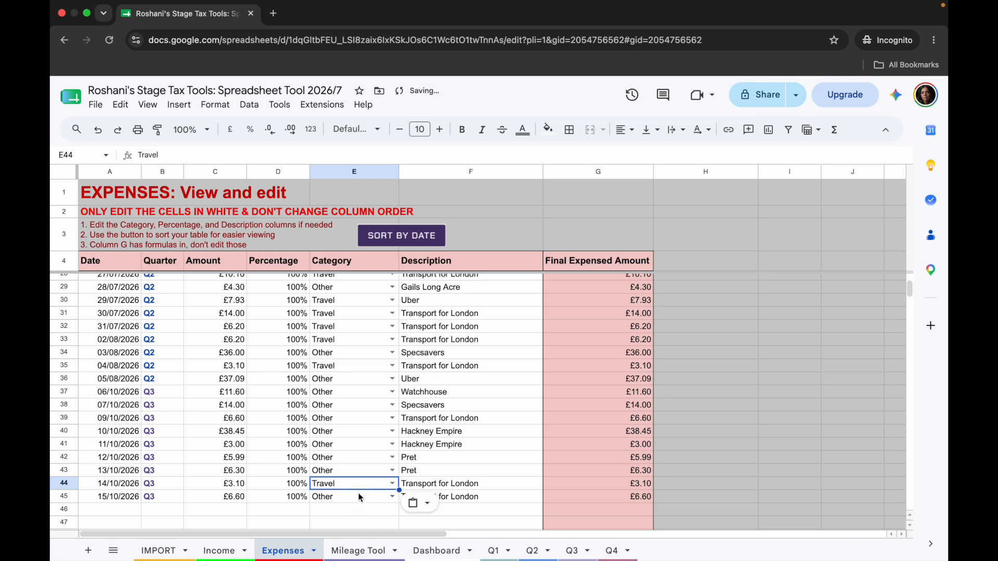
pyautogui.click(358, 496)
pyautogui.press('super+v')
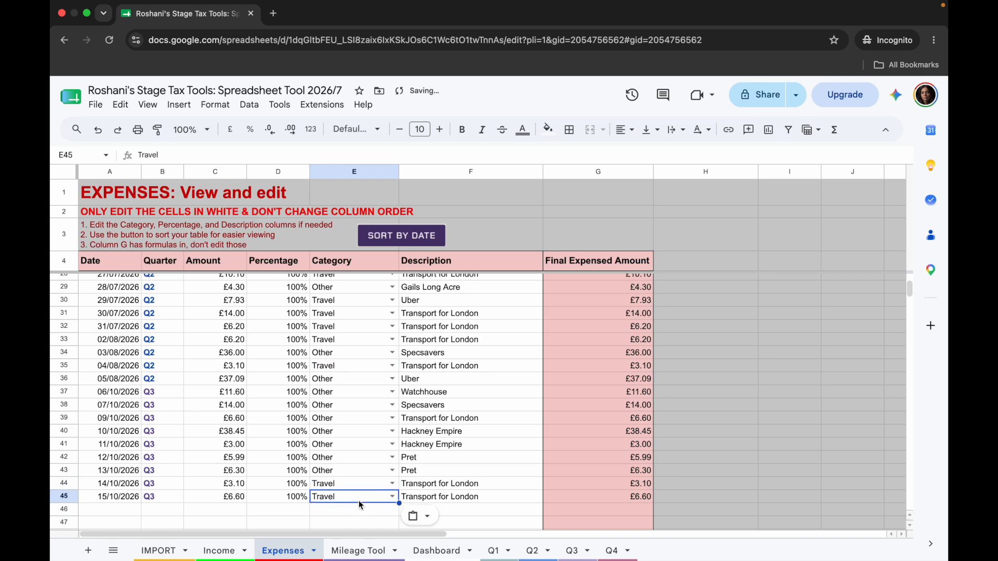
pyautogui.click(349, 385)
pyautogui.click(362, 420)
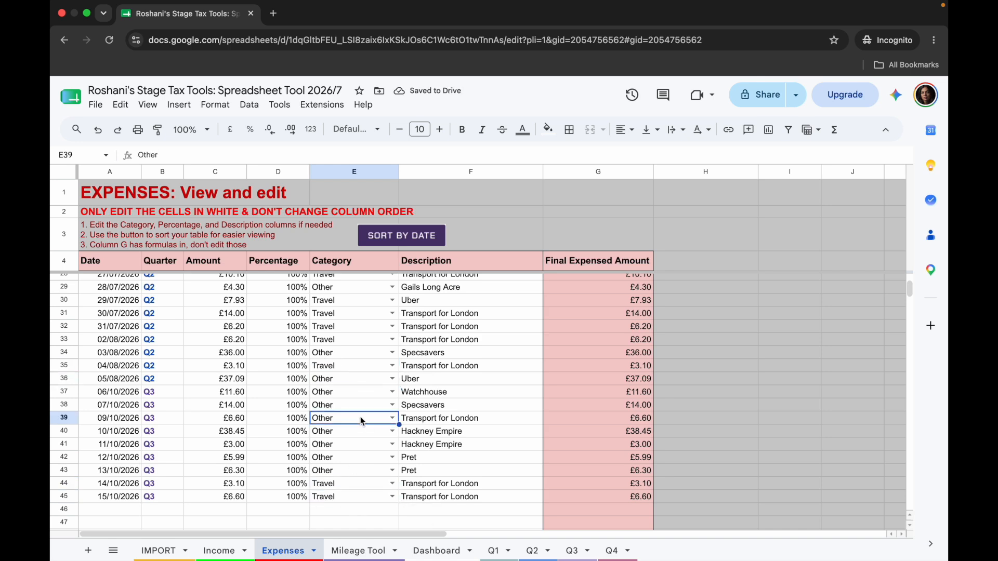
pyautogui.press('super+v')
pyautogui.click(362, 393)
# Set the percentage of the 25/01/2027 EE expense to 50%
pyautogui.scroll(4, 362, 394)
pyautogui.scroll(8, 362, 394)
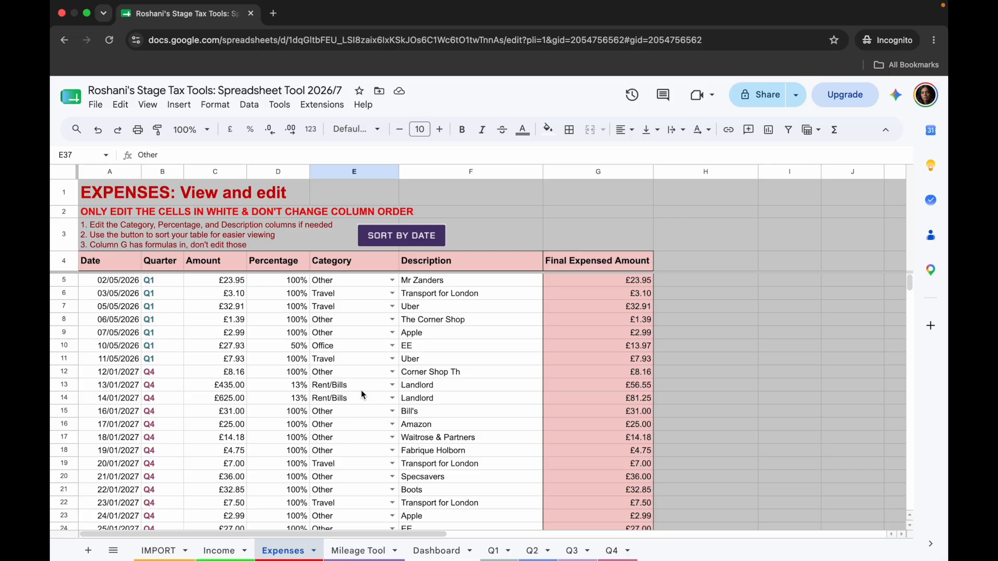
pyautogui.scroll(-5, 362, 396)
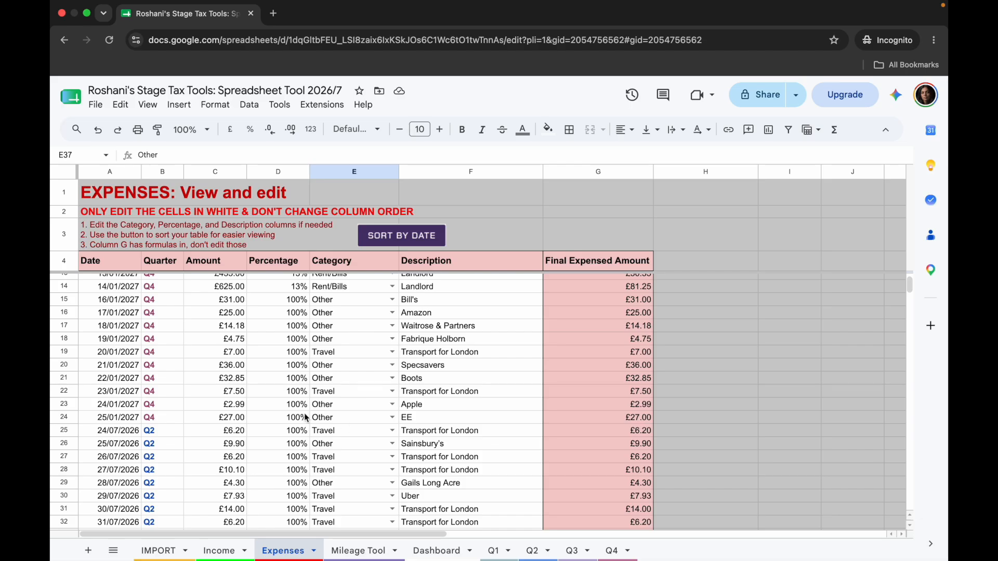
pyautogui.click(290, 418)
pyautogui.write('50')
pyautogui.press('Return')
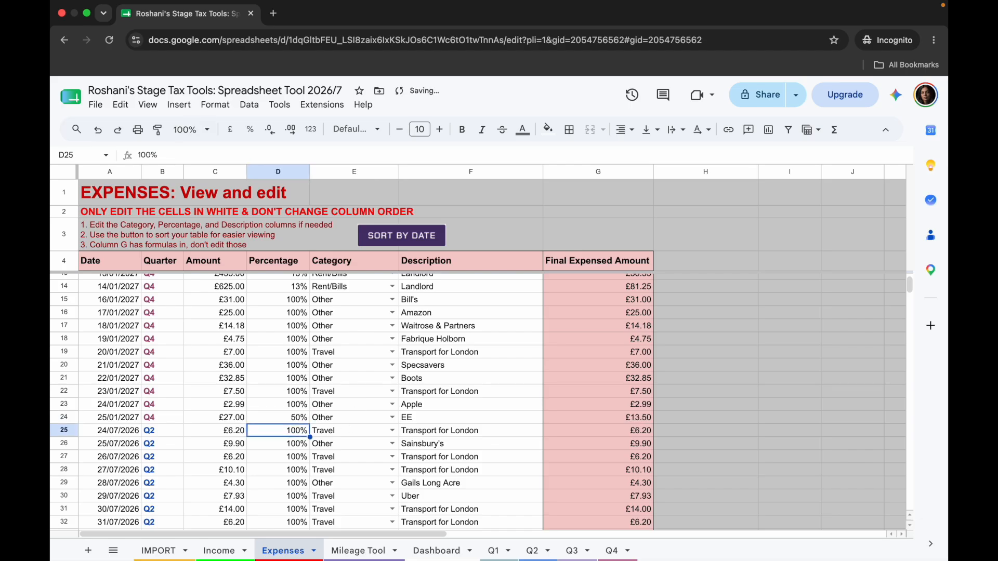
# Examine the order of the dates and quarters from the first to the last expense
pyautogui.scroll(5, 297, 364)
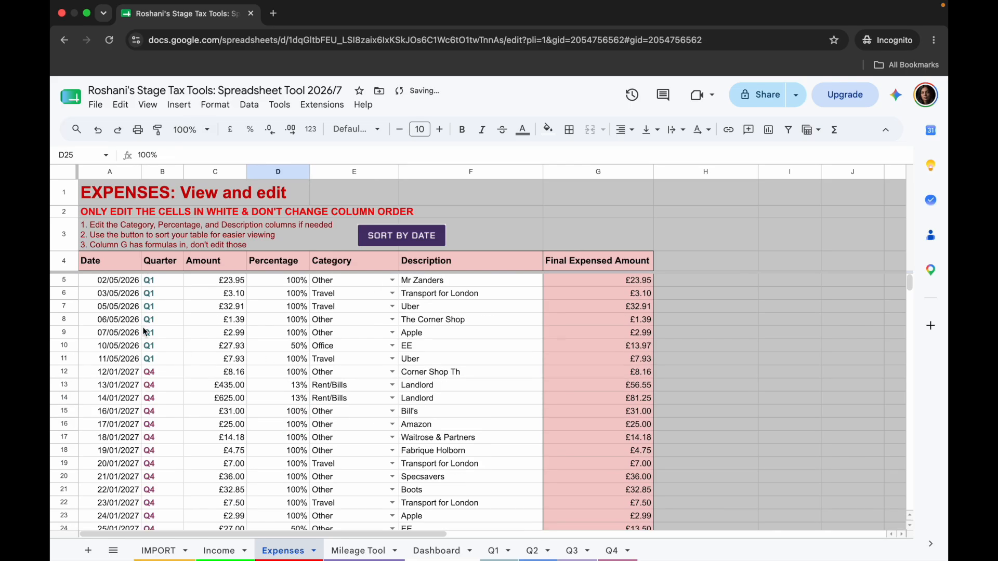
pyautogui.click(114, 280)
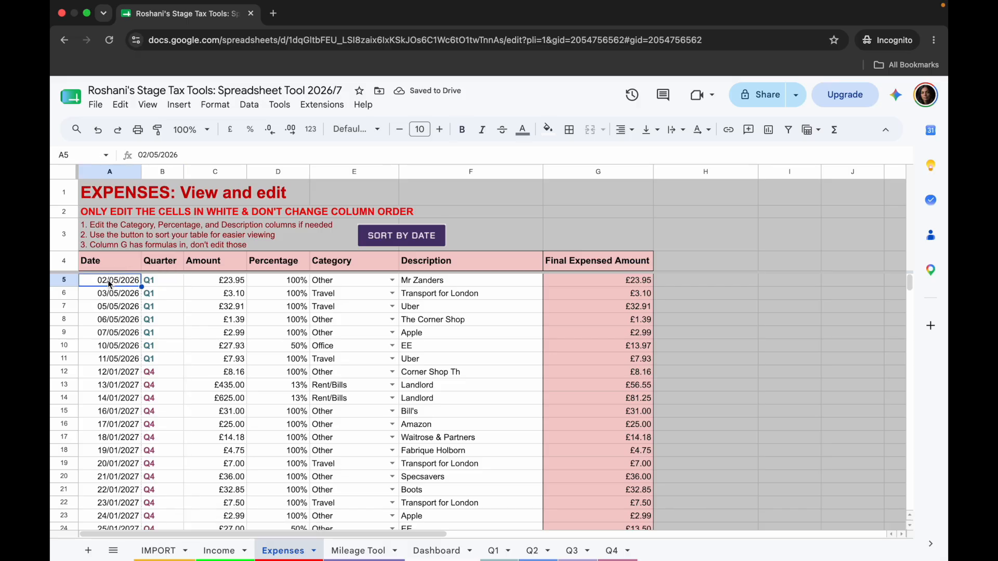
pyautogui.click(111, 374)
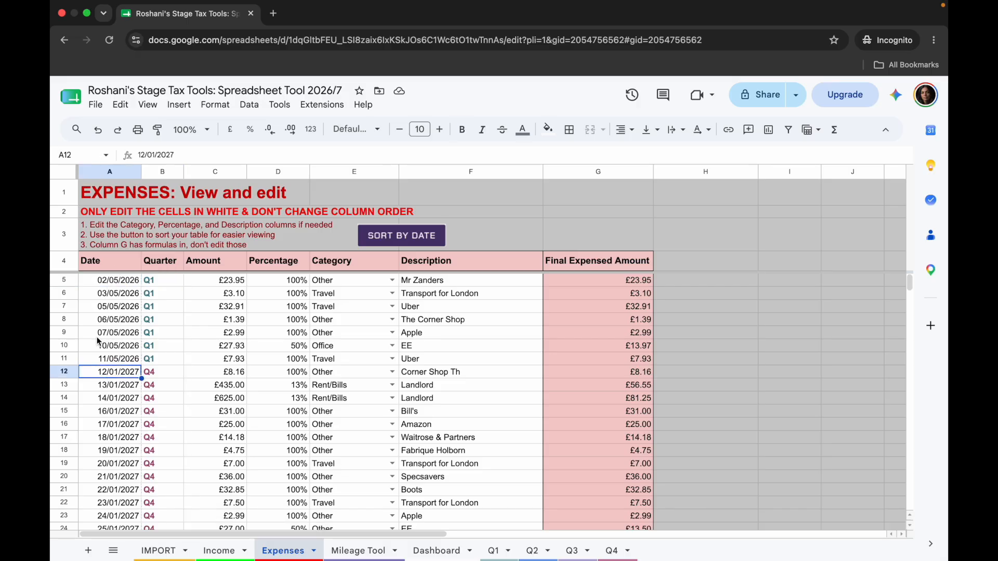
pyautogui.scroll(-4, 97, 342)
pyautogui.scroll(-2, 98, 341)
pyautogui.scroll(7, 97, 342)
pyautogui.scroll(-6, 170, 348)
pyautogui.scroll(-4, 170, 352)
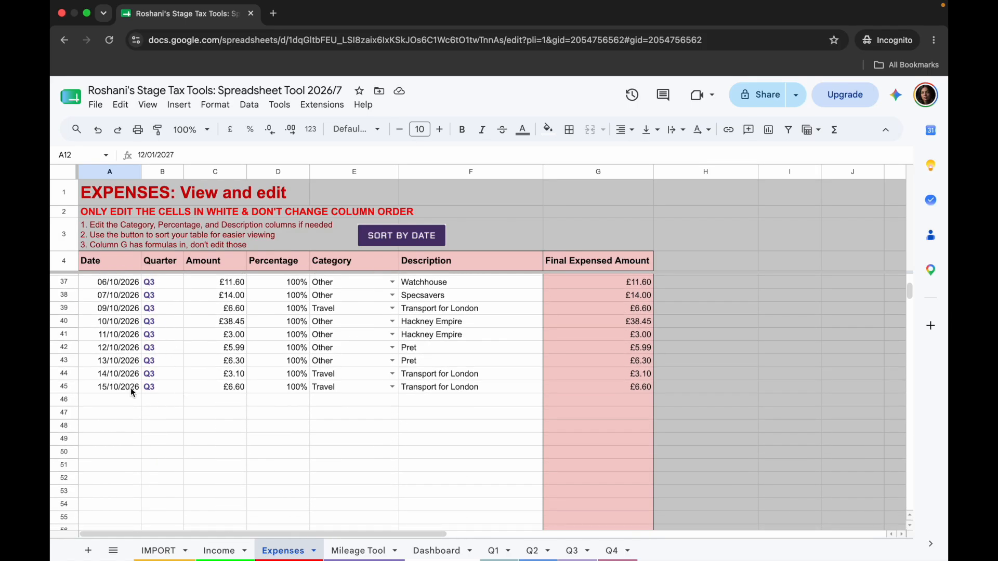
pyautogui.scroll(10, 164, 358)
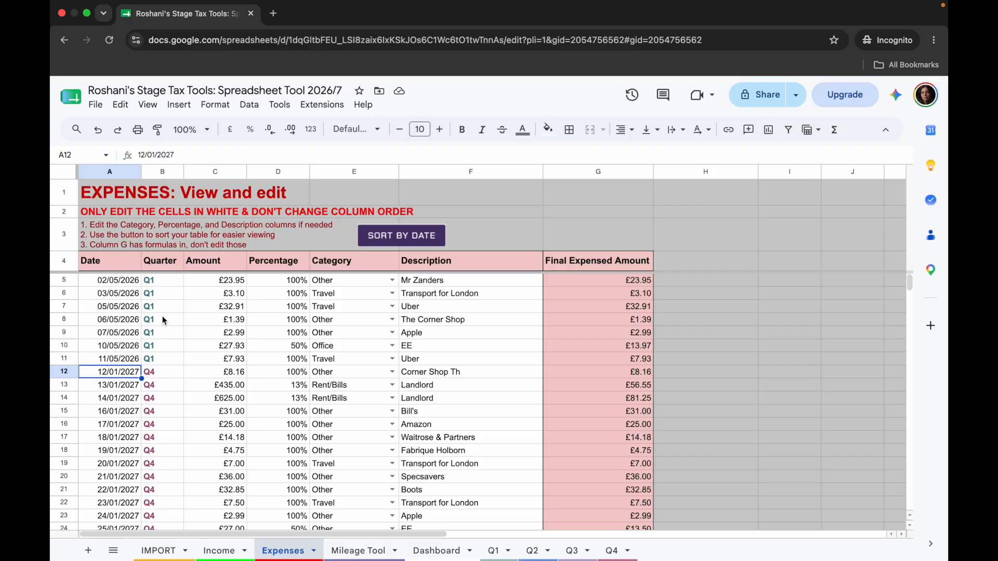
# Sort the Expenses table by date and review the reordered rows through to the last one
pyautogui.click(406, 238)
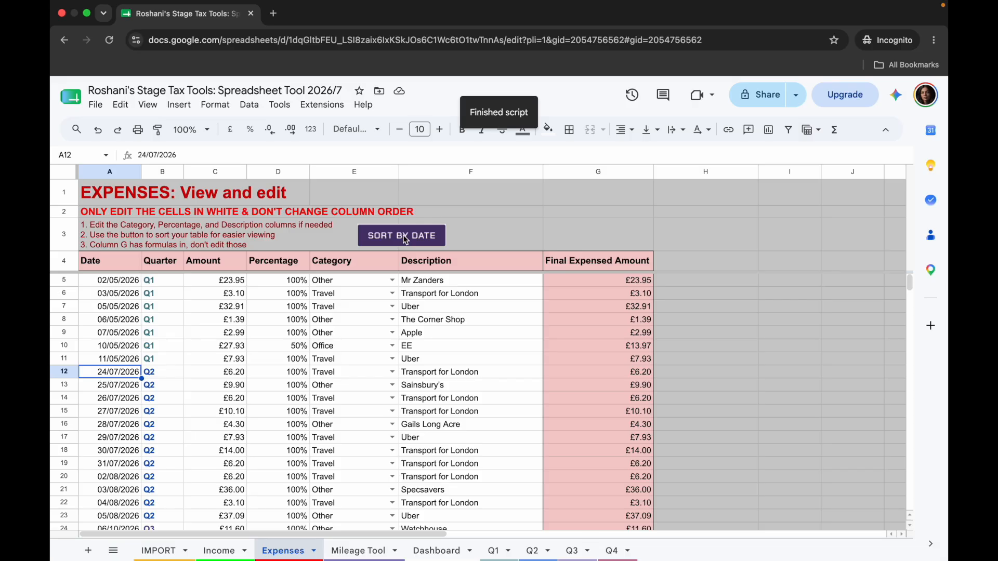
pyautogui.scroll(-7, 216, 343)
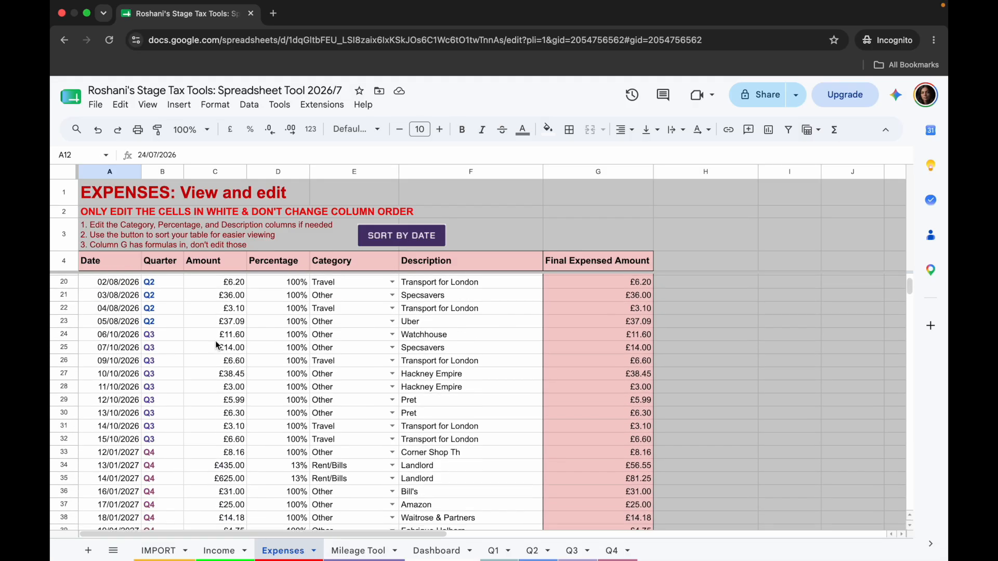
pyautogui.scroll(-2, 215, 345)
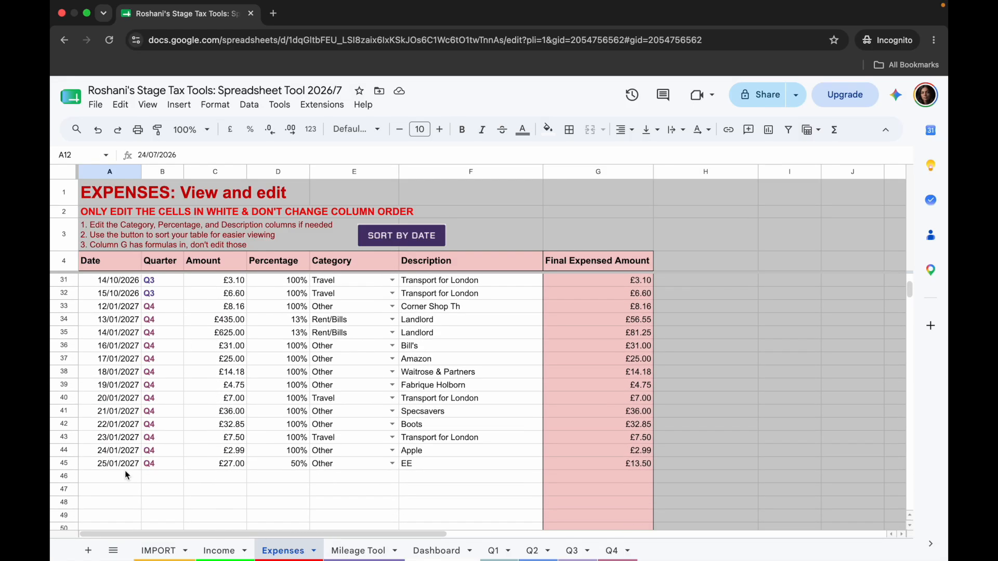
pyautogui.scroll(9, 131, 410)
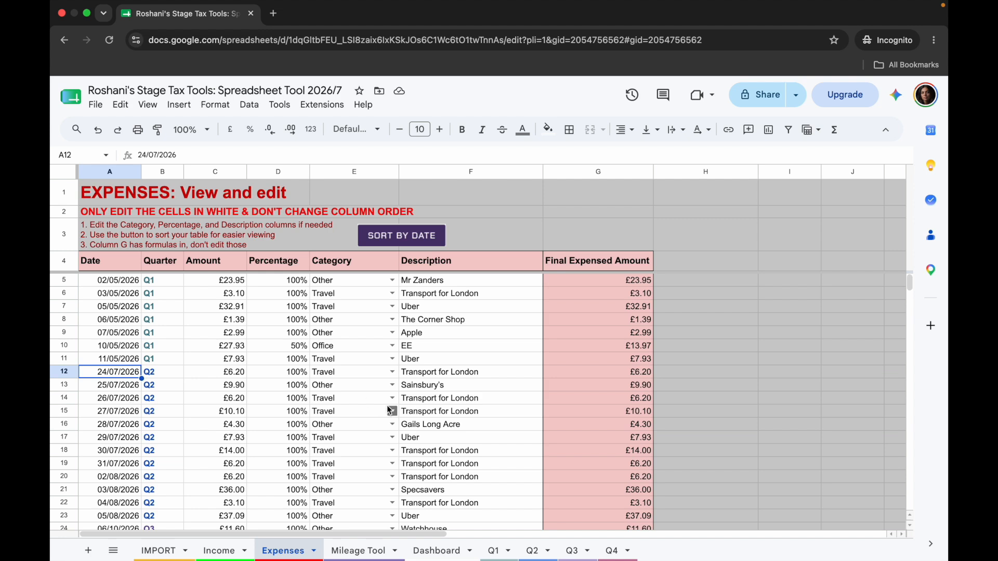
pyautogui.scroll(-1, 150, 363)
pyautogui.scroll(-6, 150, 362)
pyautogui.scroll(-2, 150, 362)
pyautogui.scroll(9, 150, 362)
# Inspect the EmployEE Pension and EmployER Pension columns on the Income sheet
pyautogui.click(218, 552)
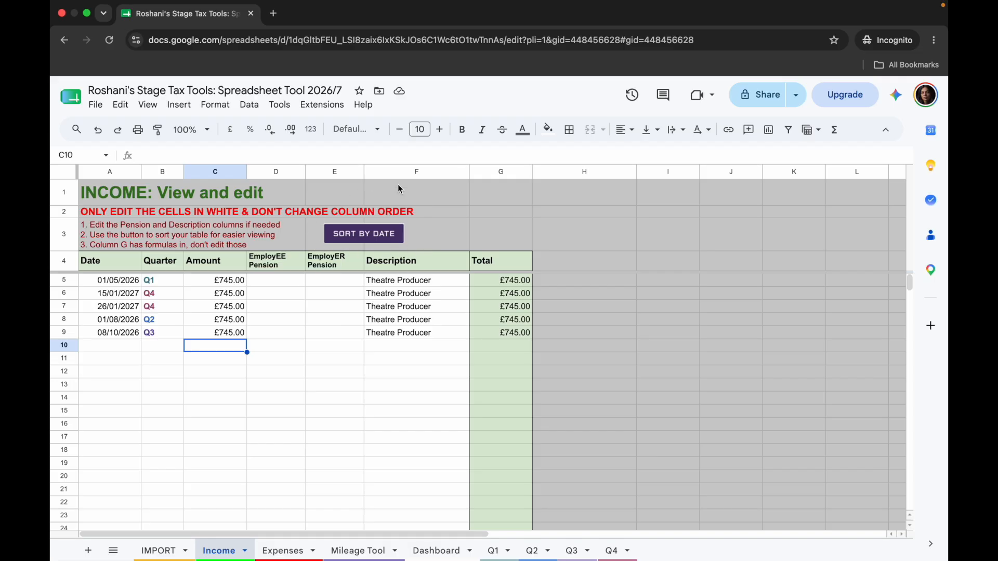
pyautogui.moveTo(266, 264); pyautogui.dragTo(329, 264)
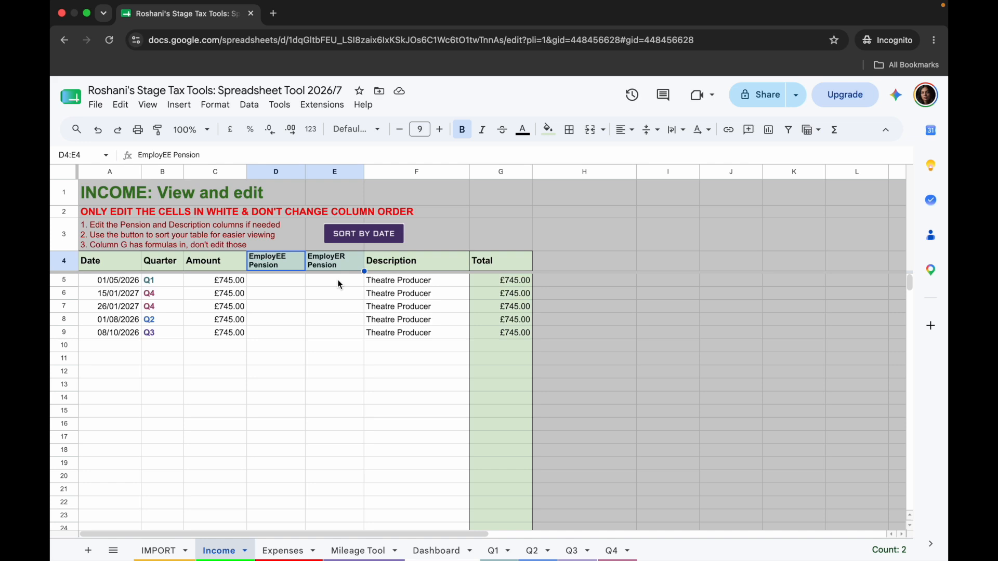
pyautogui.click(274, 279)
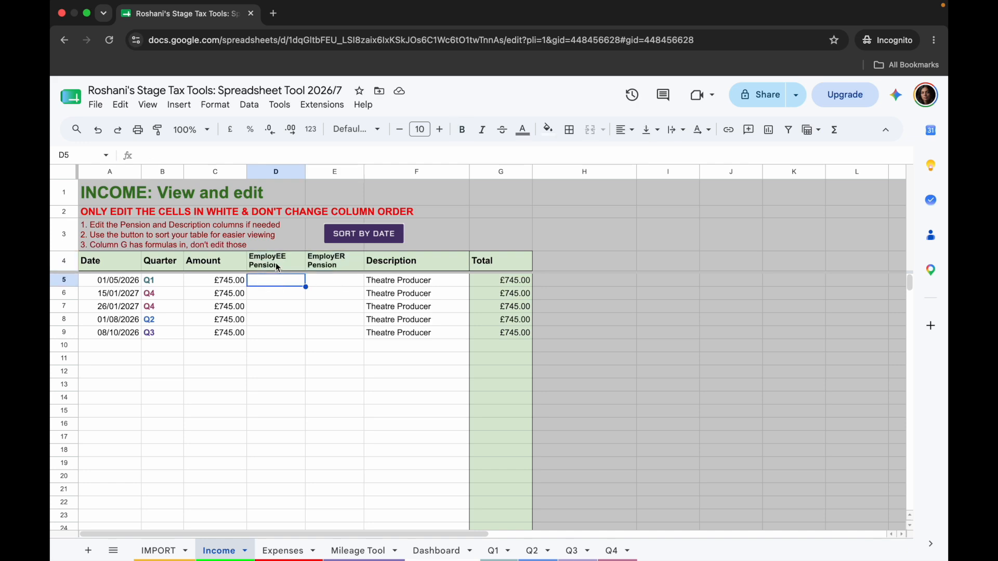
pyautogui.click(276, 263)
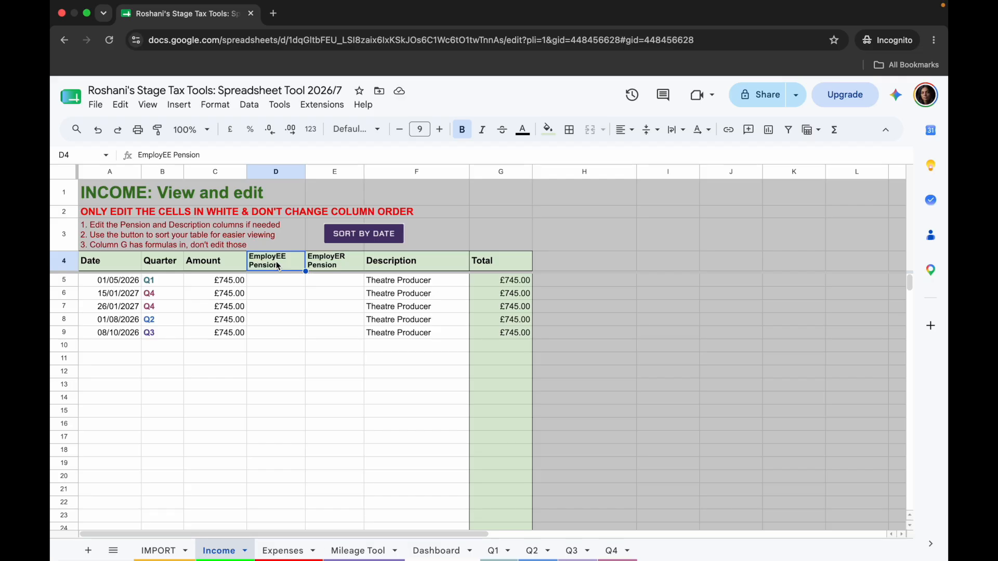
pyautogui.click(341, 266)
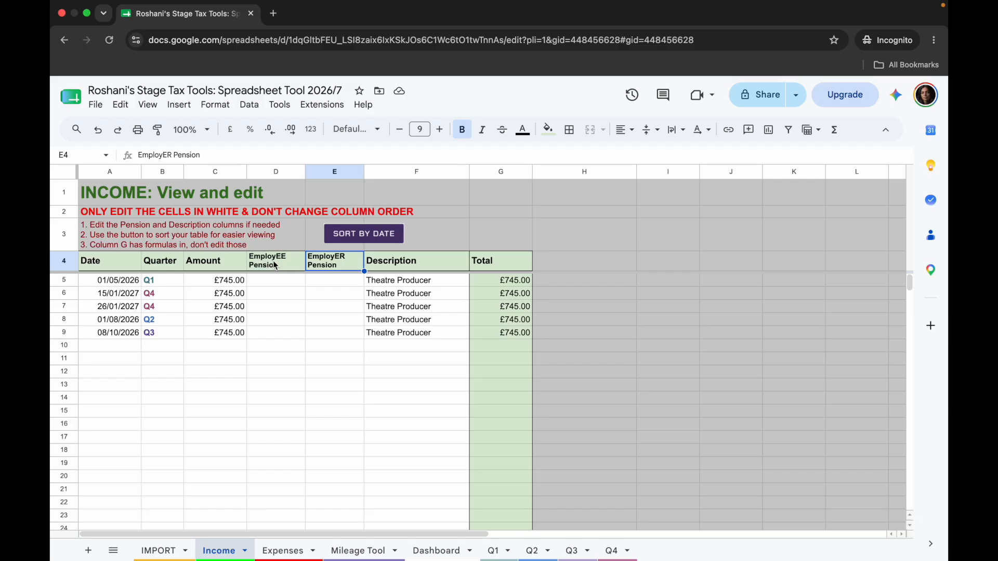
# Enter an EmployEE Pension of £23 and an EmployER Pension of £30 for the 01/05/2026 income row
pyautogui.click(216, 263)
pyautogui.click(219, 286)
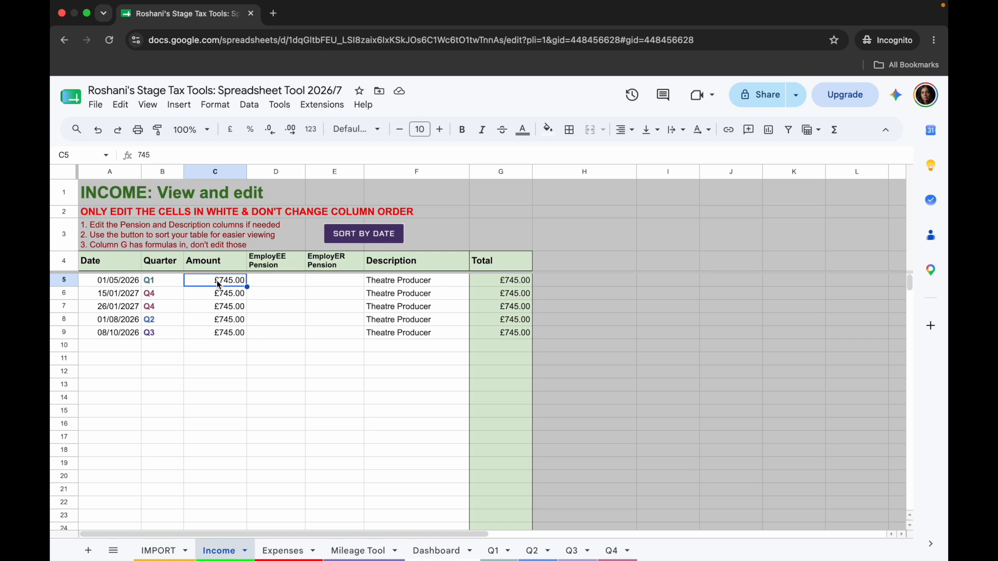
pyautogui.click(277, 284)
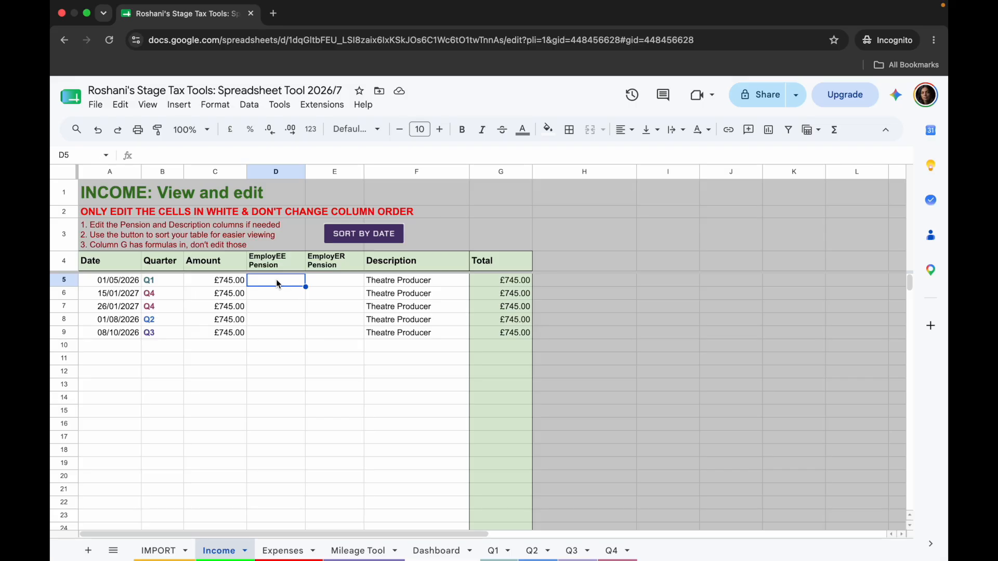
pyautogui.click(338, 283)
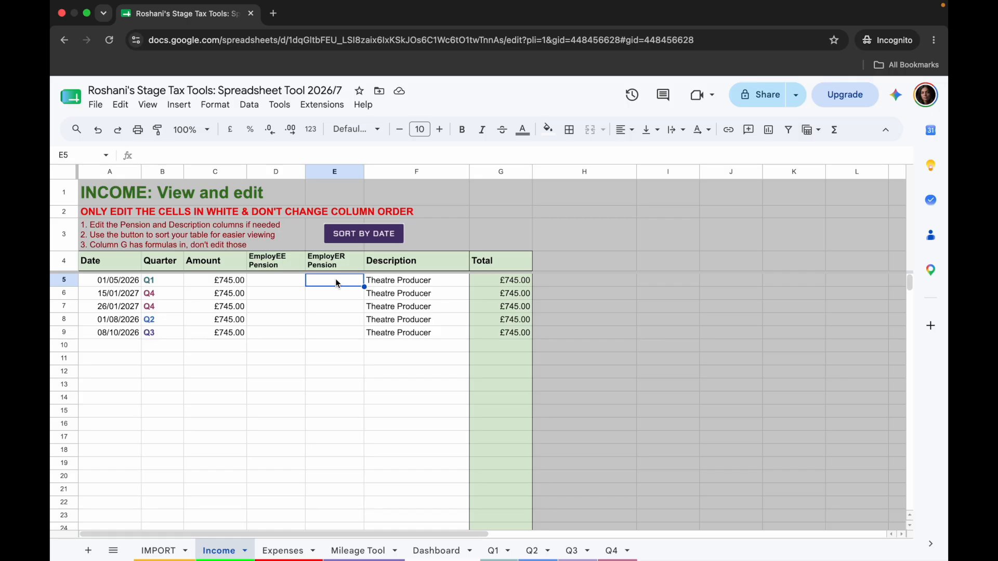
pyautogui.press('Left')
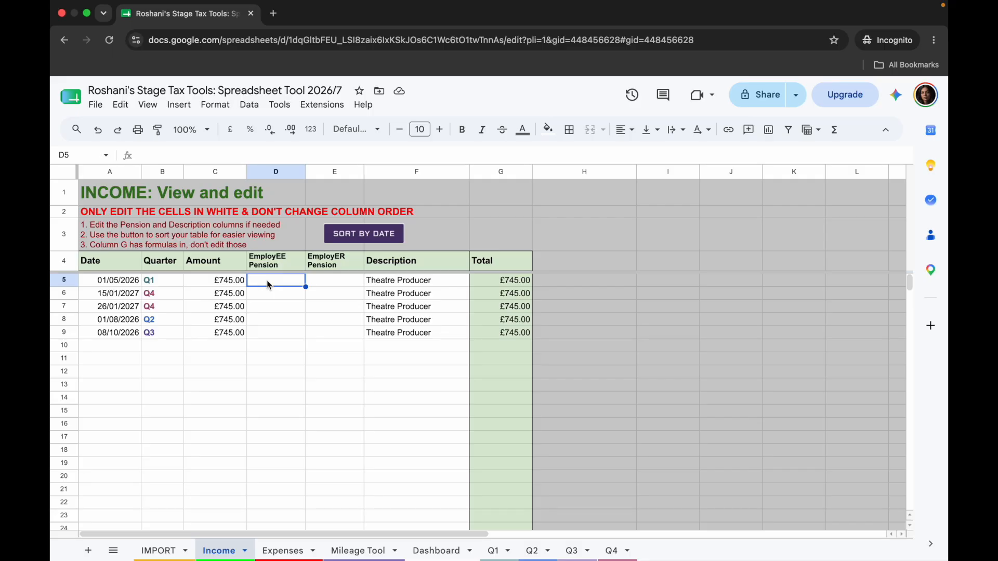
pyautogui.write('23')
pyautogui.press('Tab')
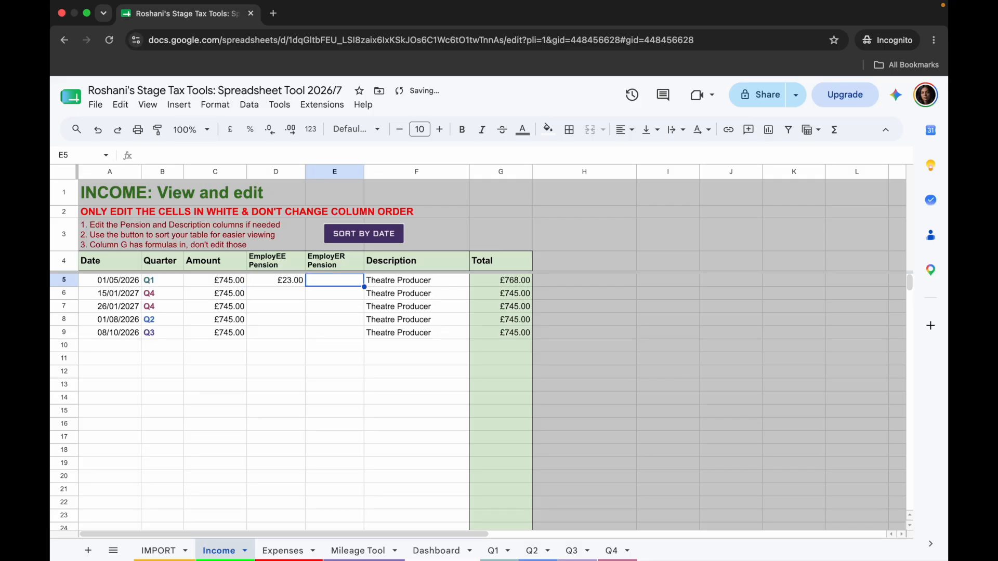
pyautogui.write('30')
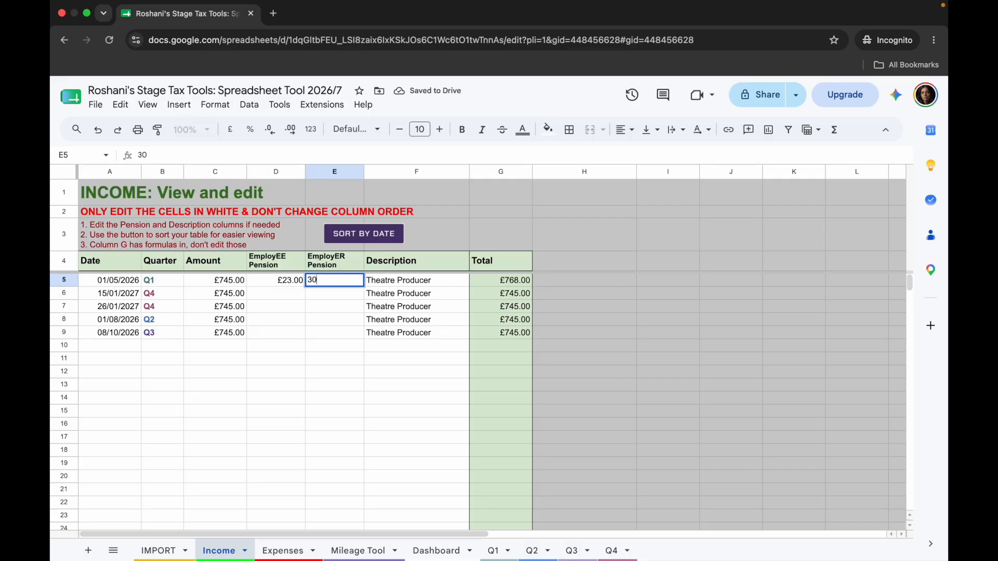
pyautogui.press('Return')
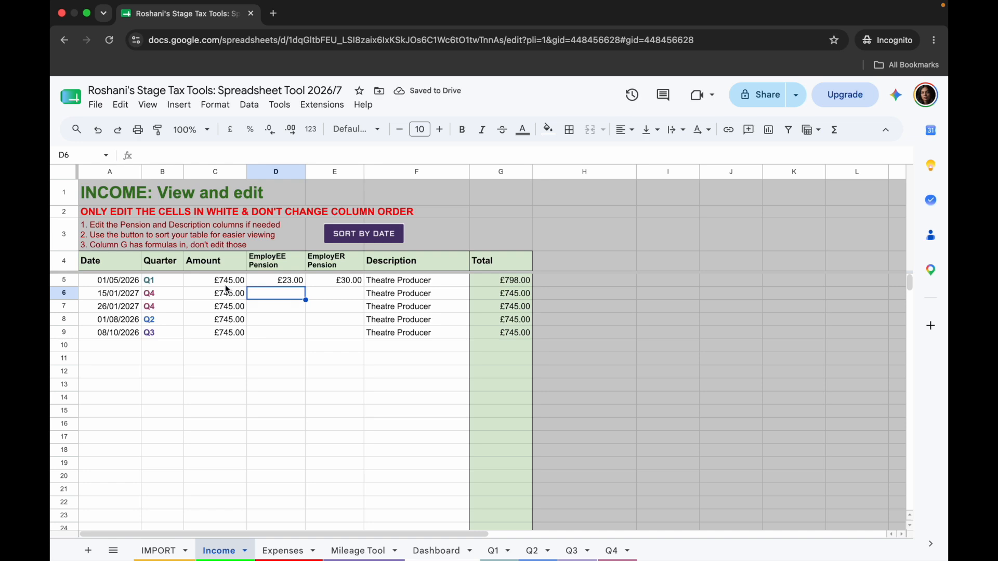
# Set both the EmployEE and EmployER Pension to 0 for the 26/01/2027 income row
pyautogui.moveTo(260, 298); pyautogui.dragTo(345, 339)
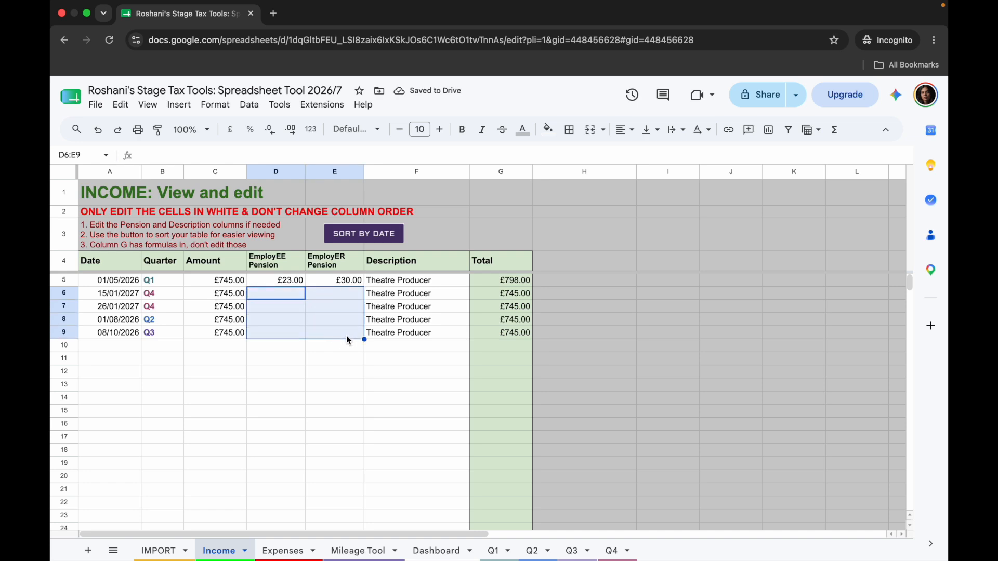
pyautogui.click(277, 299)
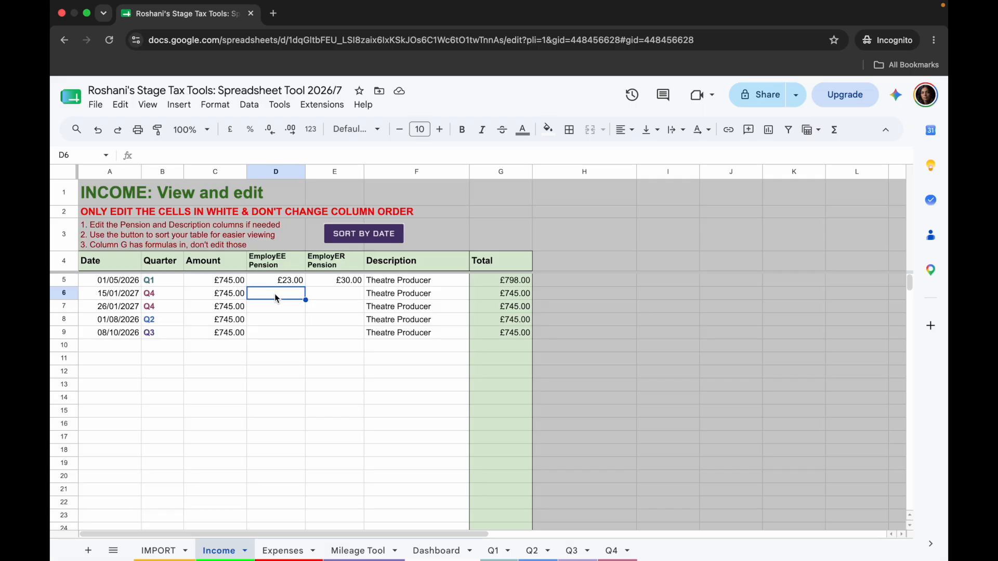
pyautogui.click(283, 312)
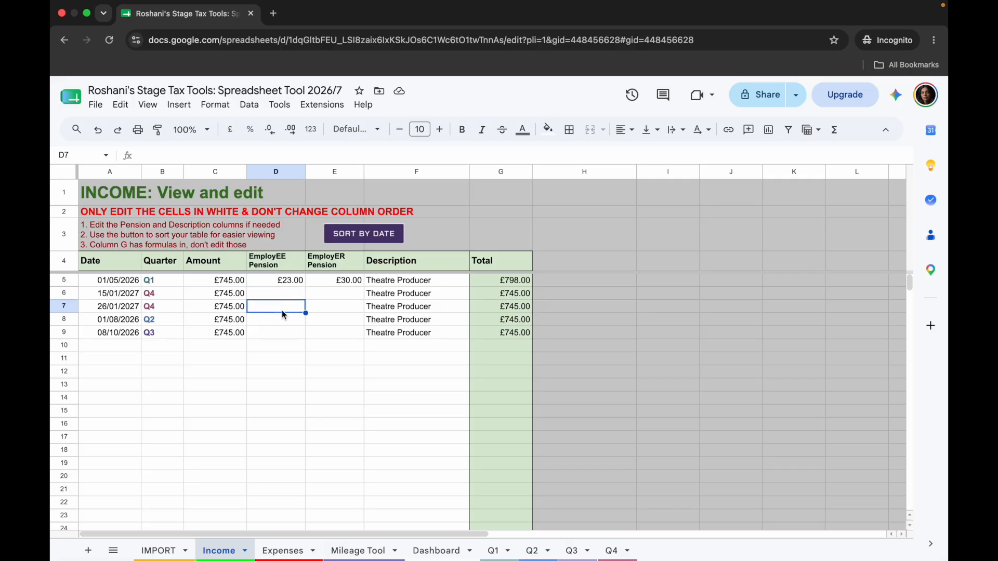
pyautogui.write('0')
pyautogui.press('Tab')
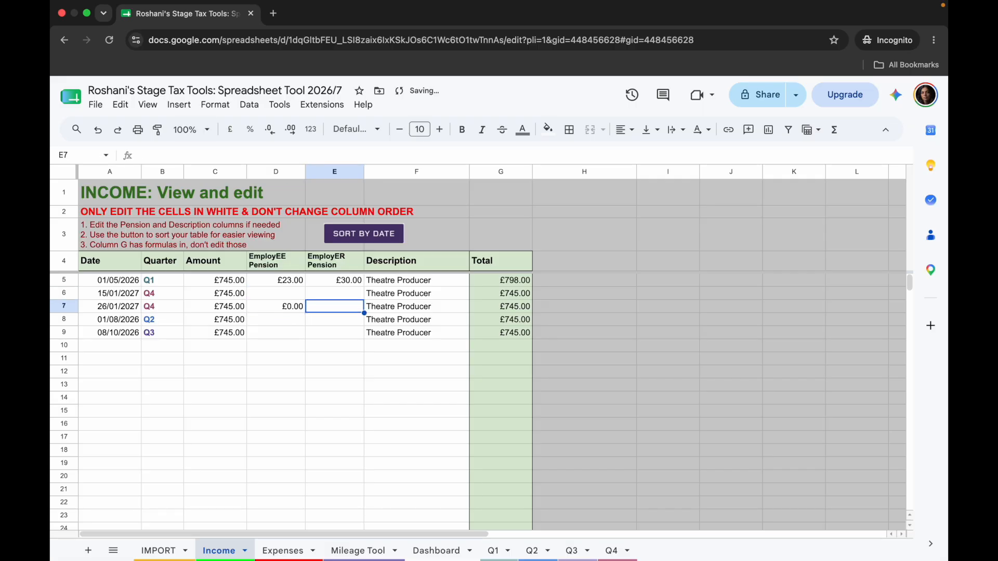
pyautogui.write('0')
pyautogui.press('Return')
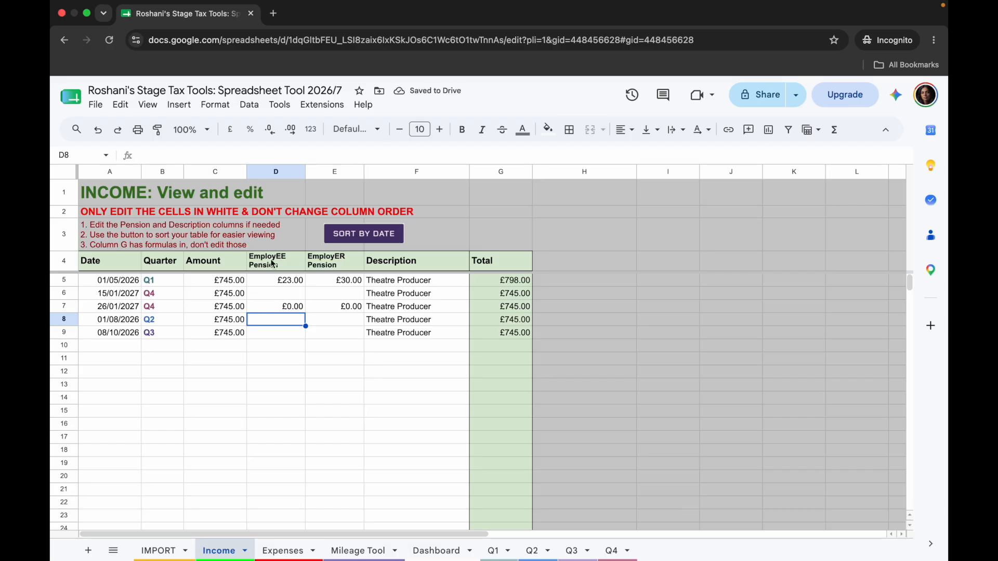
pyautogui.moveTo(327, 261); pyautogui.dragTo(290, 263)
pyautogui.click(506, 264)
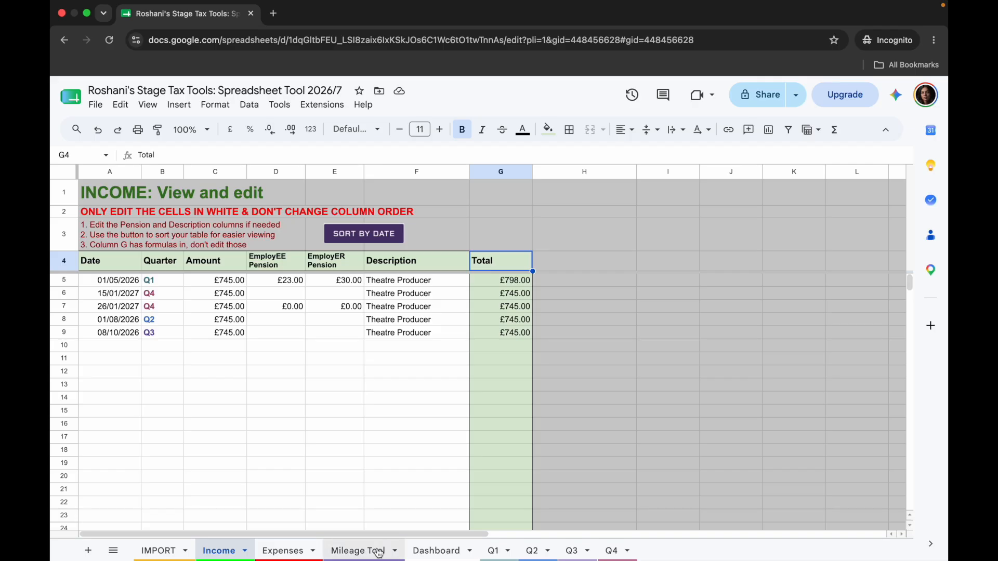
# On the Mileage Tool sheet, enter a journey dated 25/6/2026 with 10 miles, 2 trips, 1 passenger and the name "Digs to Theatre Royal"
pyautogui.click(359, 551)
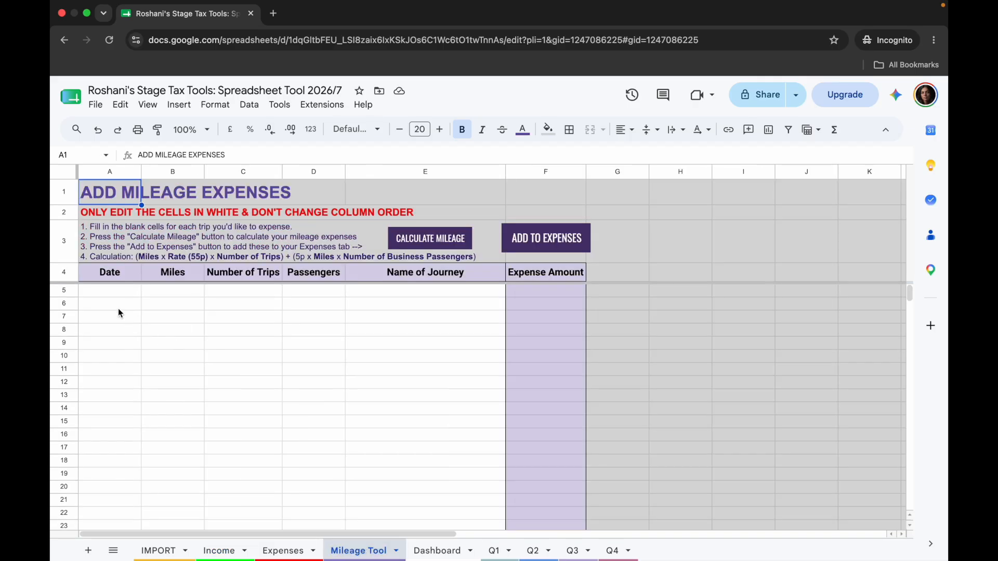
pyautogui.click(112, 295)
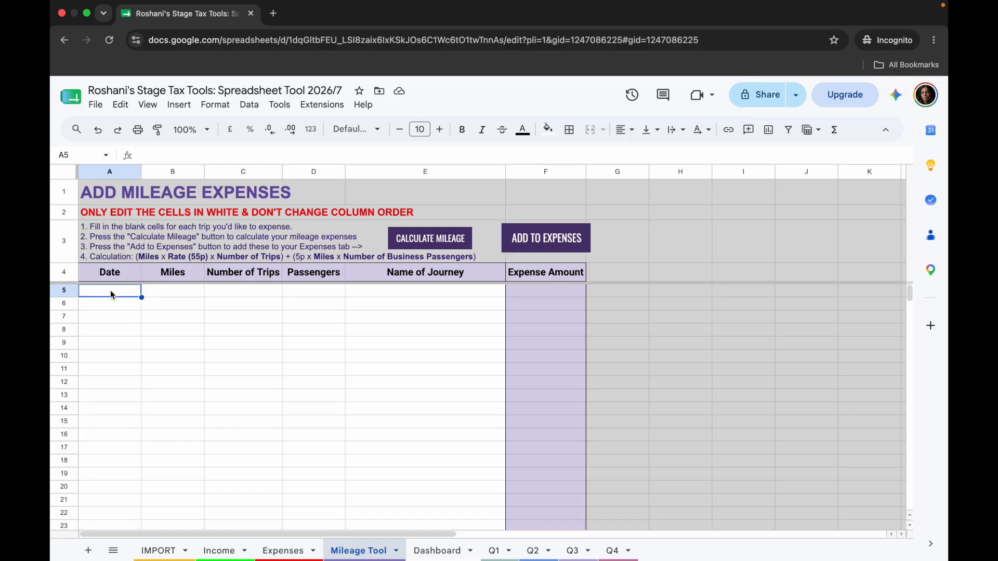
pyautogui.write('25/6/2026')
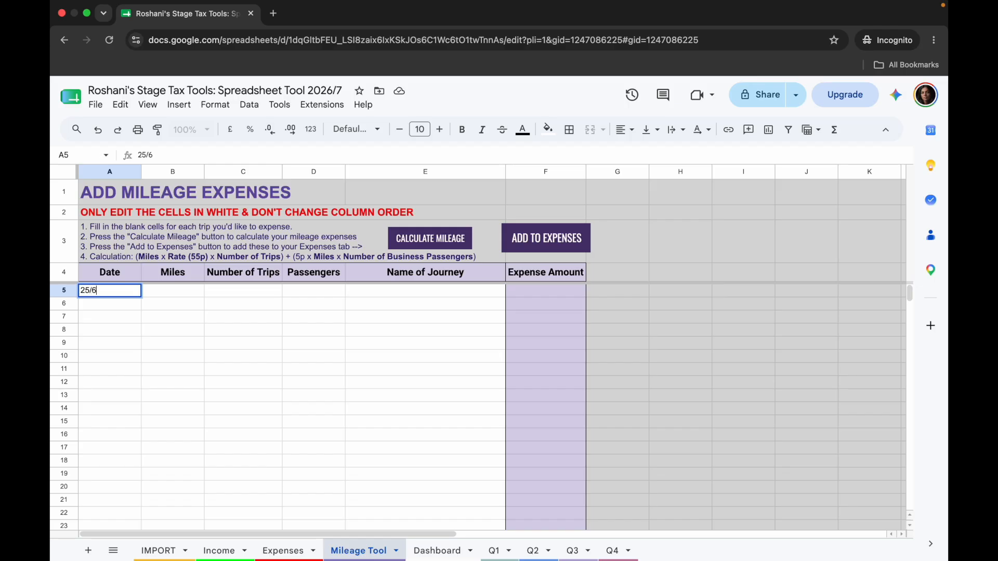
pyautogui.press('Tab')
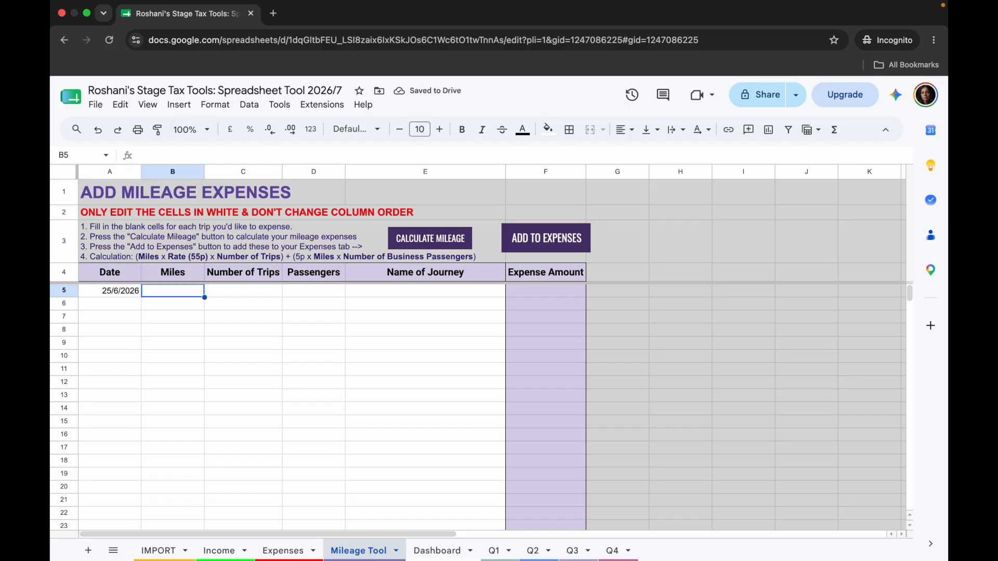
pyautogui.write('10')
pyautogui.press('Tab')
pyautogui.write('2')
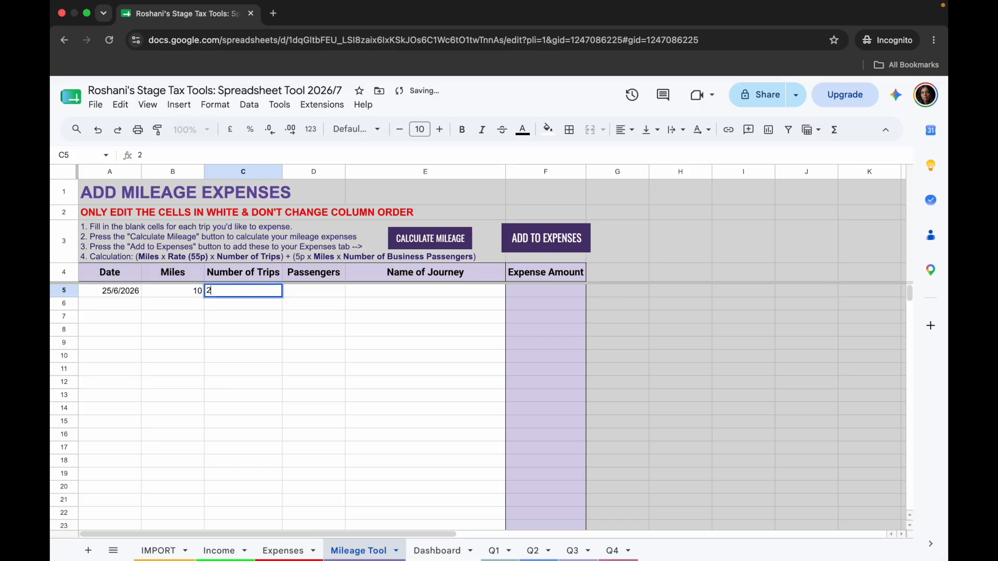
pyautogui.press('Tab')
pyautogui.write('1')
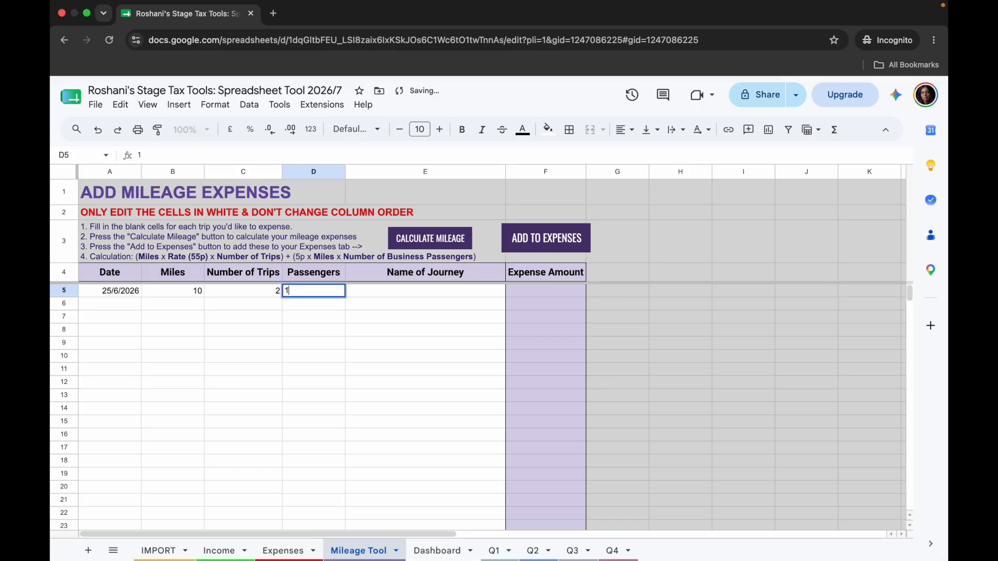
pyautogui.press('Tab')
pyautogui.write('Digs to Theatre Royal')
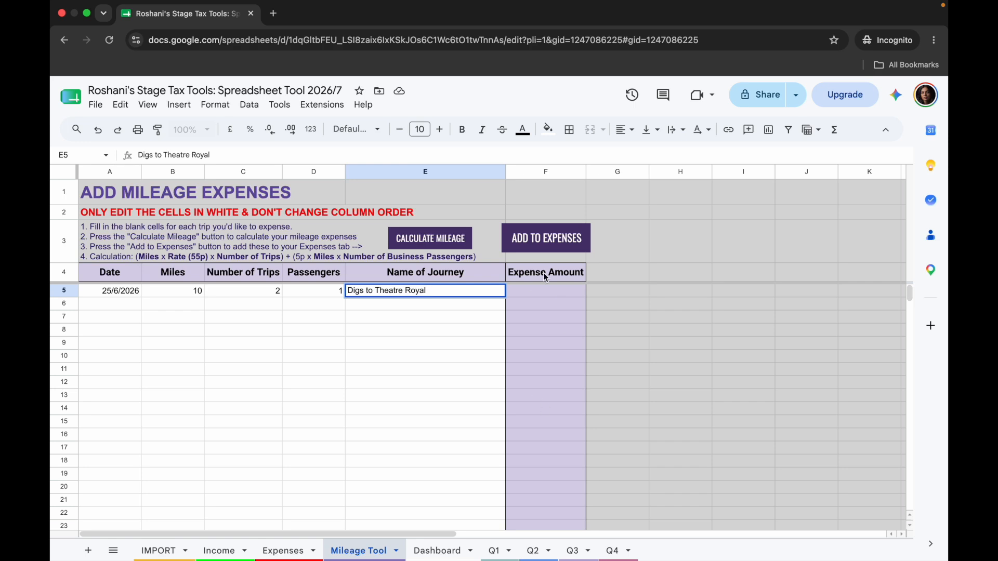
pyautogui.click(542, 293)
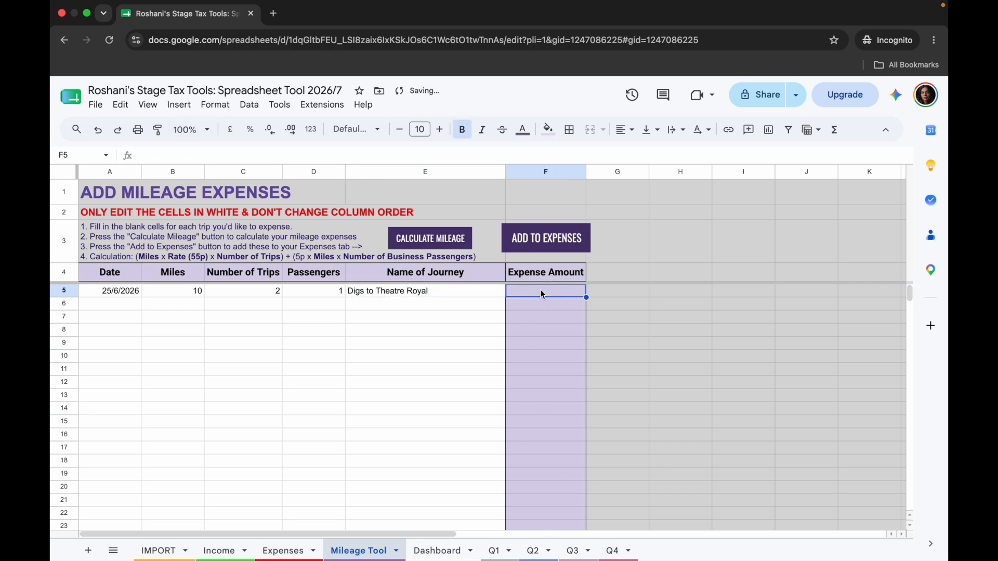
# Start a second mileage entry dated 26/6/2026 with 10 miles, 4 trips and 2 passengers
pyautogui.click(109, 303)
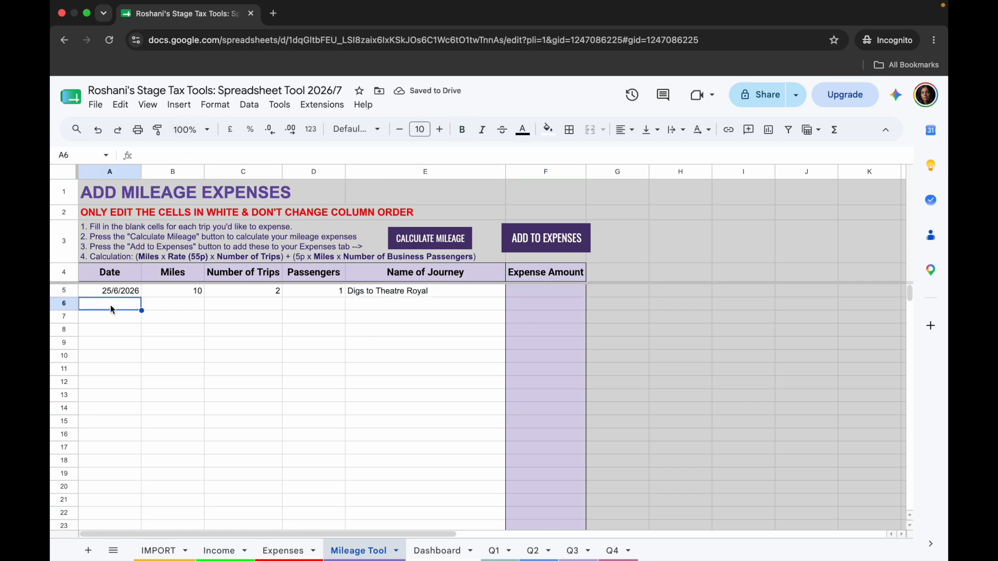
pyautogui.write('26/')
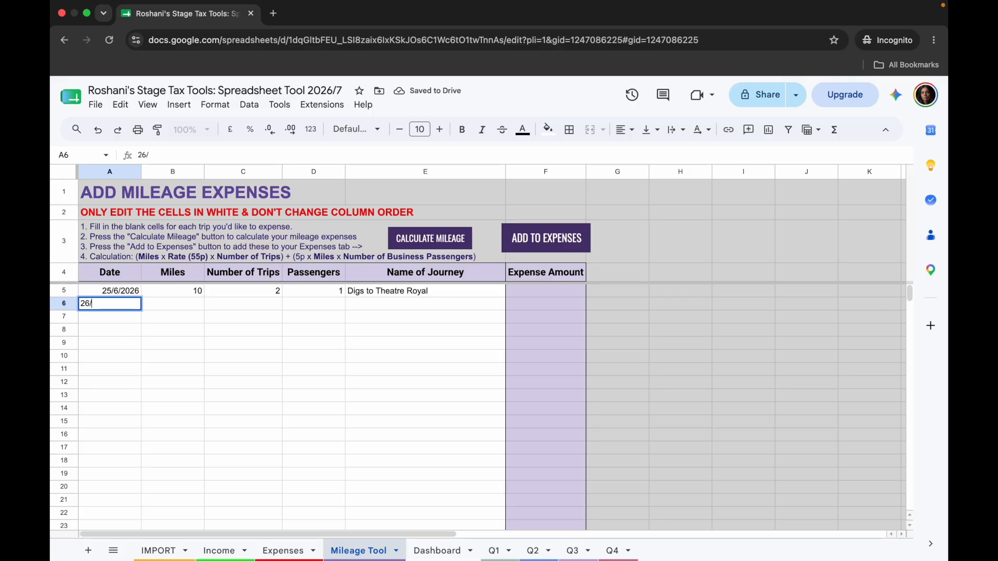
pyautogui.write('6/2026')
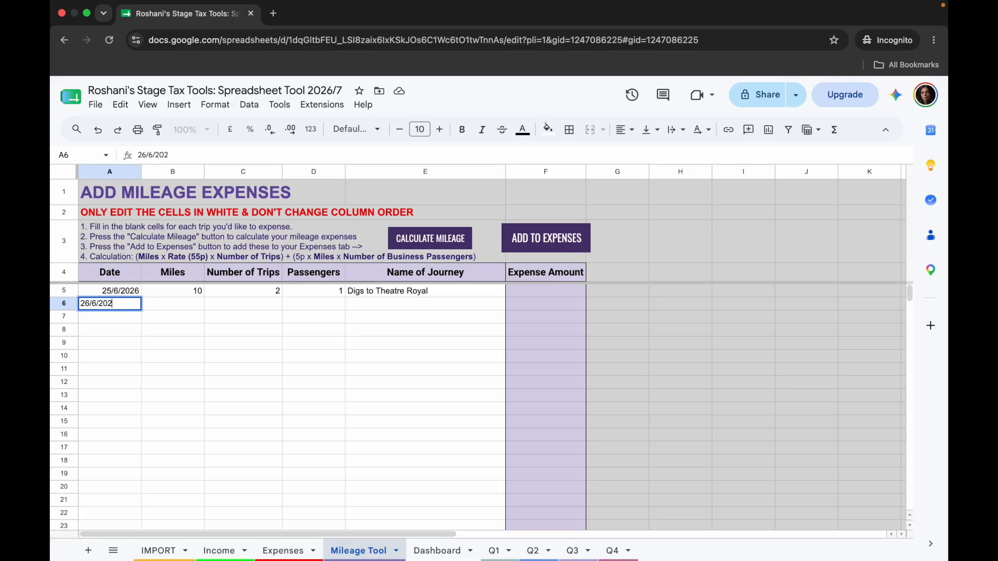
pyautogui.press('Tab')
pyautogui.write('1')
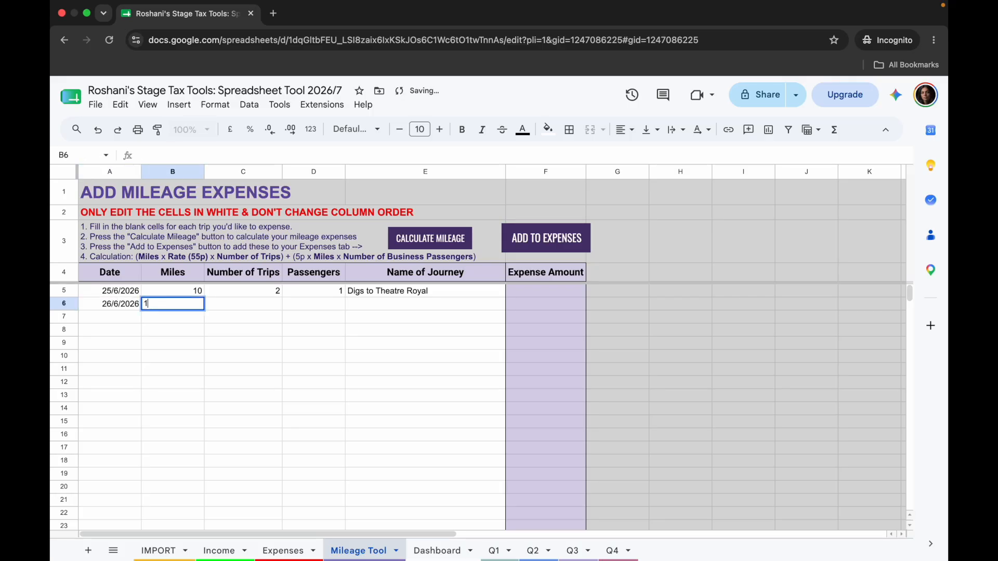
pyautogui.write('0')
pyautogui.press('Tab')
pyautogui.write('4')
pyautogui.press('Tab')
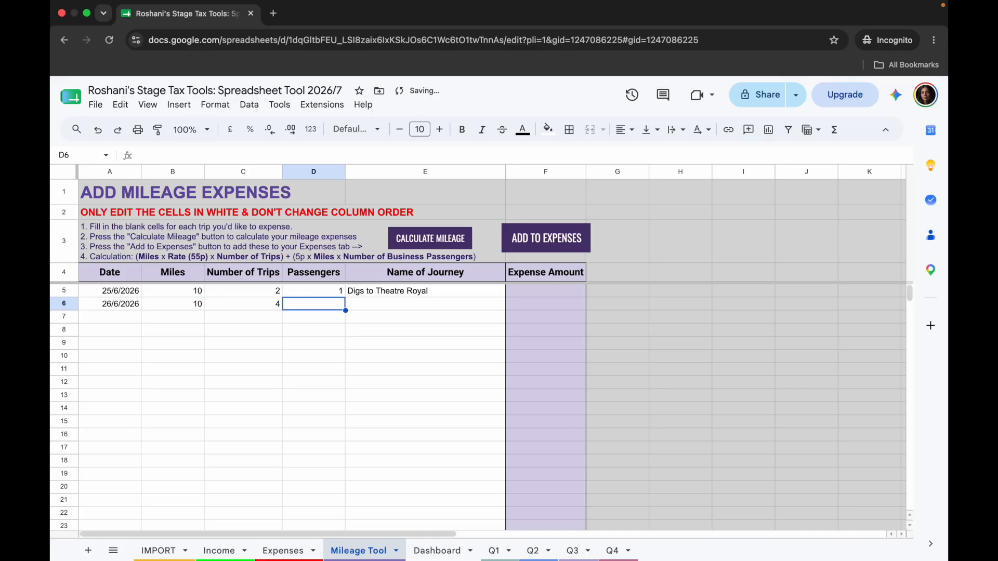
pyautogui.write('2')
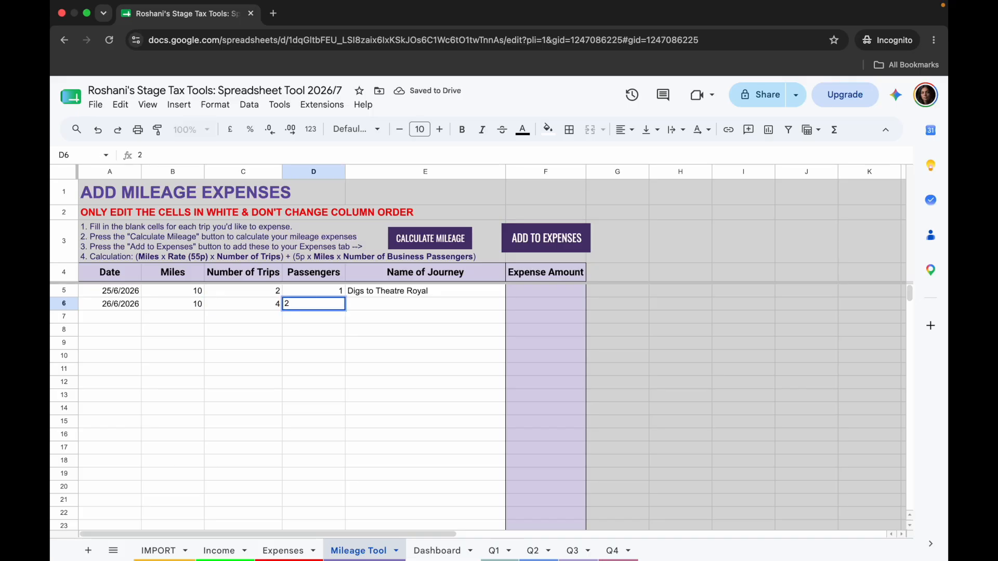
pyautogui.press('Return')
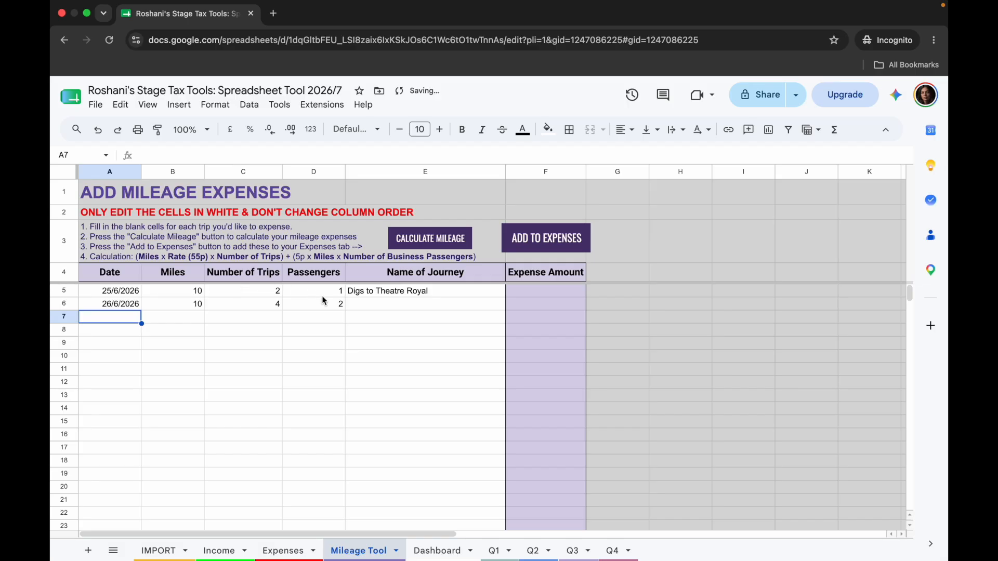
# Set the number of passengers for the 25/6/2026 mileage entry to 0
pyautogui.click(117, 292)
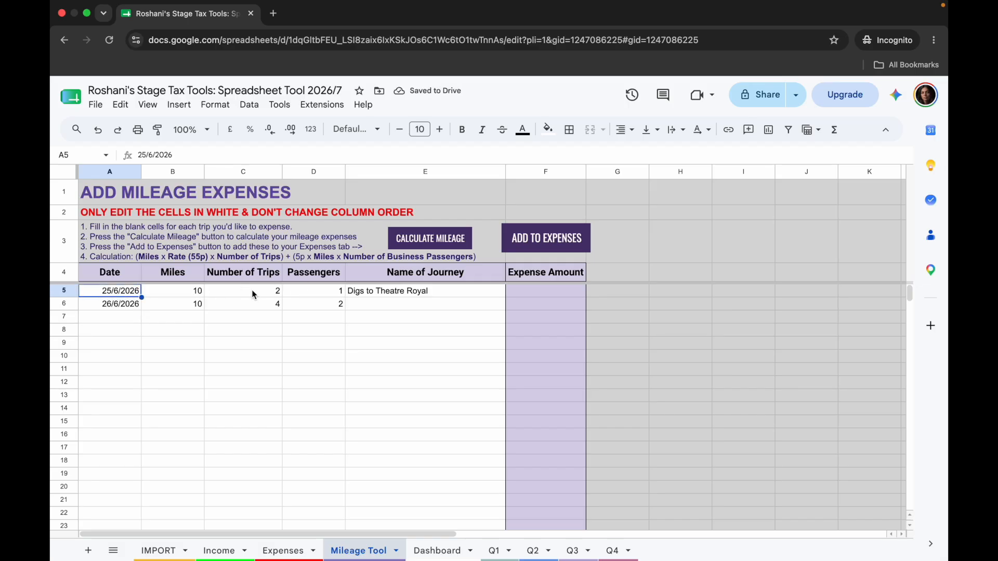
pyautogui.click(317, 290)
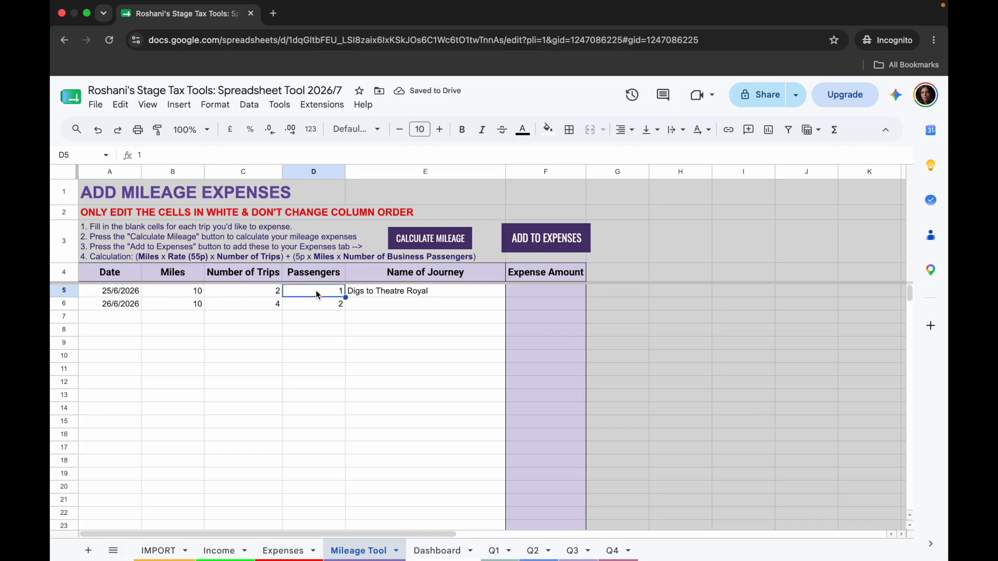
pyautogui.write('0')
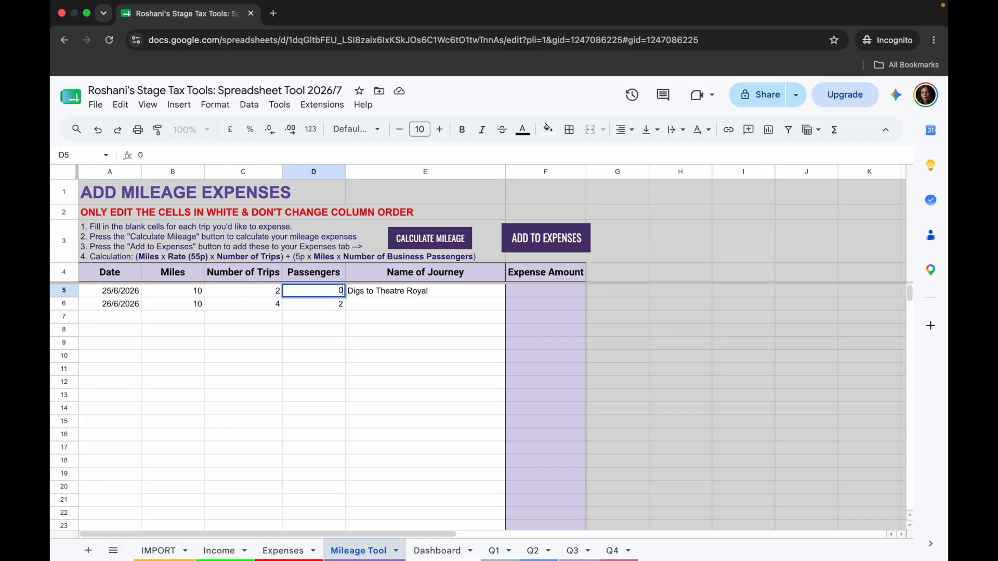
pyautogui.click(377, 306)
pyautogui.click(315, 307)
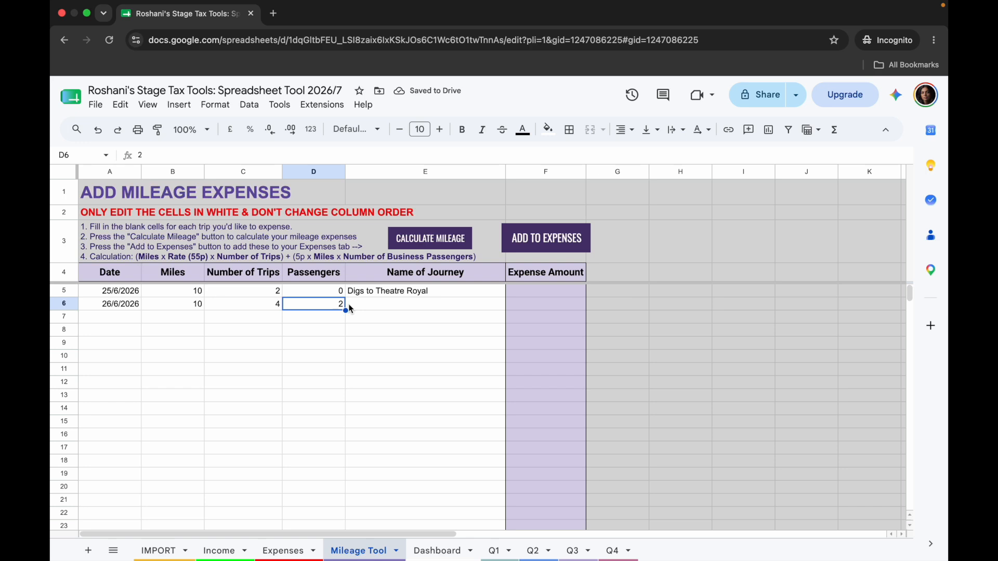
# Name the 26/6/2026 journey "Digs to Theatre Royal"
pyautogui.click(424, 309)
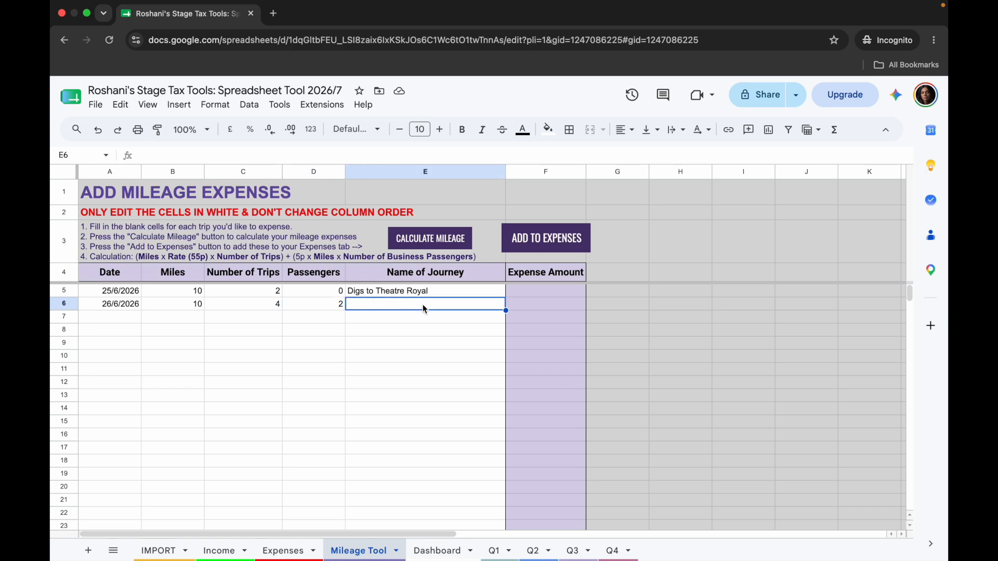
pyautogui.write('Digs to Theatre Royal')
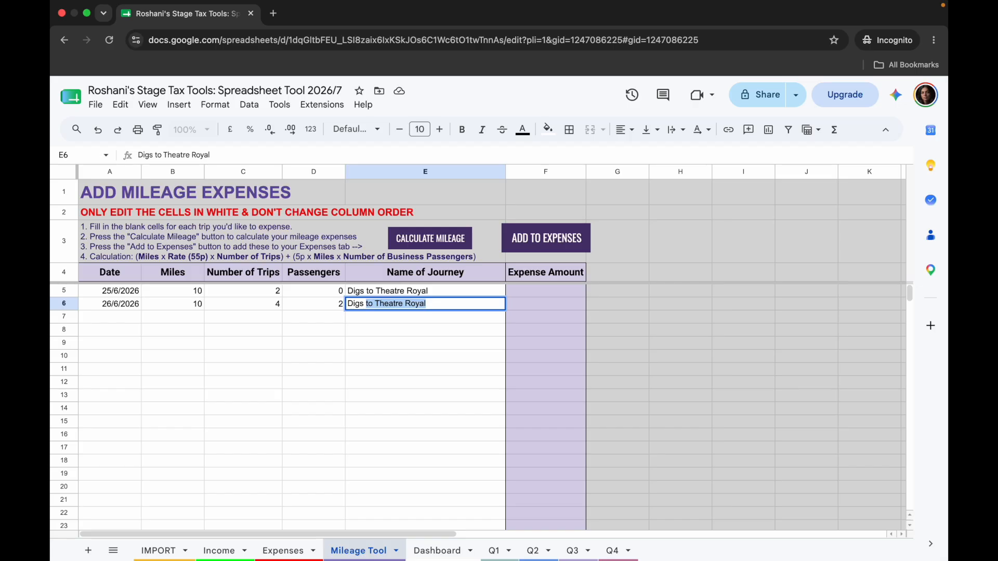
pyautogui.press('Tab')
pyautogui.click(444, 368)
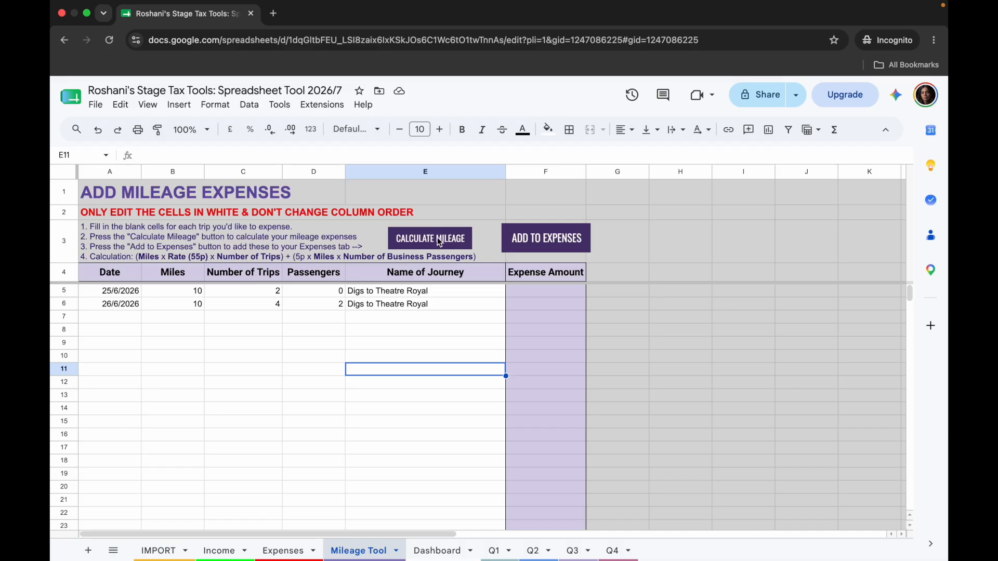
# Calculate the mileage expense amounts for the 25/6/2026 and 26/6/2026 journeys and inspect the formula behind each
pyautogui.click(432, 243)
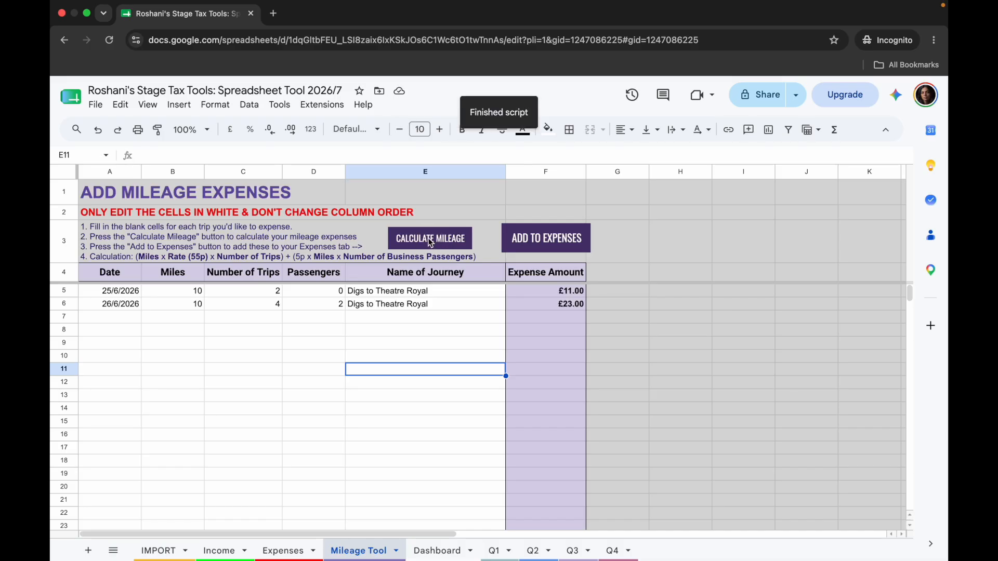
pyautogui.click(547, 294)
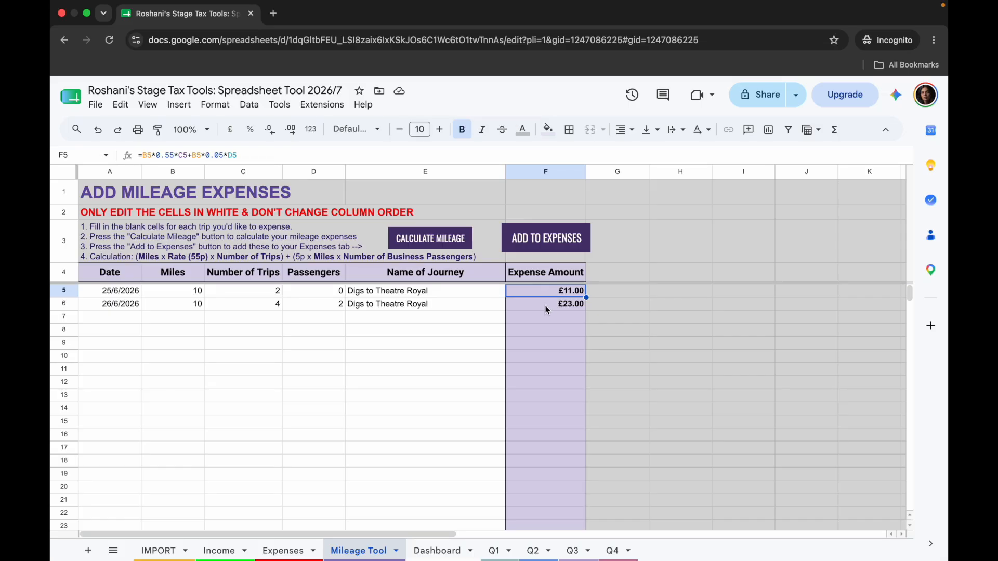
pyautogui.click(547, 309)
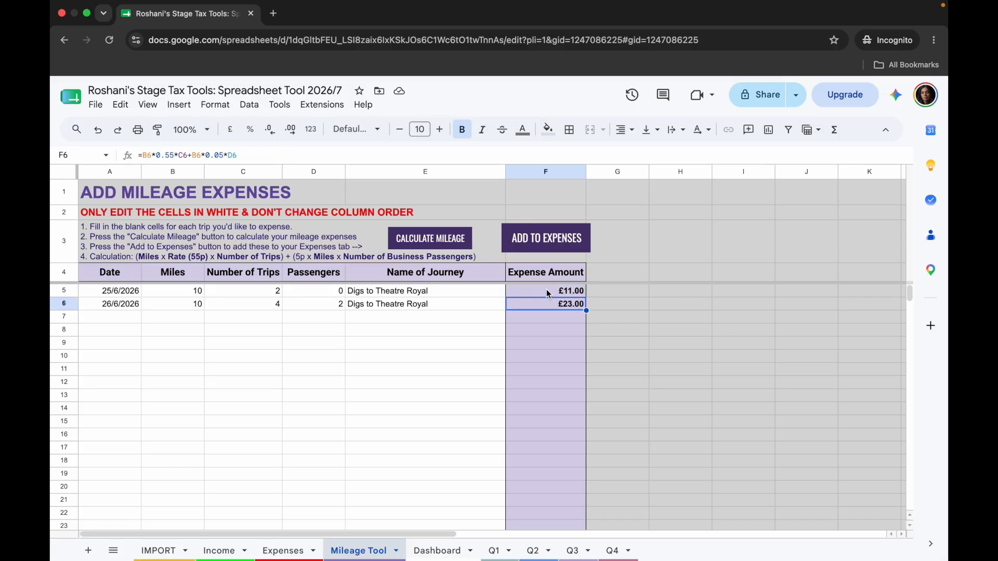
pyautogui.click(547, 292)
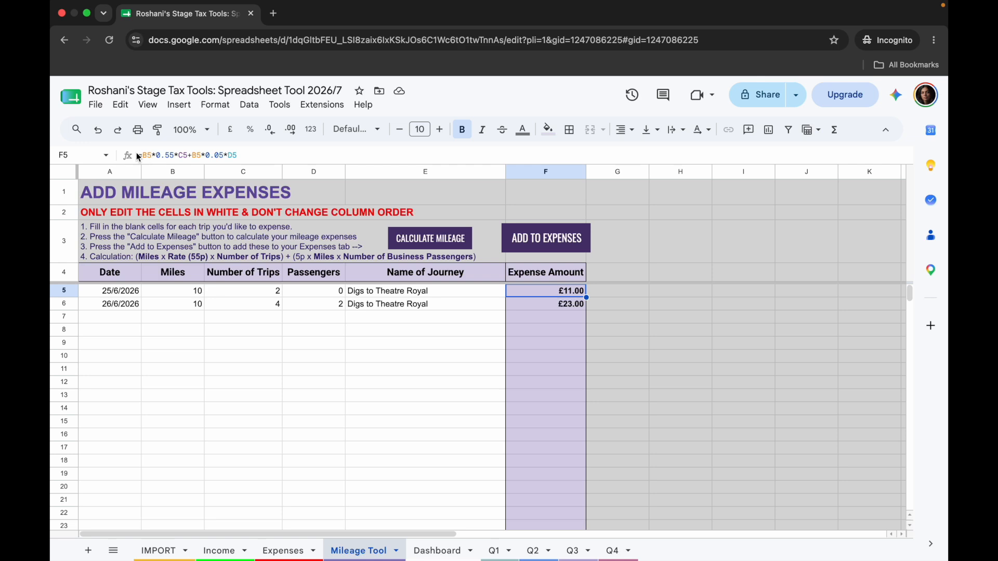
pyautogui.click(536, 304)
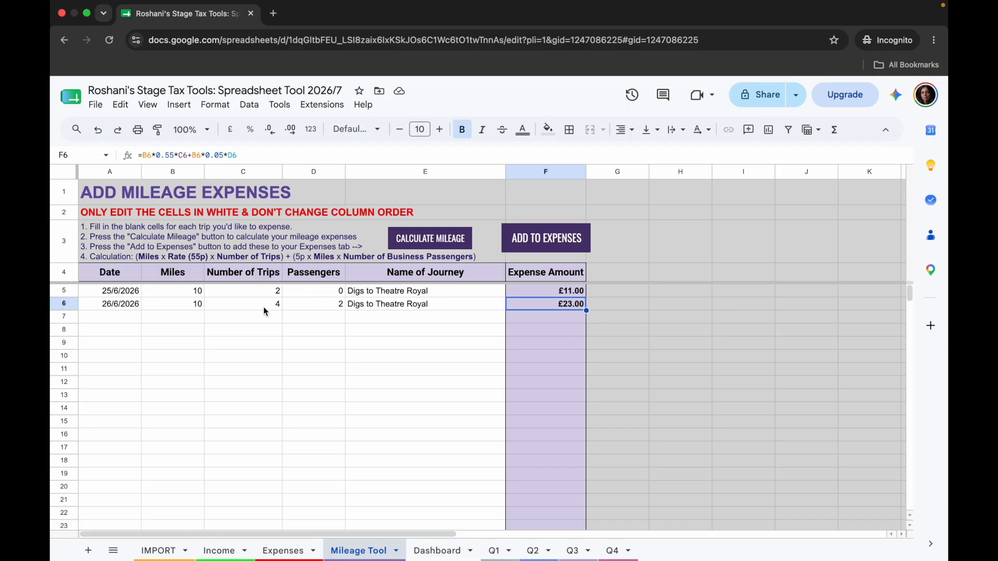
# Set the number of trips for the 26/6/2026 journey to 3 and check its expense amount
pyautogui.click(243, 305)
pyautogui.write('3')
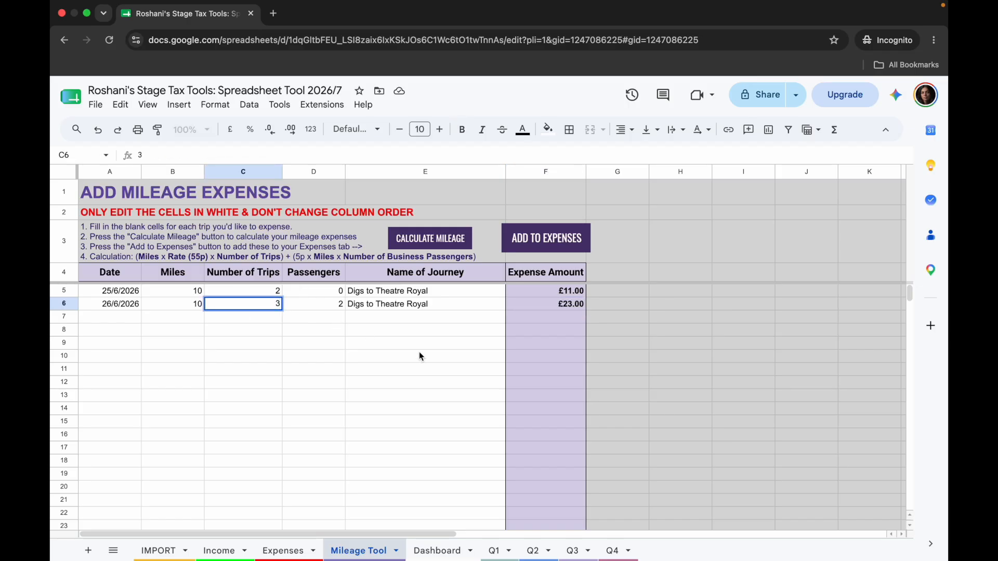
pyautogui.press('Return')
pyautogui.click(535, 306)
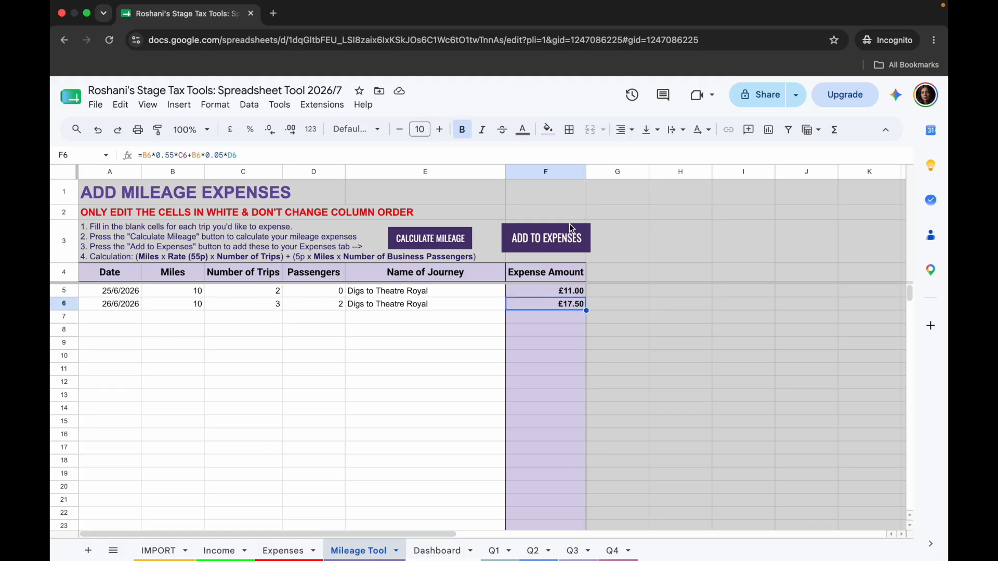
# Add the two mileage entries to Expenses and check their rows at the end of the Expenses sheet
pyautogui.click(549, 240)
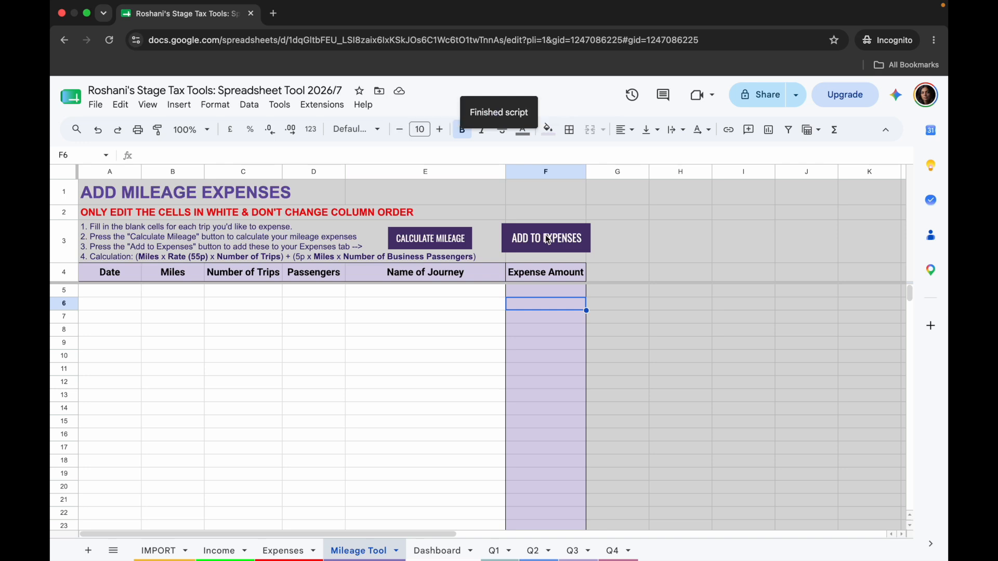
pyautogui.click(287, 551)
pyautogui.scroll(-5, 308, 387)
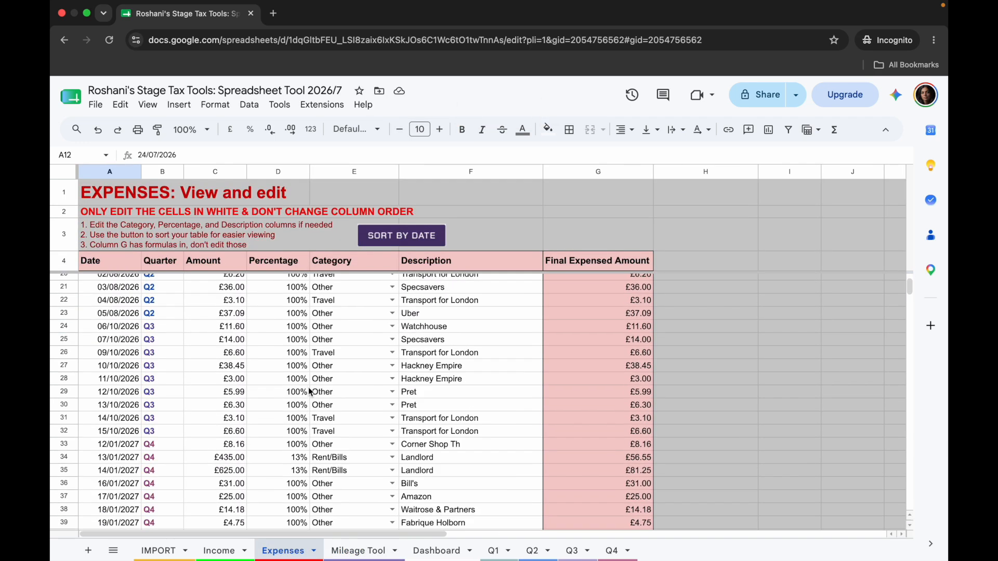
pyautogui.scroll(-5, 308, 388)
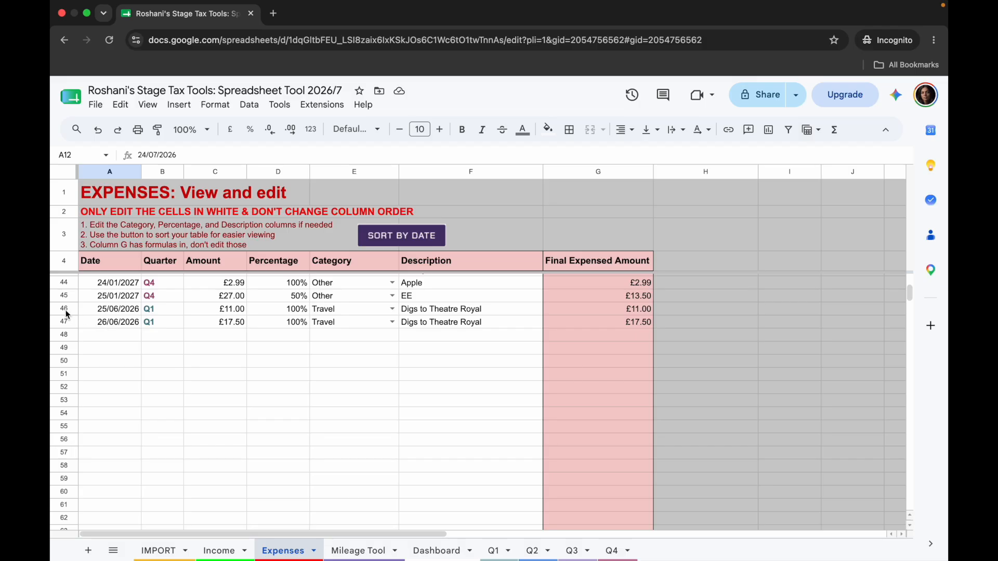
pyautogui.moveTo(63, 310); pyautogui.dragTo(63, 321)
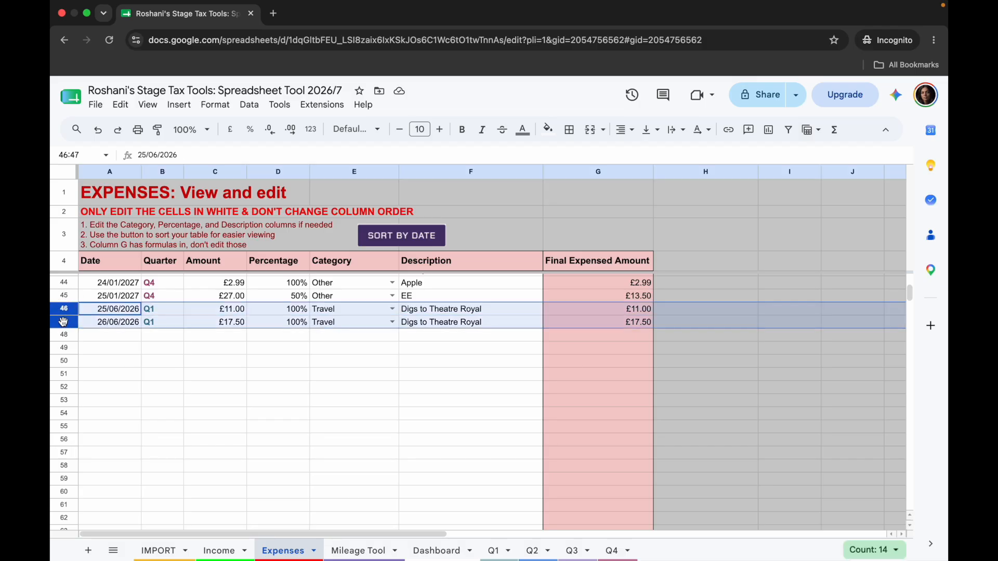
pyautogui.click(161, 309)
pyautogui.click(161, 322)
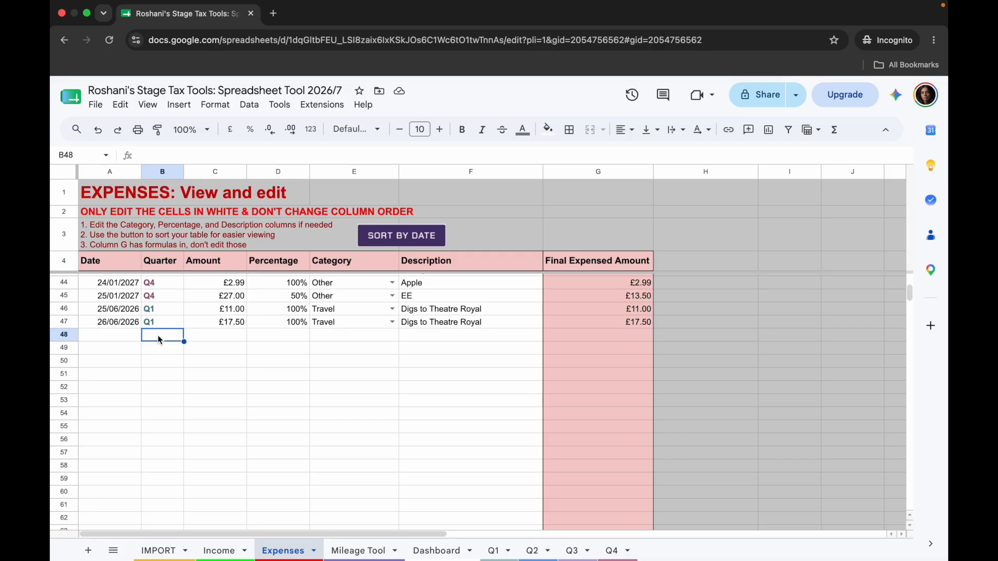
# Sort the Expenses table by date and check the quarter and category of the two "Digs to Theatre Royal" entries
pyautogui.scroll(5, 158, 335)
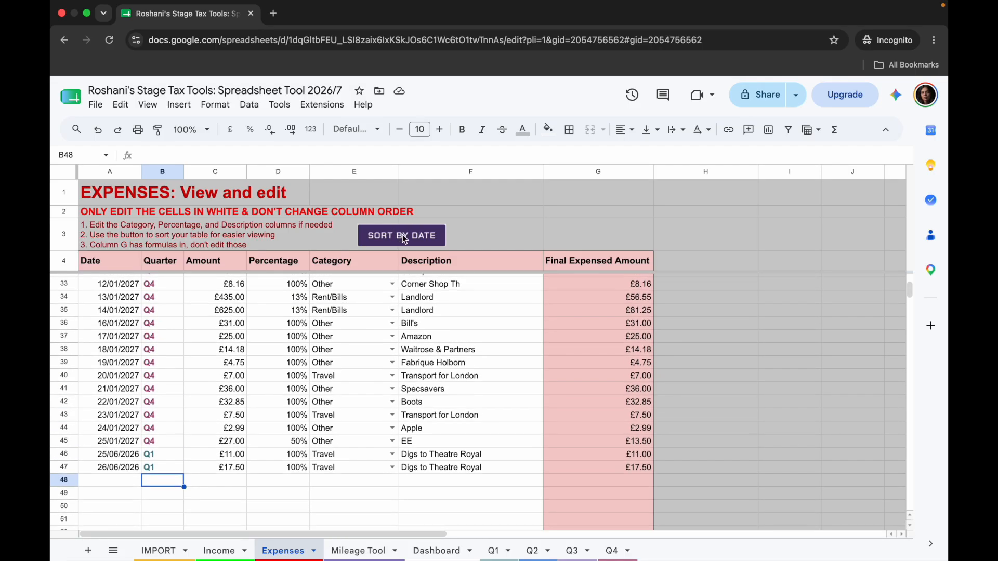
pyautogui.click(403, 235)
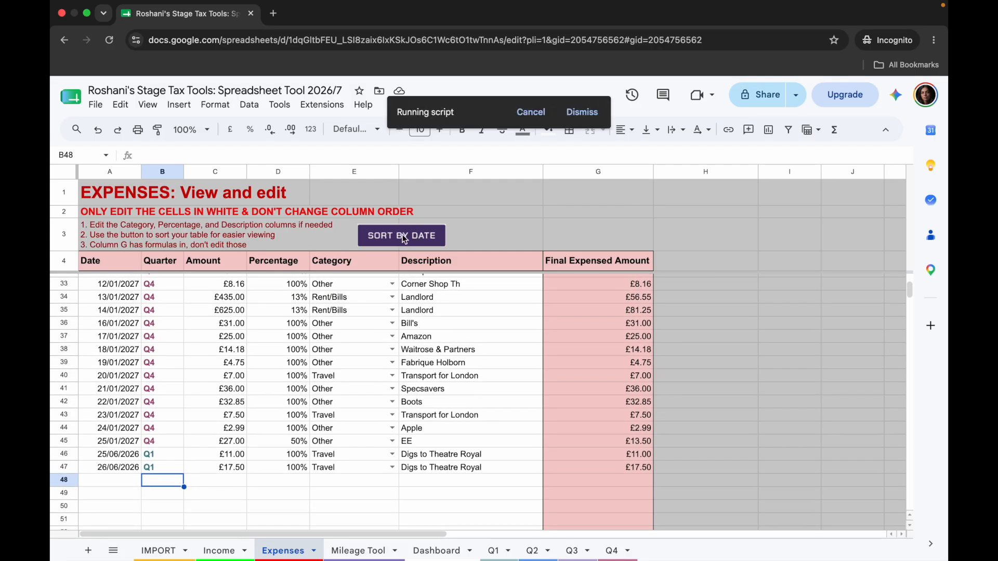
pyautogui.scroll(8, 355, 333)
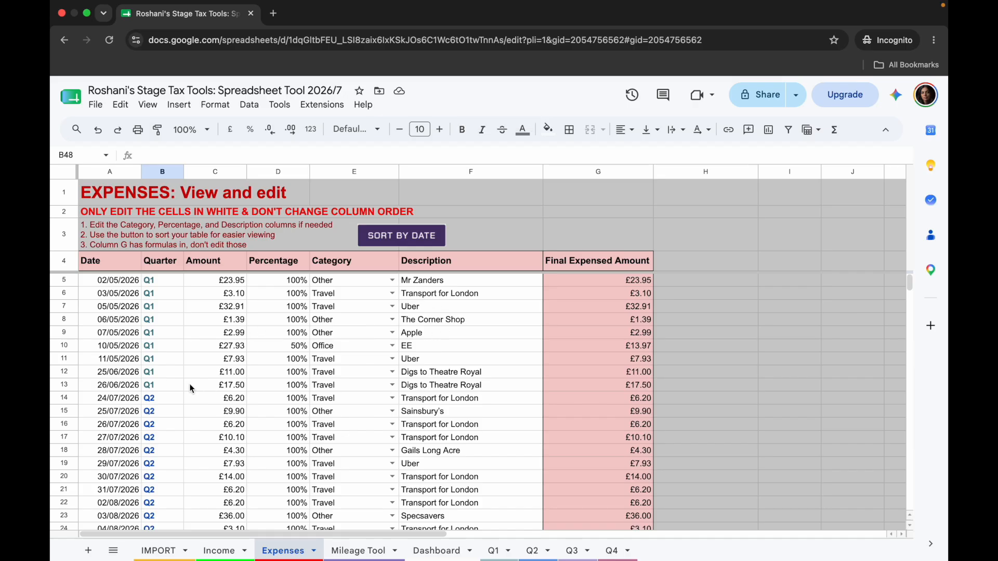
pyautogui.moveTo(61, 385); pyautogui.dragTo(58, 372)
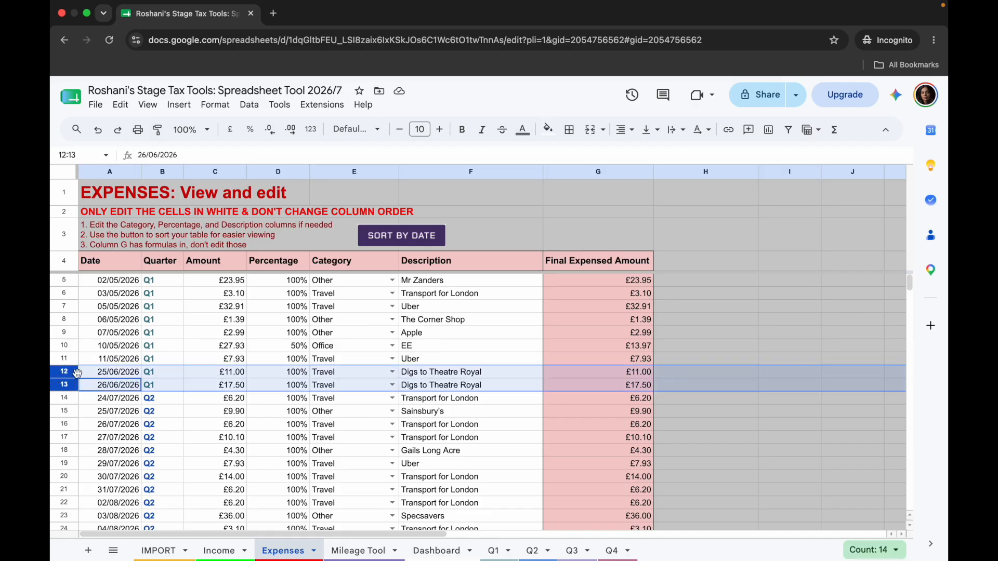
pyautogui.click(167, 373)
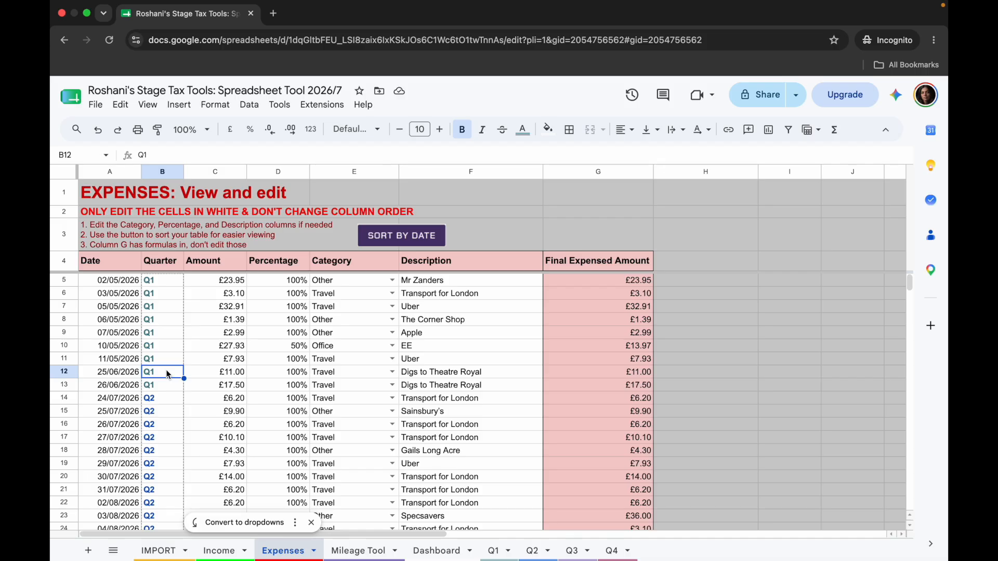
pyautogui.click(365, 391)
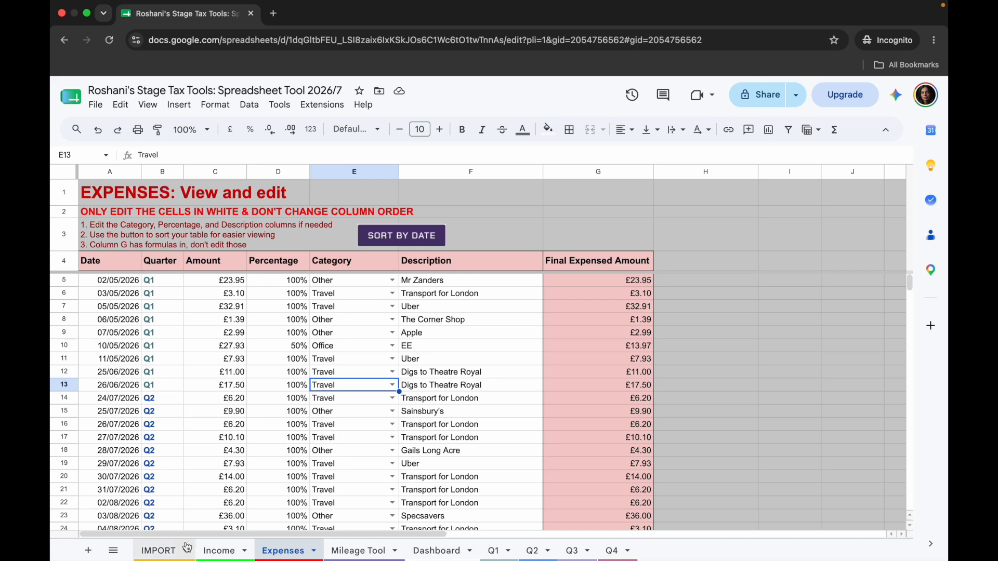
# Sort the entries on the Income sheet by date
pyautogui.click(158, 553)
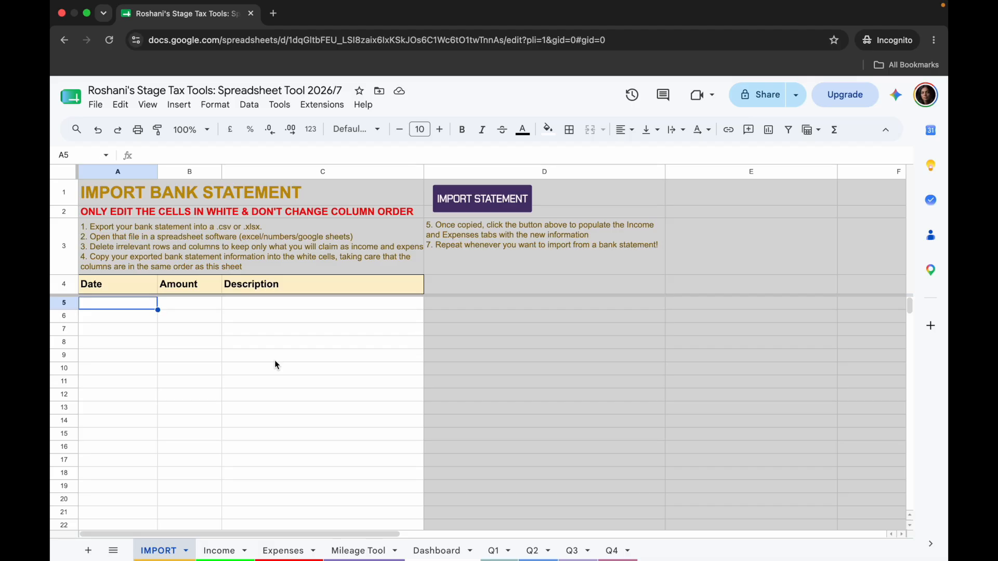
pyautogui.click(219, 551)
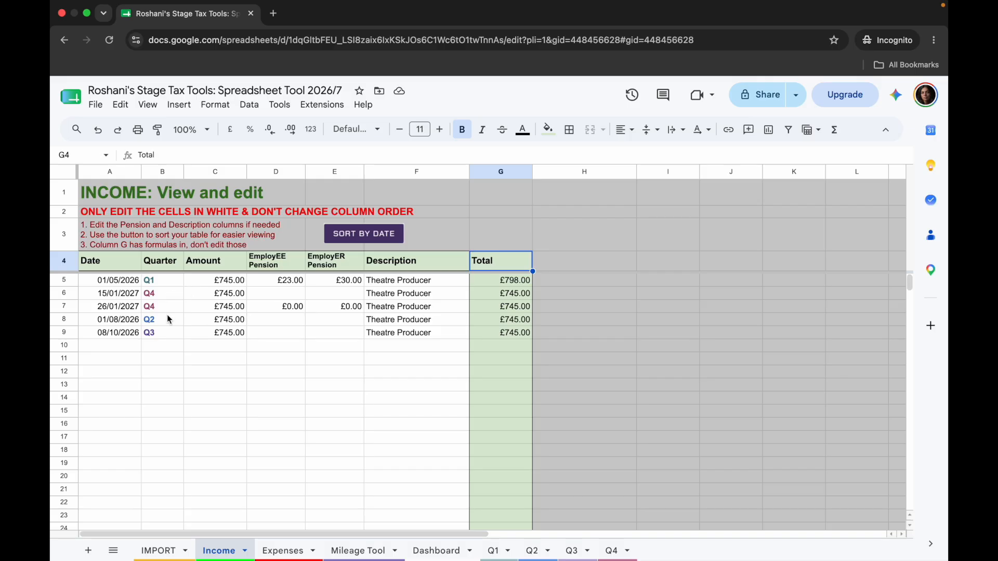
pyautogui.click(358, 237)
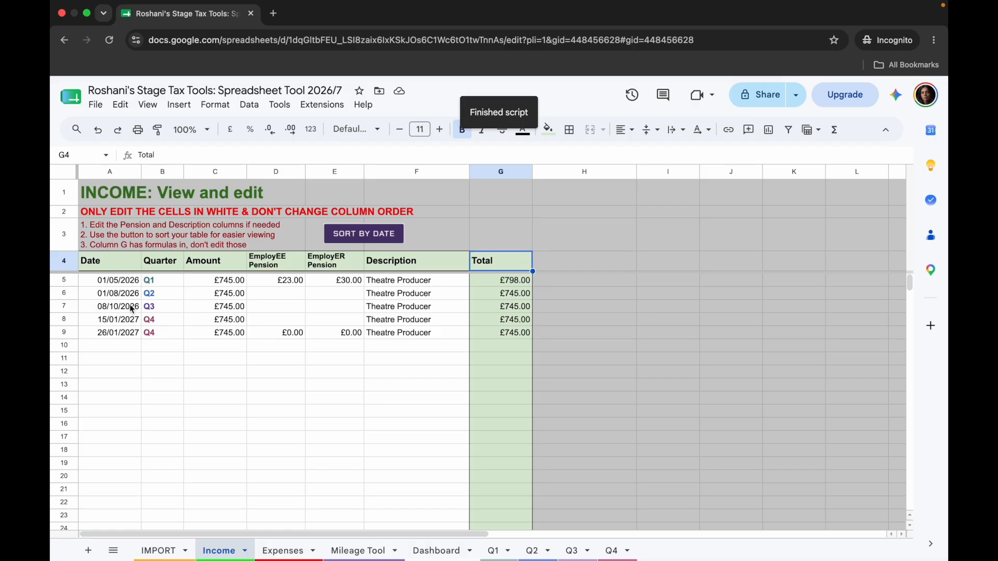
# Review the Dashboard sheet's quarterly overview of income, expenses and profit, and its expenses breakdown by category
pyautogui.click(160, 550)
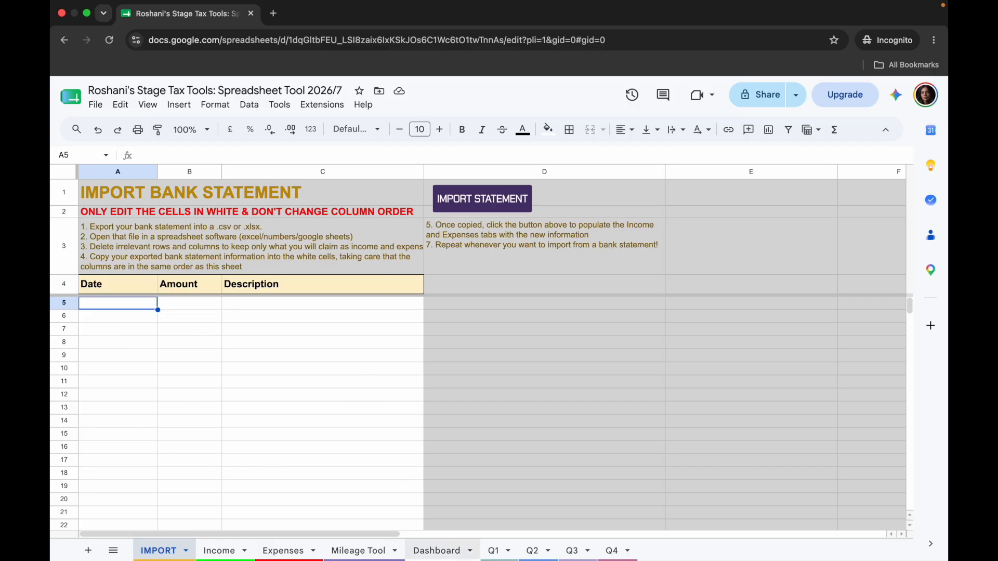
pyautogui.click(444, 551)
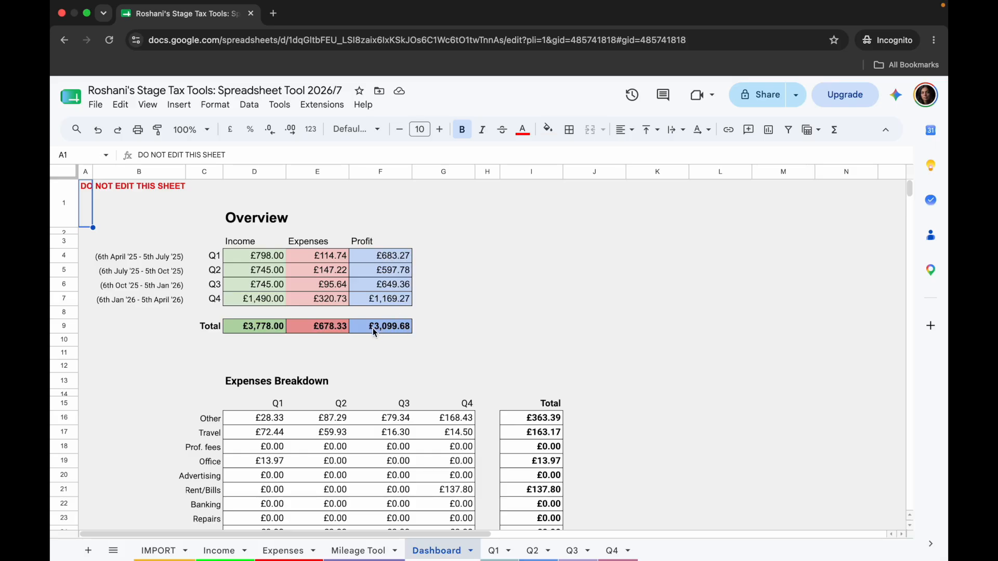
pyautogui.scroll(-4, 373, 332)
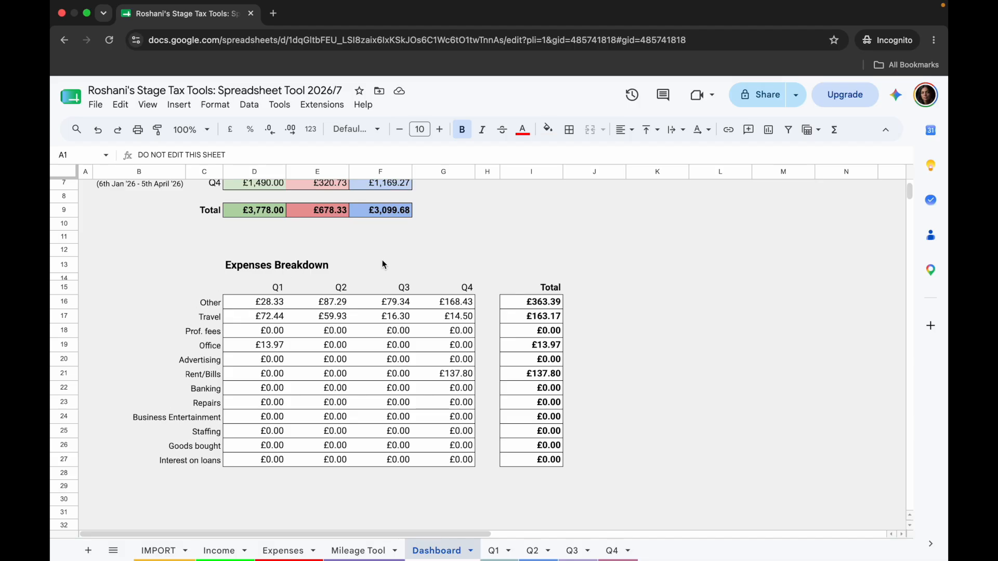
# Examine the Q1 self-employment sheet, inspecting the turnover, other business expenses and consolidated expenses boxes
pyautogui.click(497, 552)
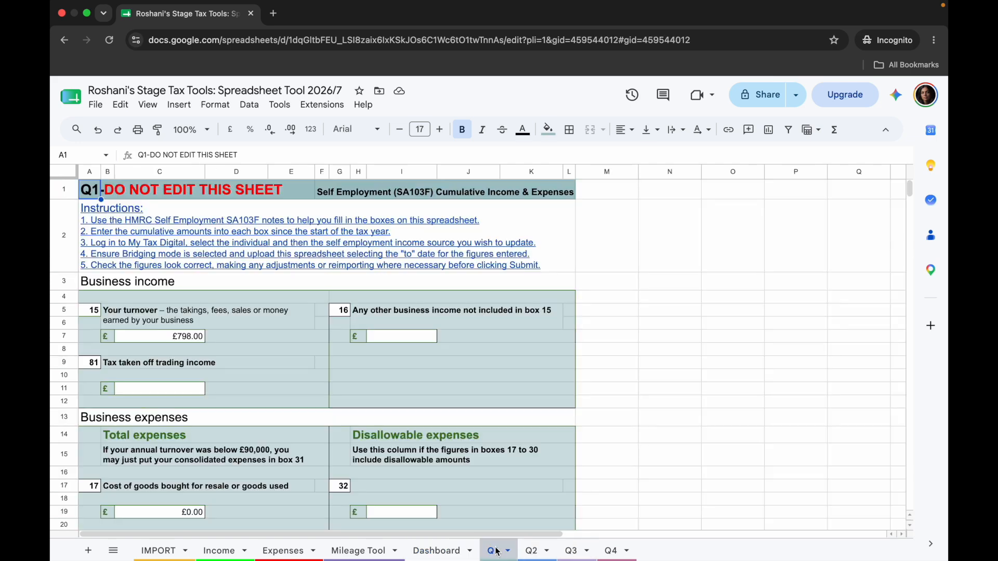
pyautogui.click(142, 192)
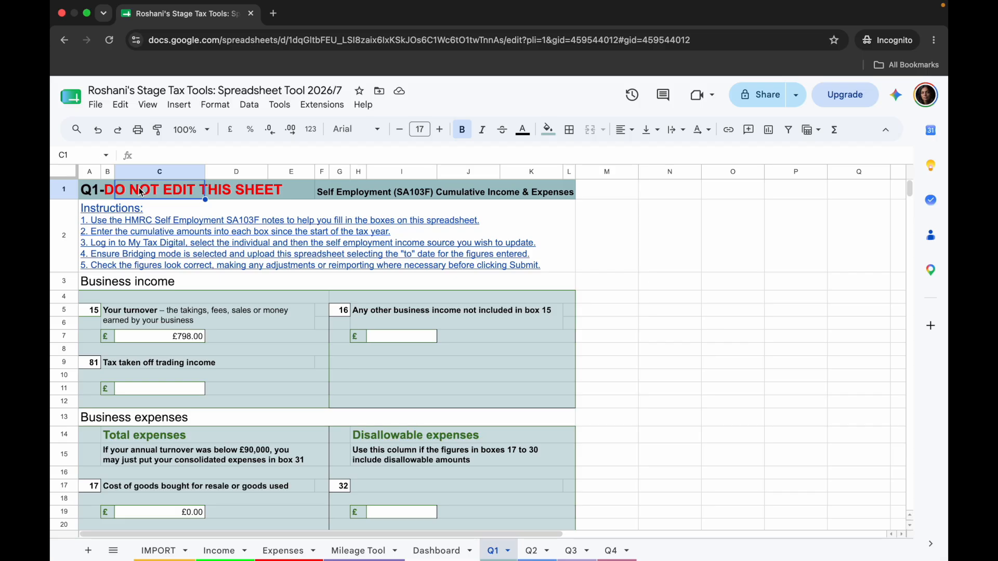
pyautogui.scroll(-5, 369, 220)
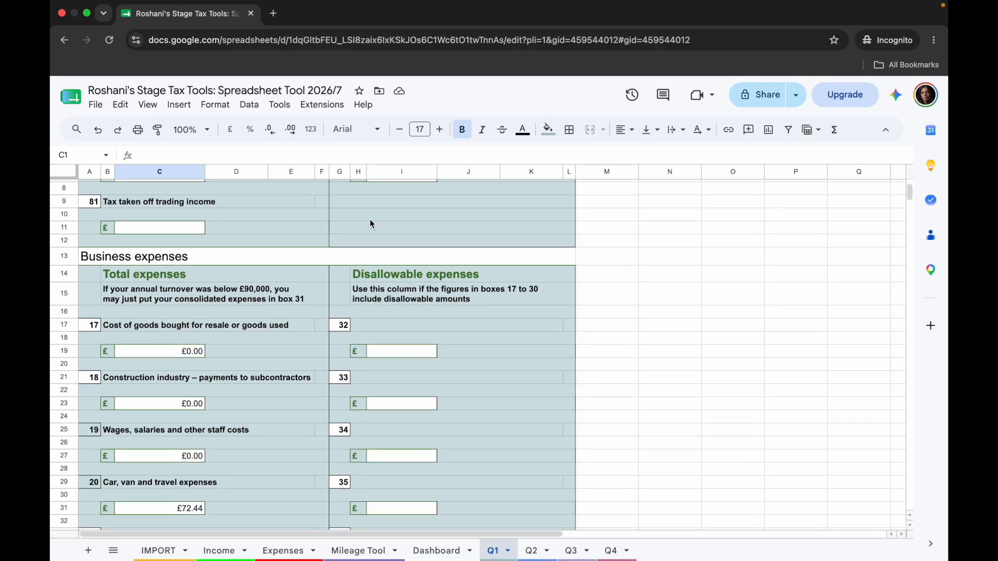
pyautogui.scroll(-8, 371, 221)
pyautogui.scroll(-20, 371, 221)
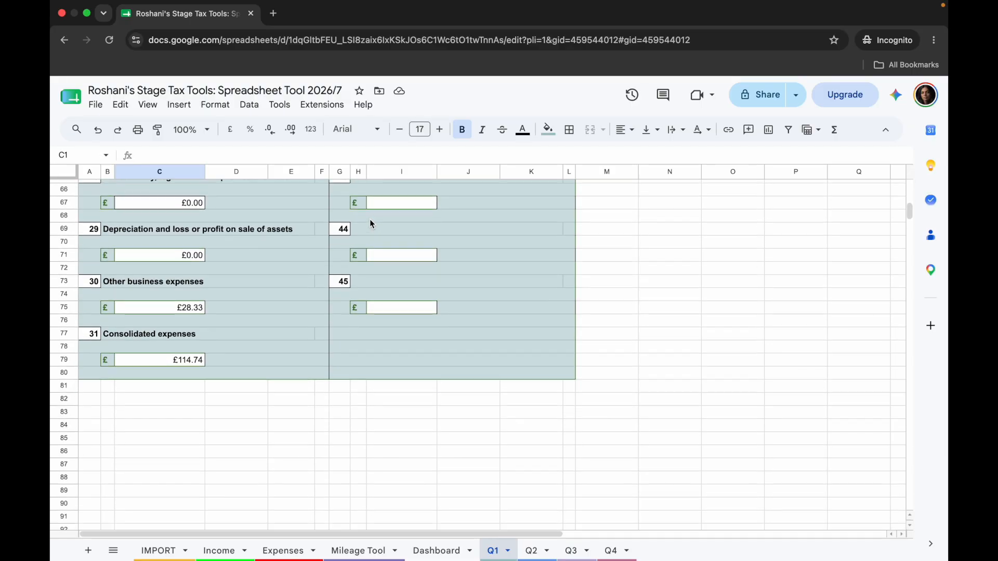
pyautogui.scroll(-1, 370, 219)
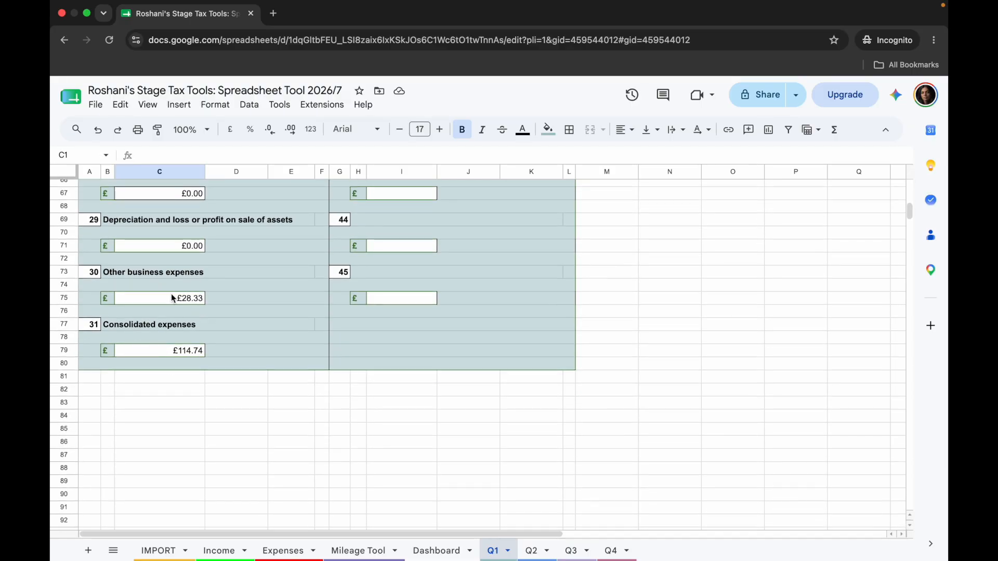
pyautogui.click(142, 297)
pyautogui.click(156, 350)
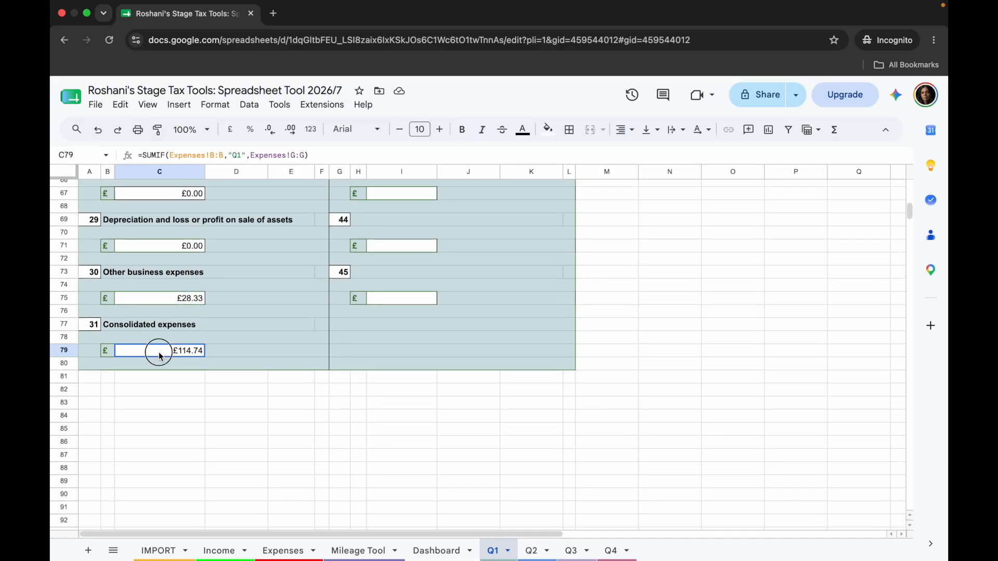
pyautogui.scroll(20, 273, 340)
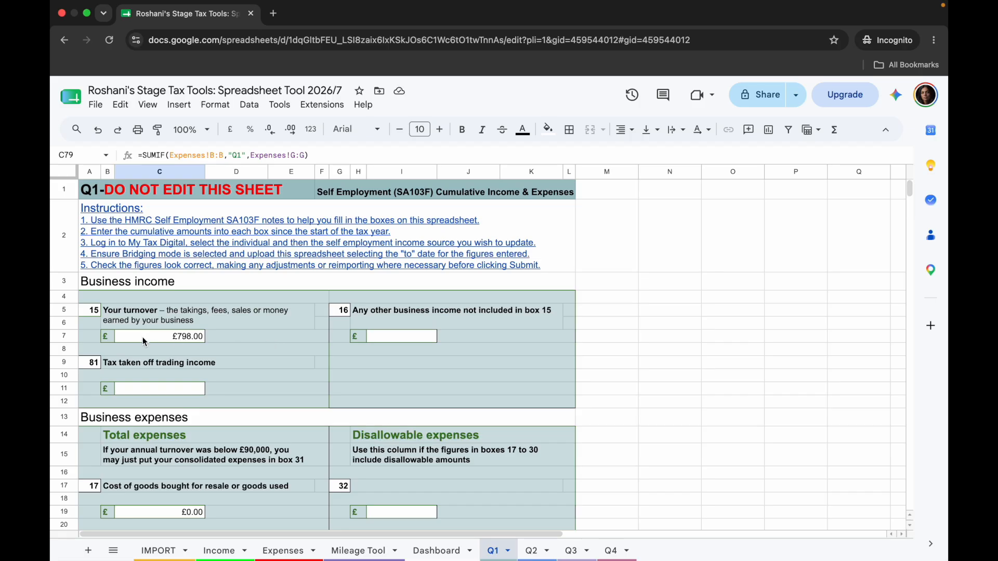
pyautogui.click(142, 336)
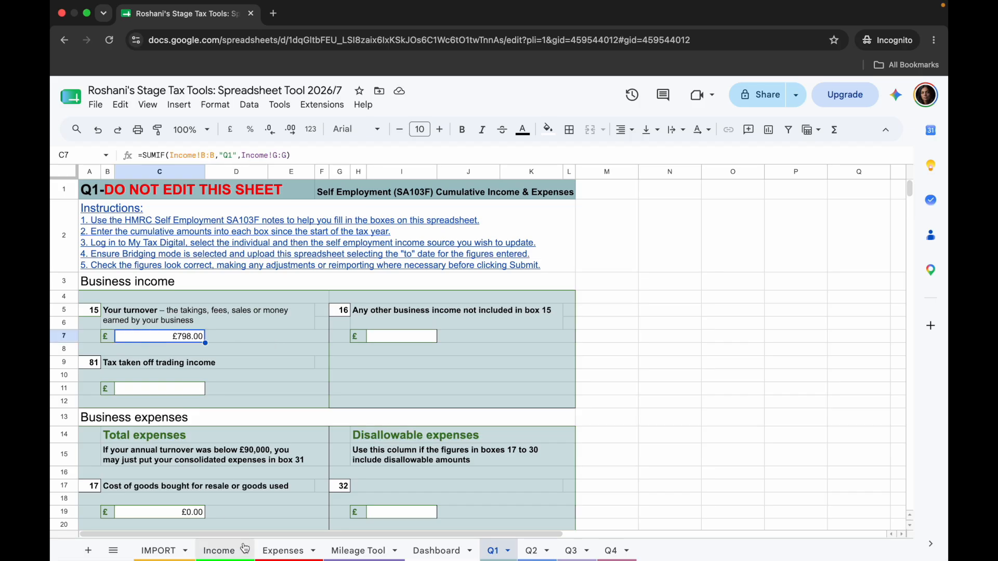
# Look through the Q2, Q3 and Q4 sheets, examining the turnover and business expenses boxes on Q4
pyautogui.click(534, 552)
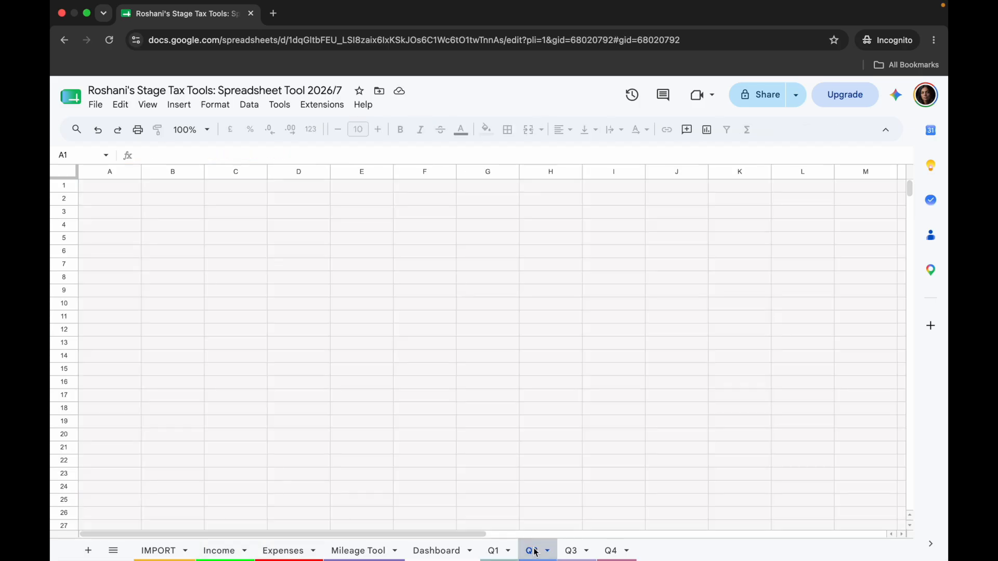
pyautogui.click(573, 552)
pyautogui.click(612, 551)
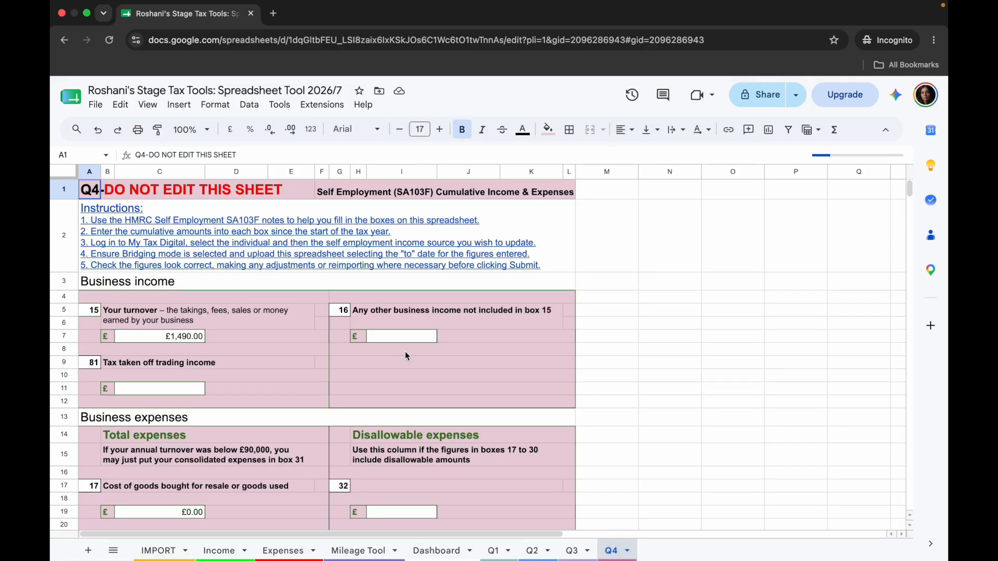
pyautogui.scroll(-3, 405, 351)
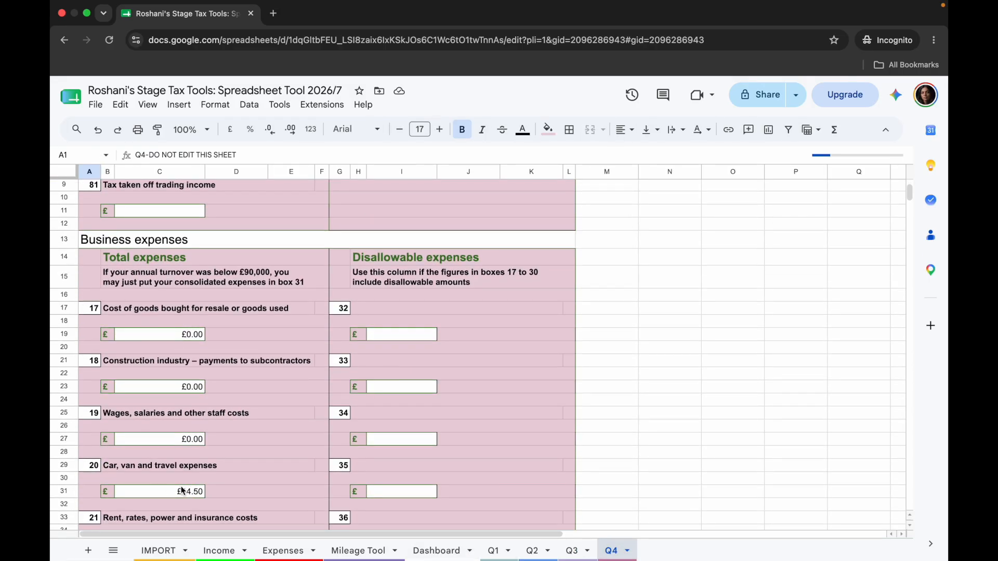
# Return to the Dashboard sheet and re-check the expenses breakdown and the quarterly income, expenses and profit overview
pyautogui.click(435, 553)
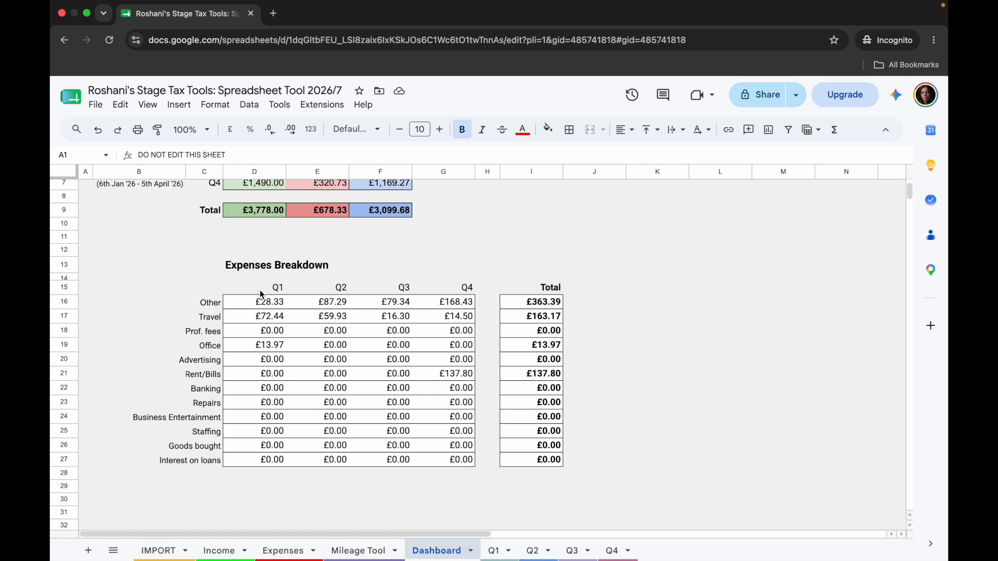
pyautogui.scroll(5, 261, 295)
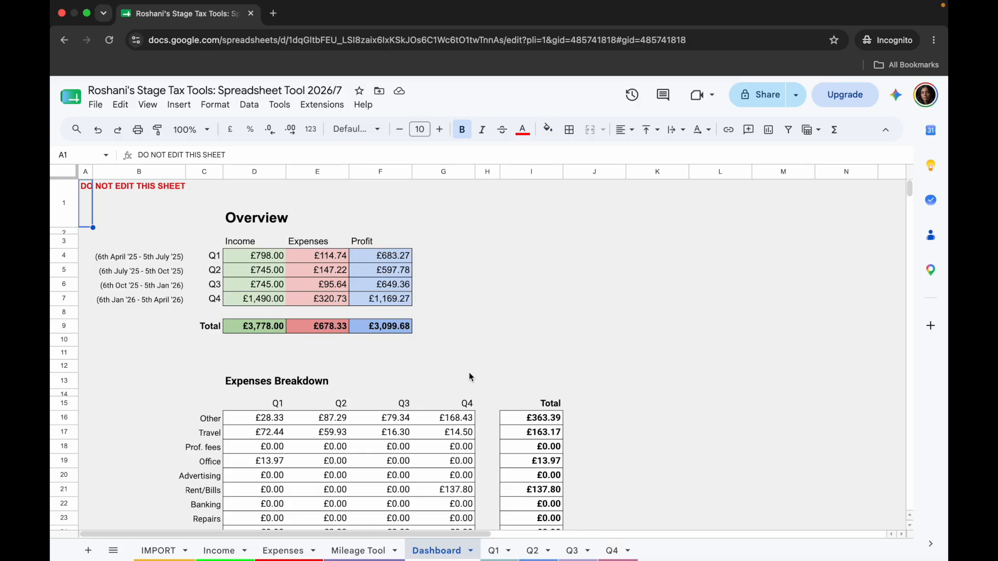
# Switch to the IMPORT sheet and download the spreadsheet as a Microsoft Excel (.xlsx) file
pyautogui.click(158, 550)
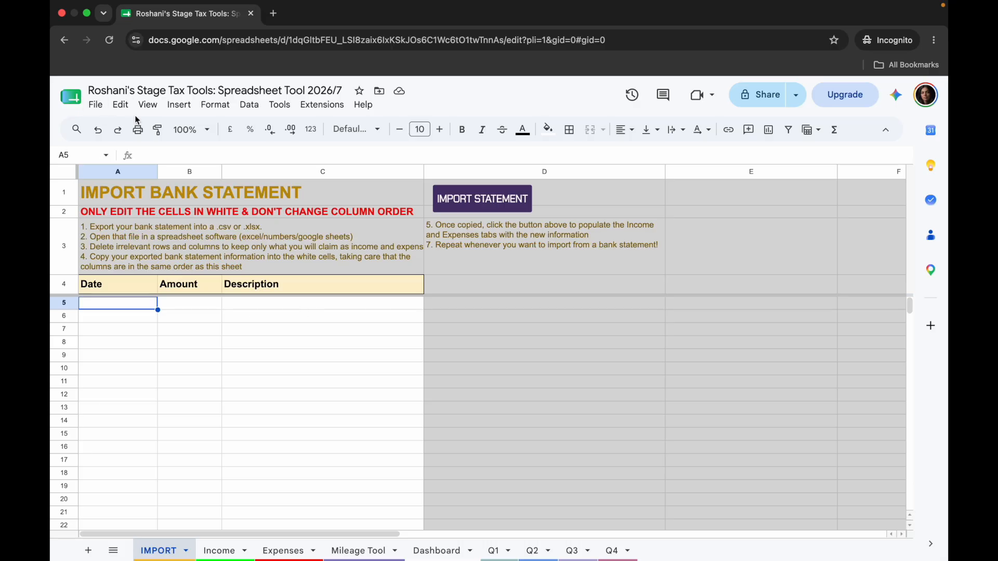
pyautogui.click(96, 106)
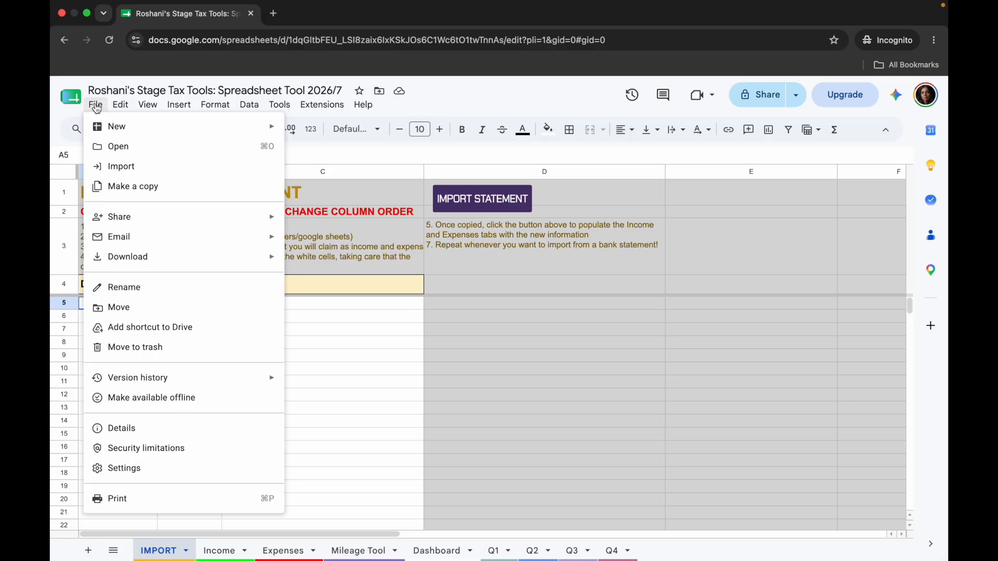
pyautogui.moveTo(238, 259)
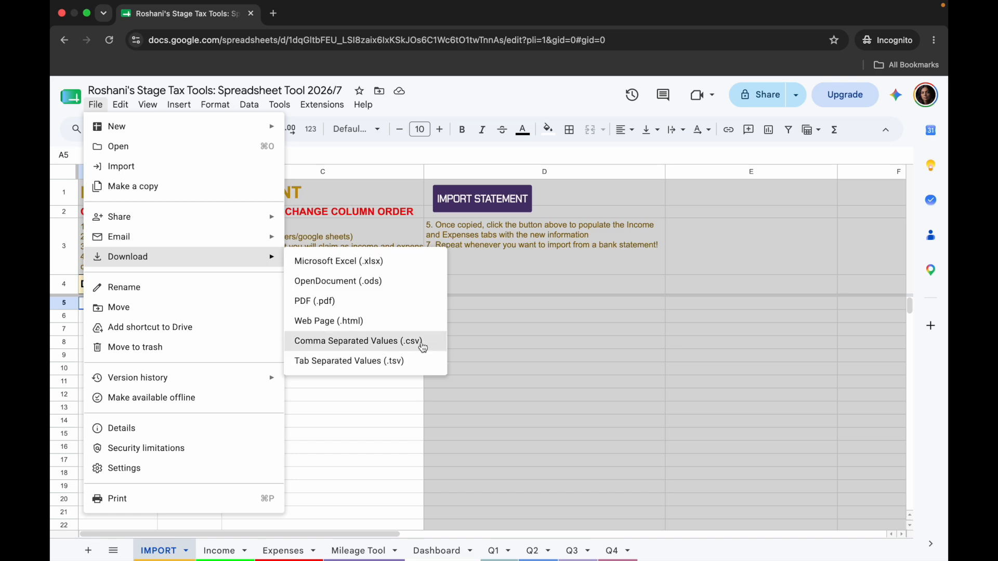
pyautogui.click(401, 261)
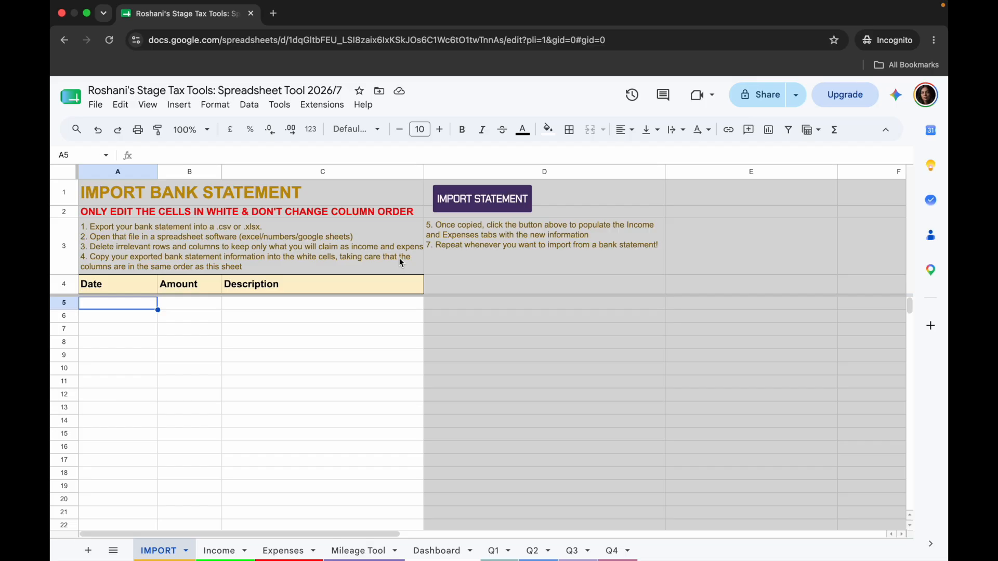